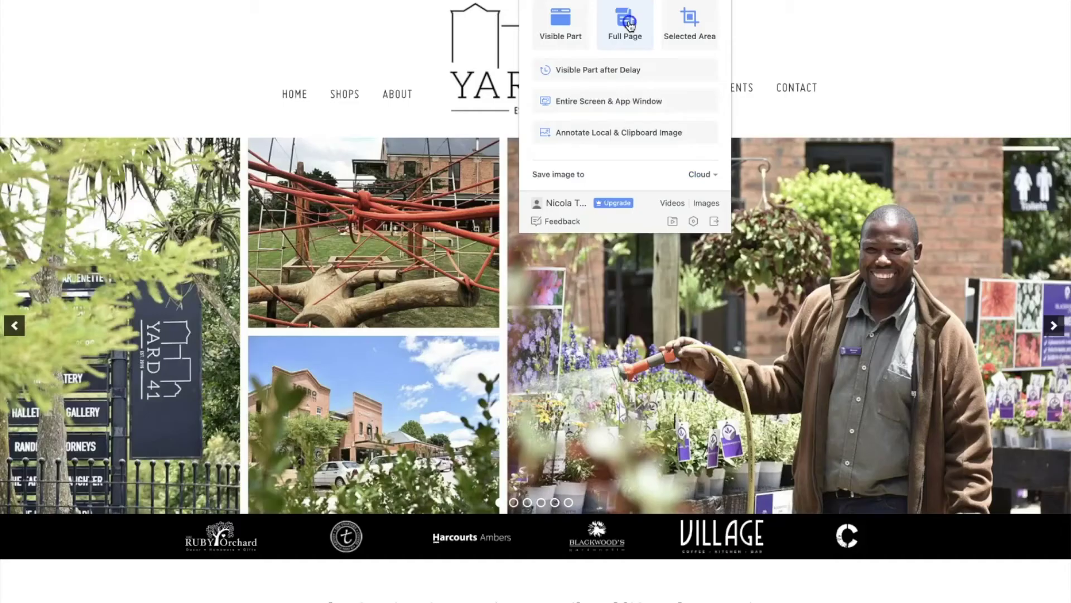
- Capture a full-page screenshot of the existing Yard 41 homepage
{"action": "left_click", "coordinate": [628, 25]}
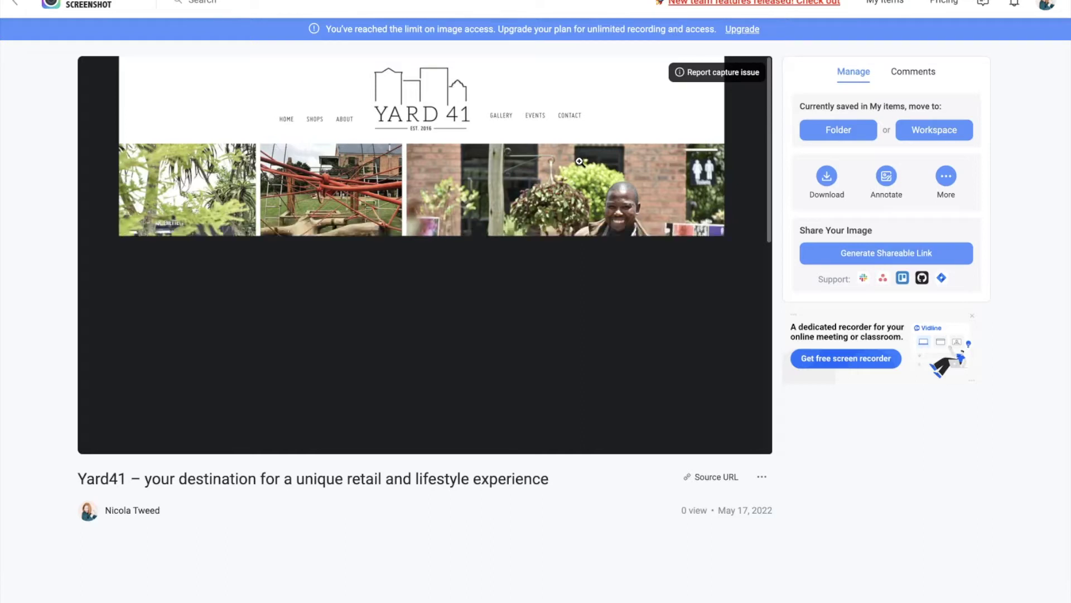
{"action": "left_click", "coordinate": [206, 313]}
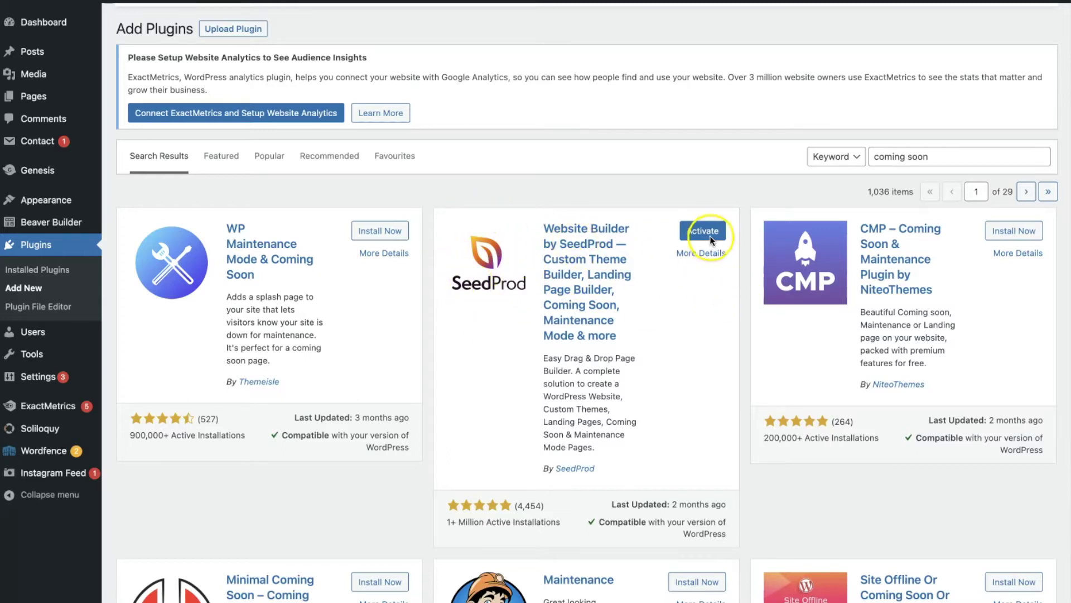
- Activate the SeedProd website builder plugin and preview the Yard 41 face-lift notice page
{"action": "left_click", "coordinate": [694, 235]}
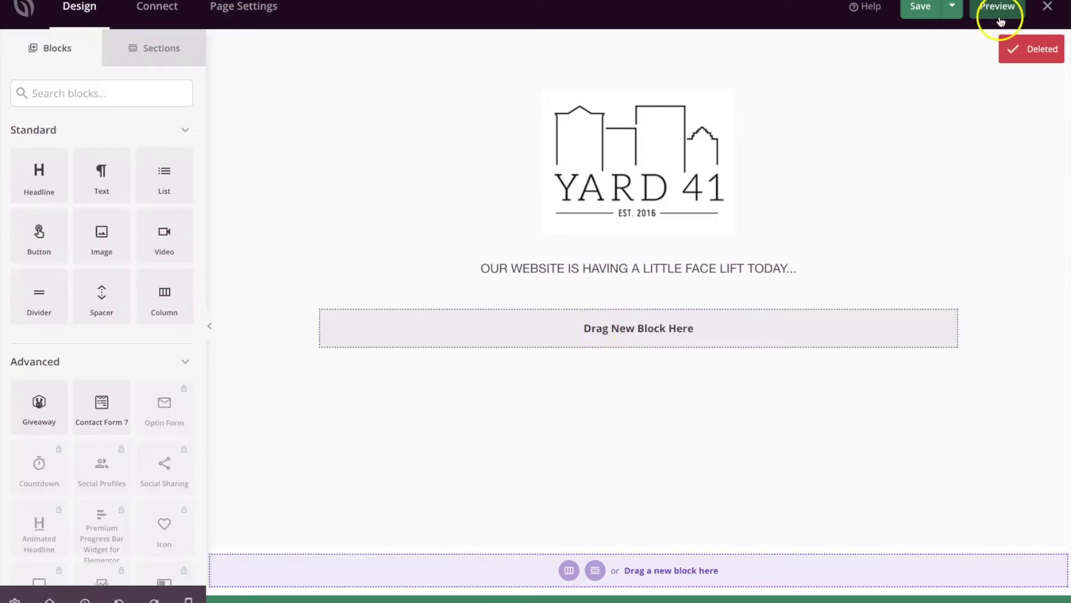
{"action": "left_click", "coordinate": [999, 16]}
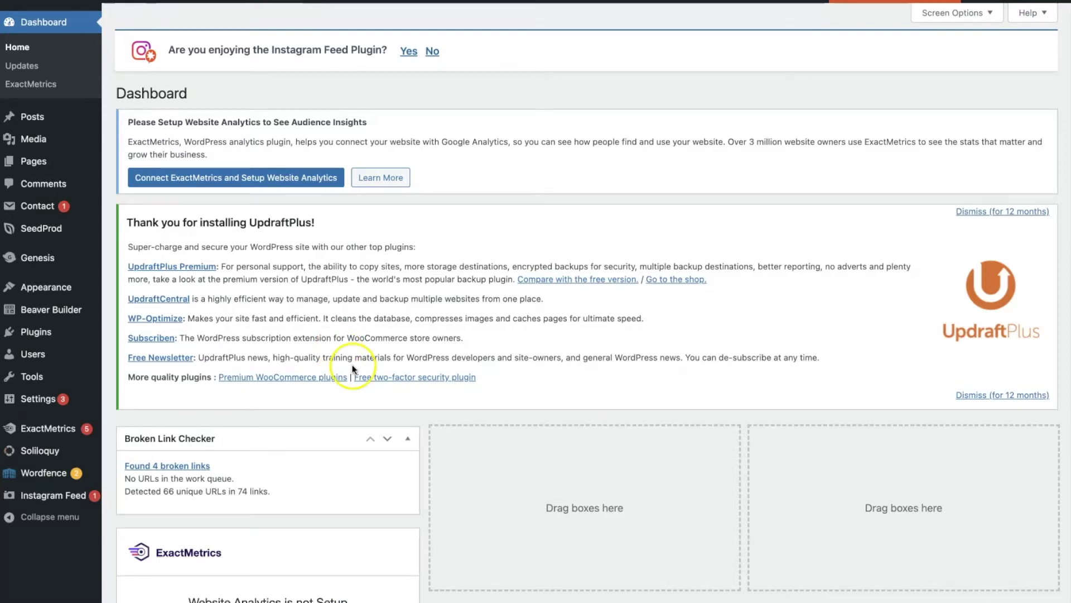
- Find the Kadence theme by searching for "kadence", install and activate it, and install the Kadence Starter Templates plugin
{"action": "mouse_move", "coordinate": [81, 287]}
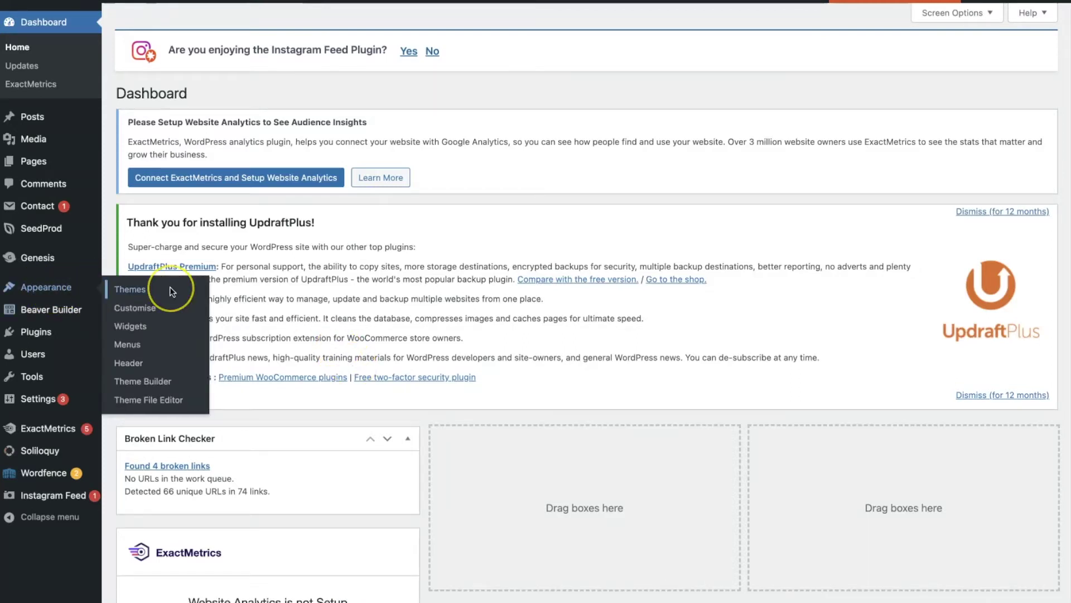
{"action": "left_click", "coordinate": [148, 290]}
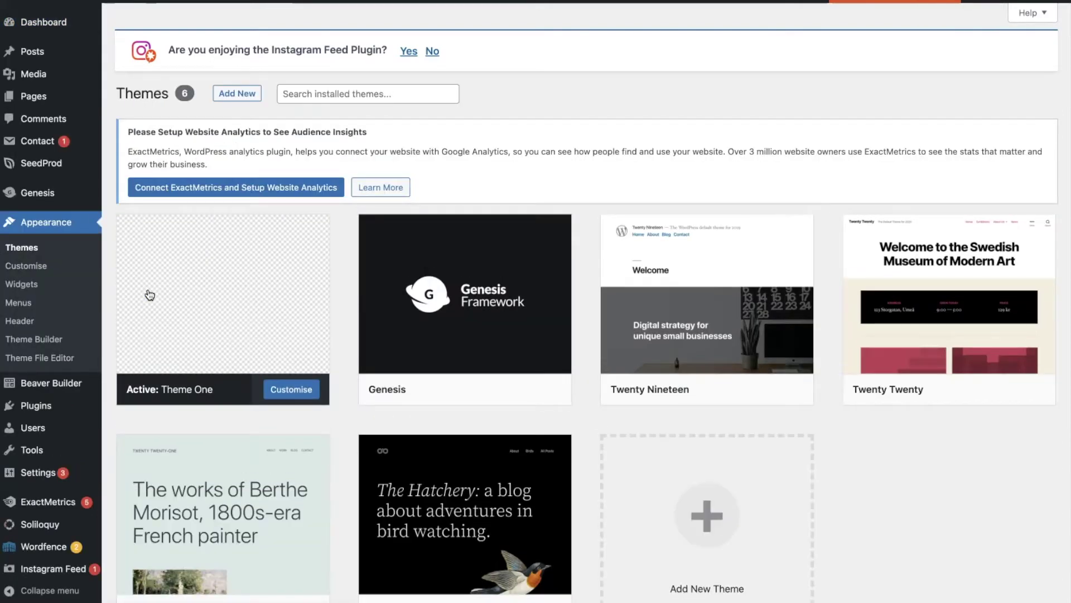
{"action": "left_click", "coordinate": [404, 101]}
{"action": "left_click", "coordinate": [227, 95]}
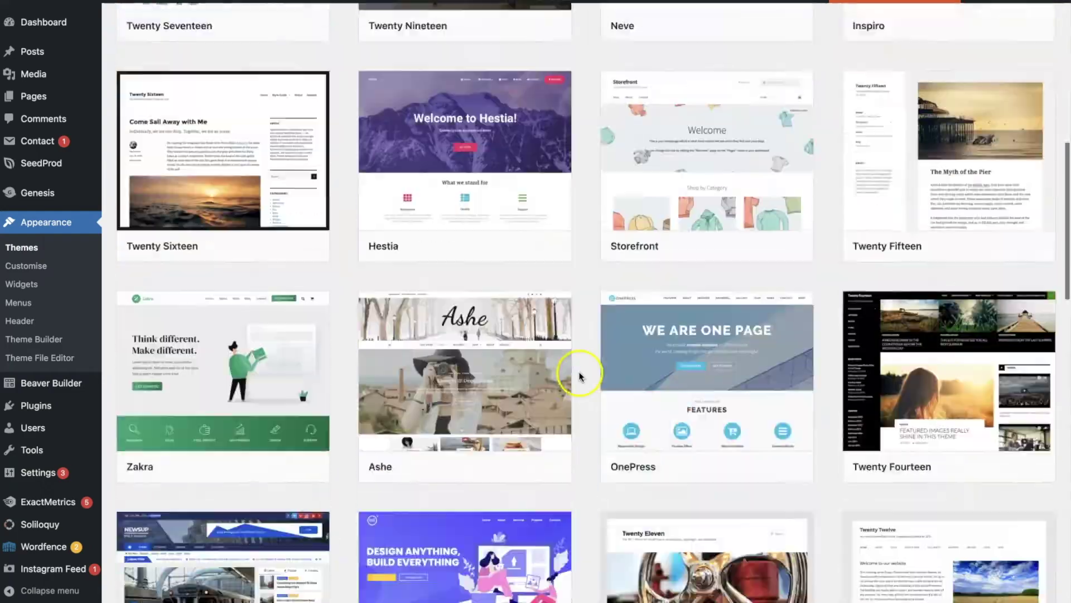
{"action": "left_click", "coordinate": [933, 231]}
{"action": "type", "text": "kadence"}
{"action": "left_click", "coordinate": [226, 440]}
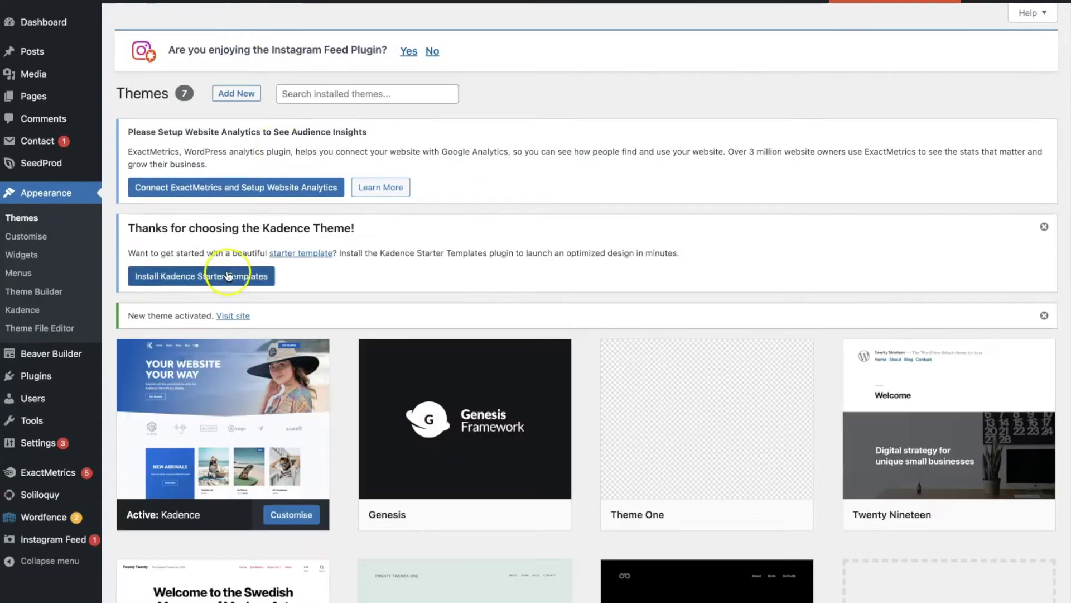
{"action": "left_click", "coordinate": [230, 272]}
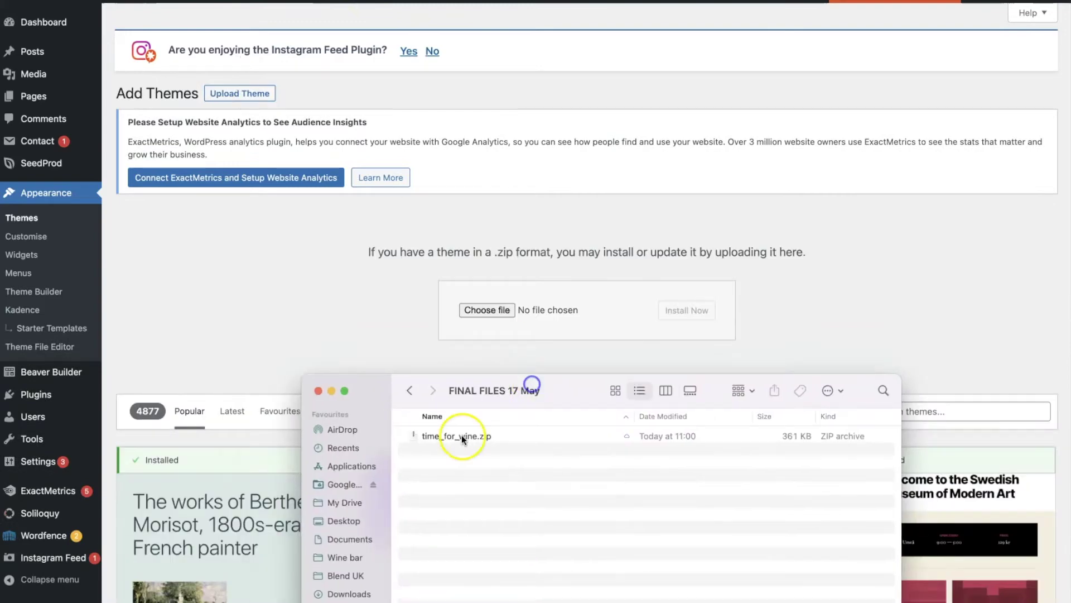
- Install the theme from time_for_wine.zip and start the full site import of the Time for Wine template
{"action": "double_click", "coordinate": [462, 421]}
{"action": "left_click", "coordinate": [708, 309]}
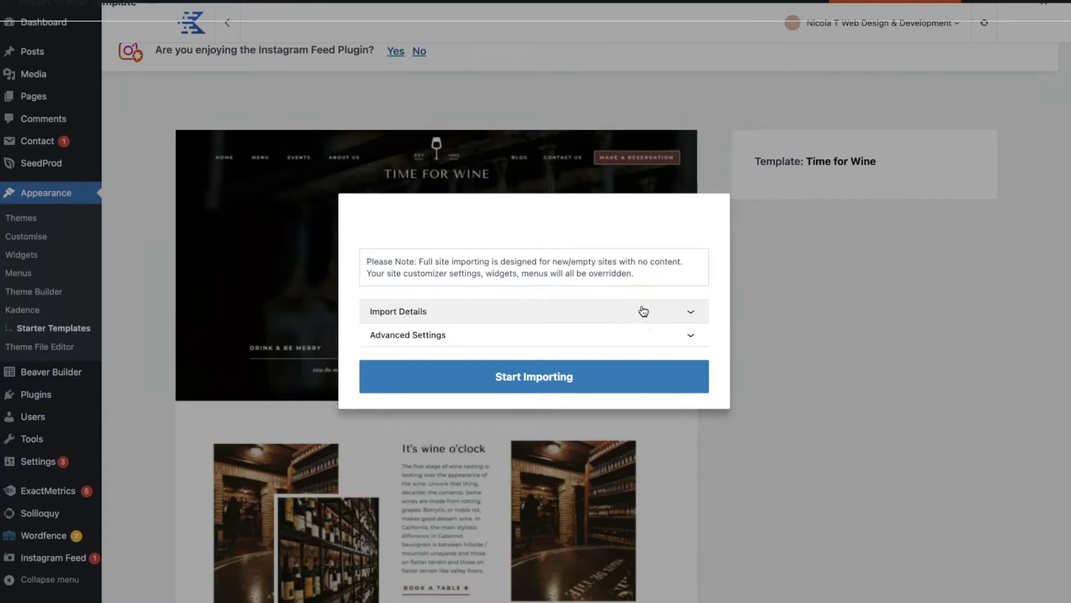
{"action": "left_click", "coordinate": [605, 377]}
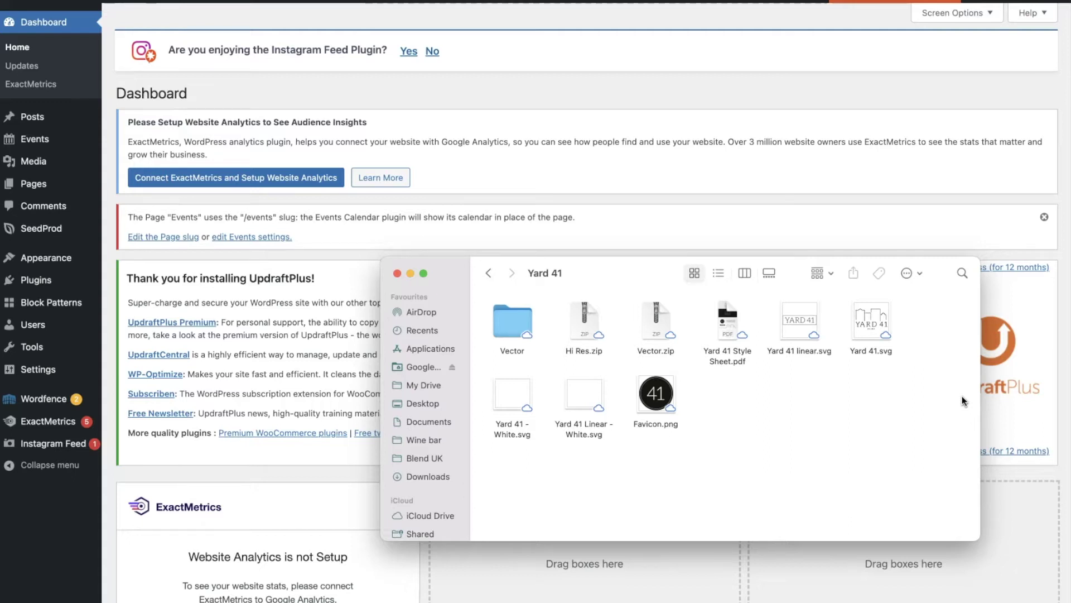
- Review the logo variations and fonts in Yard 41 Style Sheet.pdf and the logo files in the Yard 41 folder
{"action": "left_click", "coordinate": [716, 329]}
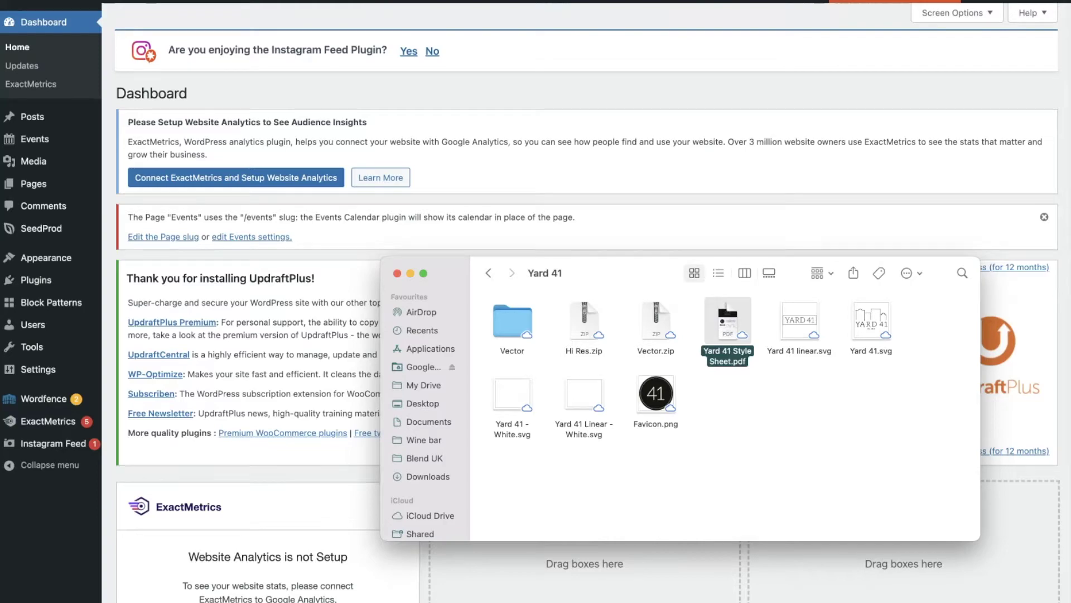
{"action": "double_click", "coordinate": [716, 329]}
{"action": "scroll", "coordinate": [736, 311], "scroll_direction": "down", "scroll_amount": 8}
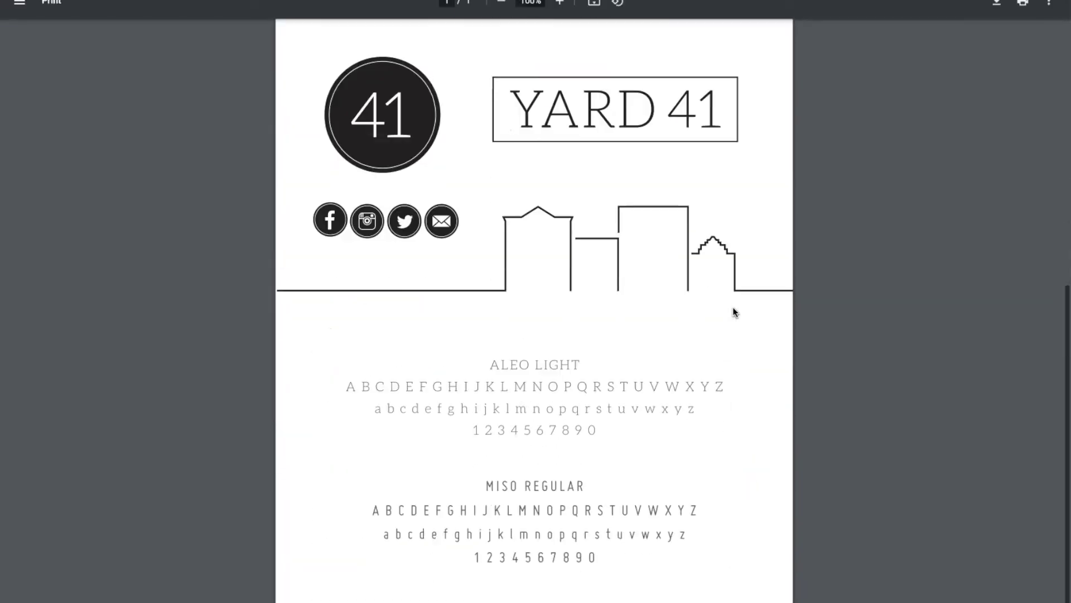
{"action": "scroll", "coordinate": [611, 401], "scroll_direction": "up", "scroll_amount": 8}
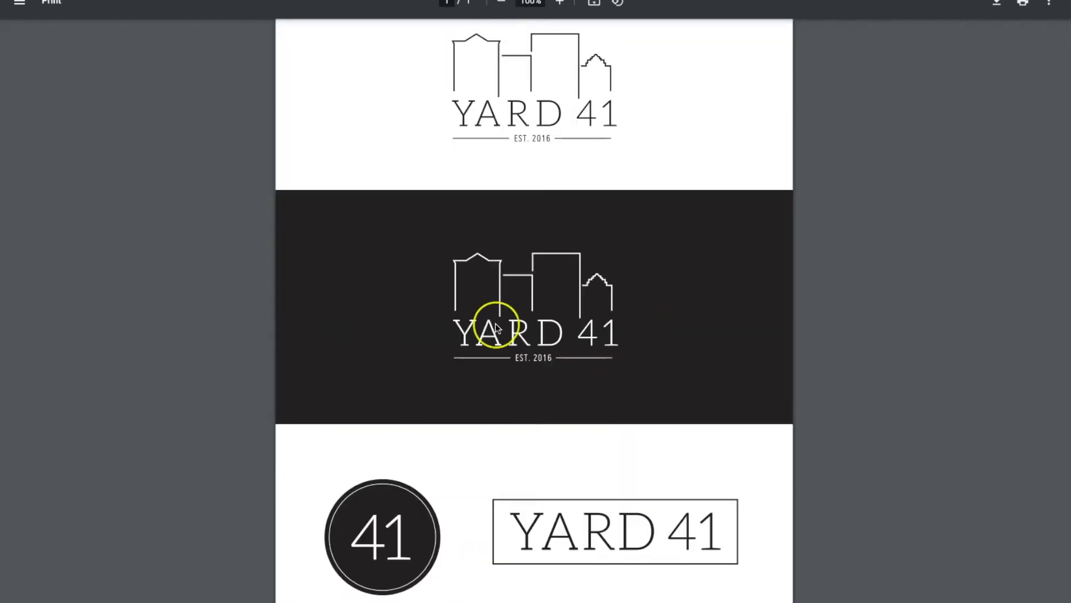
{"action": "left_click", "coordinate": [692, 107]}
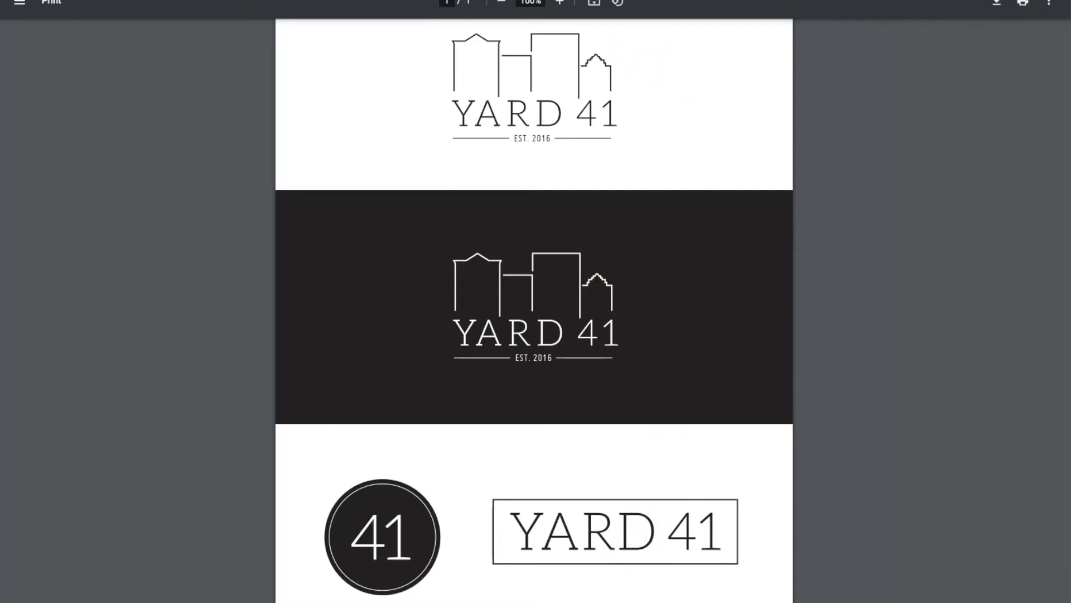
{"action": "key", "text": "super+Tab"}
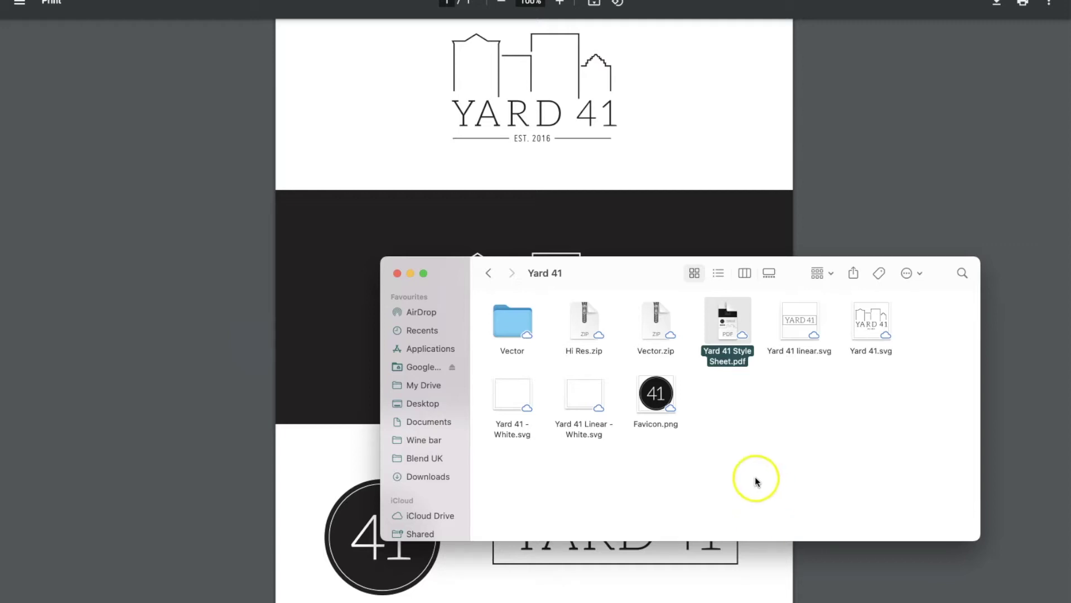
{"action": "left_click", "coordinate": [781, 378]}
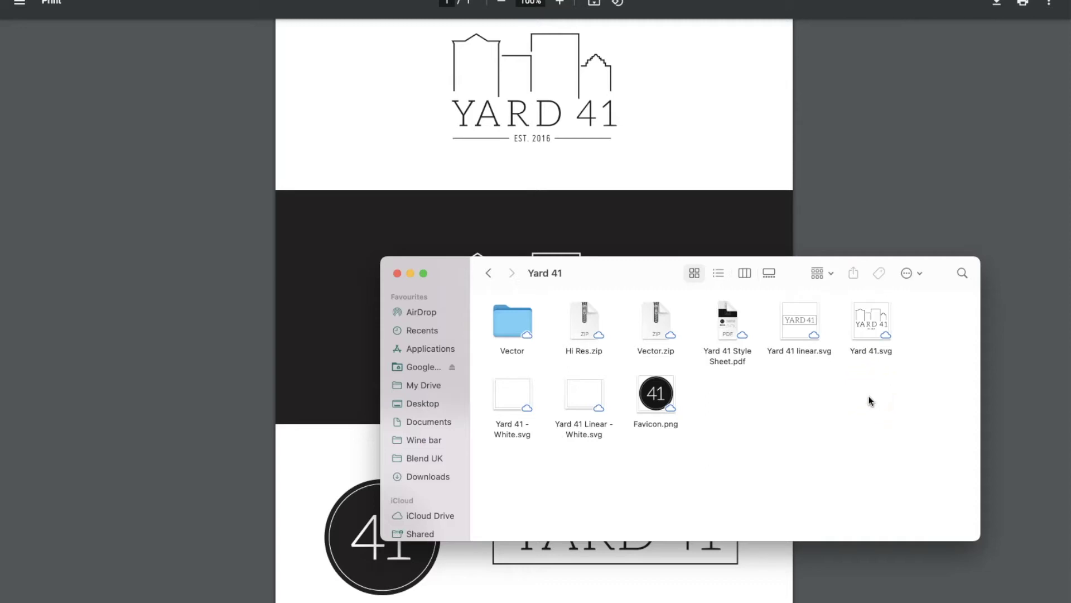
{"action": "left_click", "coordinate": [410, 274]}
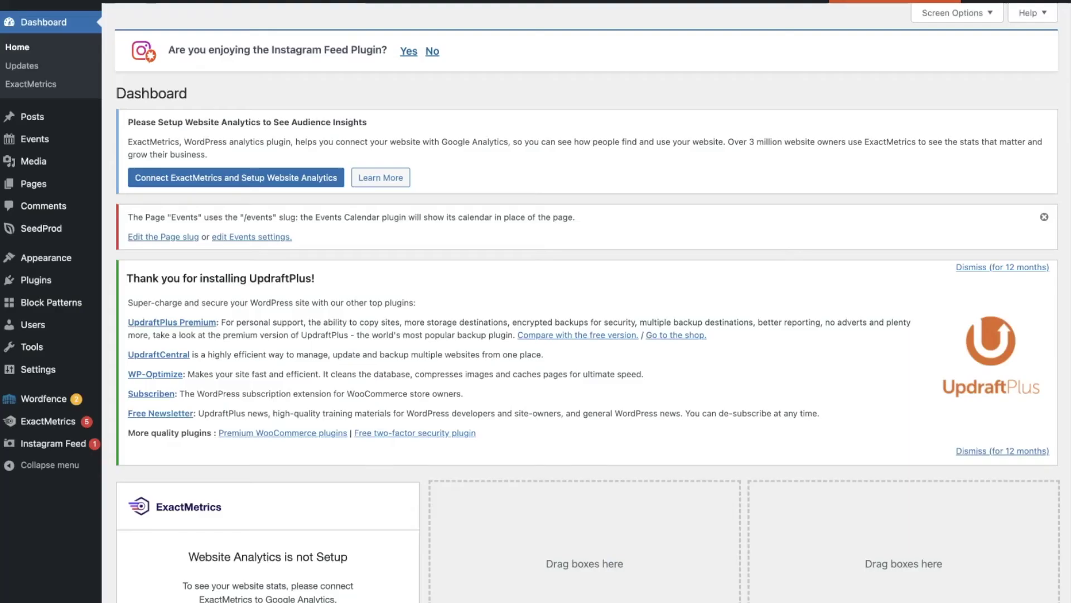
- Upload Yard 41 - White.svg and Yard 41 Linear - White.svg from the Yard 41 folder to the media library
{"action": "mouse_move", "coordinate": [34, 159]}
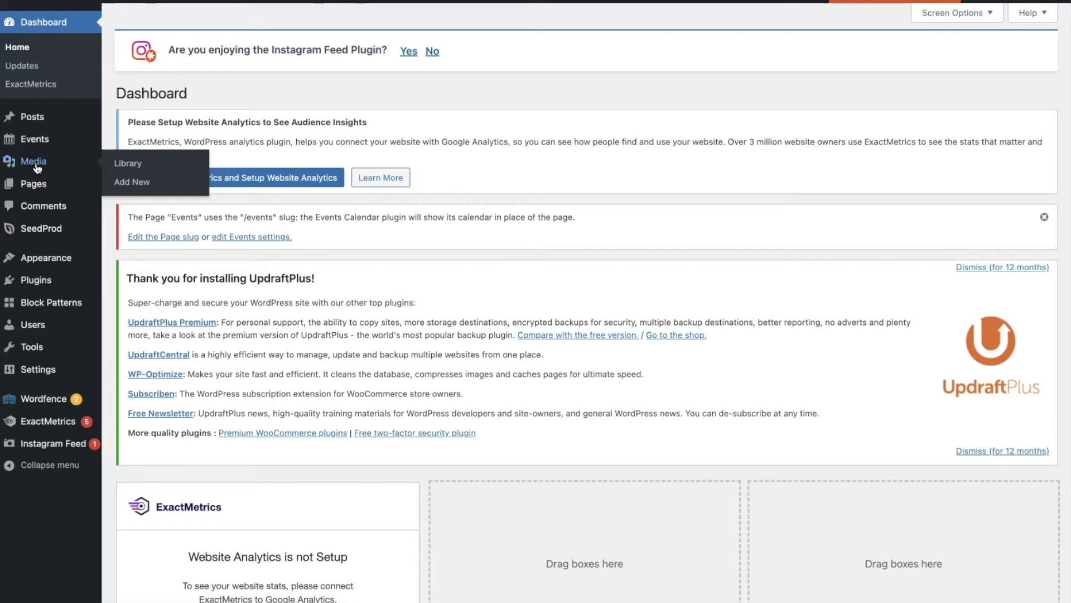
{"action": "left_click", "coordinate": [35, 162]}
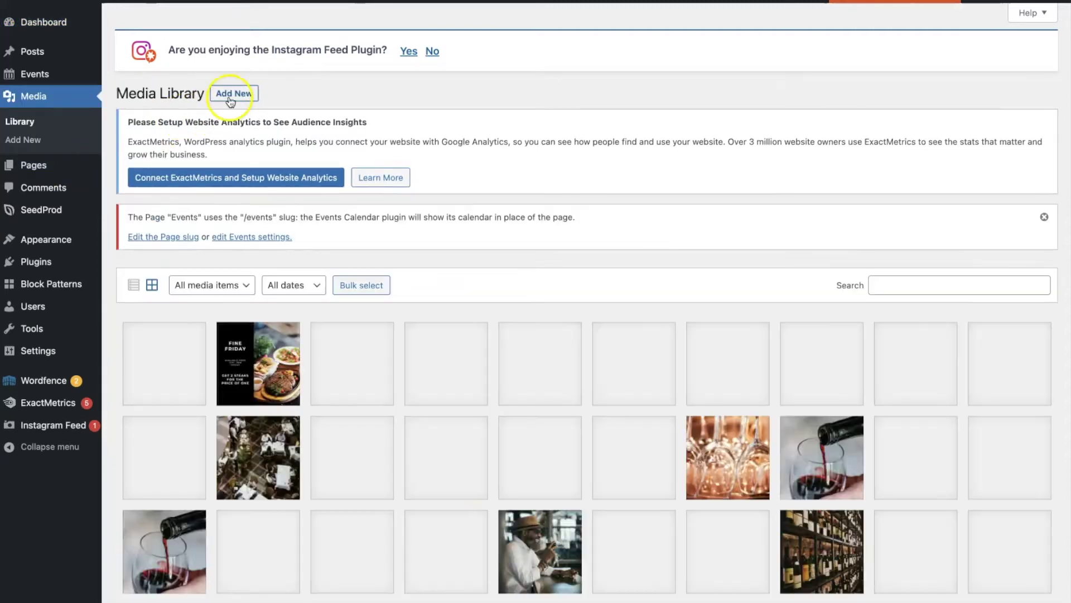
{"action": "left_click", "coordinate": [229, 96]}
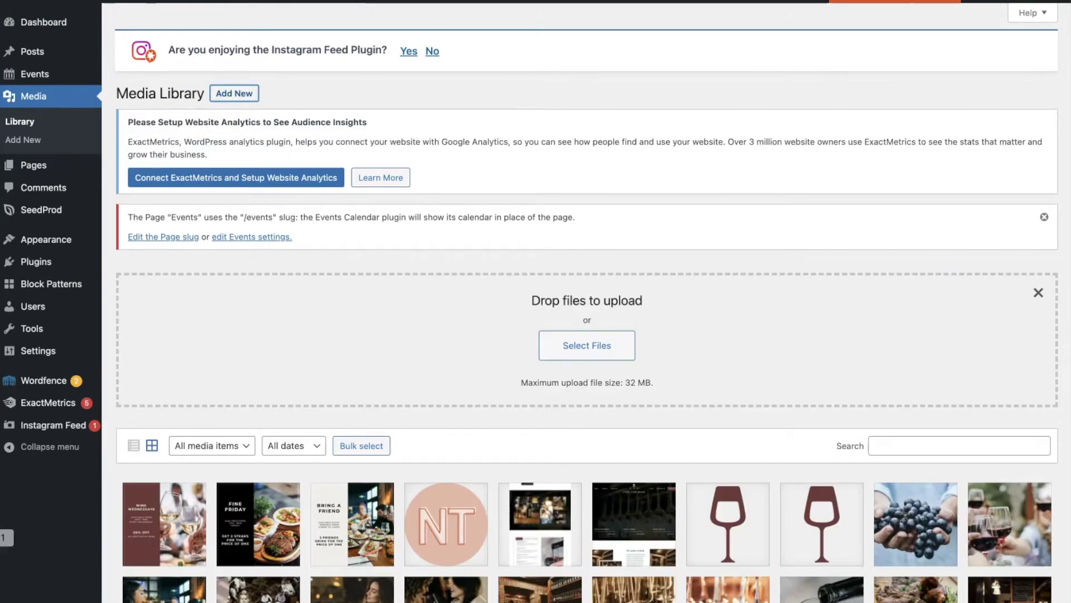
{"action": "left_click_drag", "start_coordinate": [651, 275], "coordinate": [800, 376]}
{"action": "left_click_drag", "start_coordinate": [759, 550], "coordinate": [379, 327]}
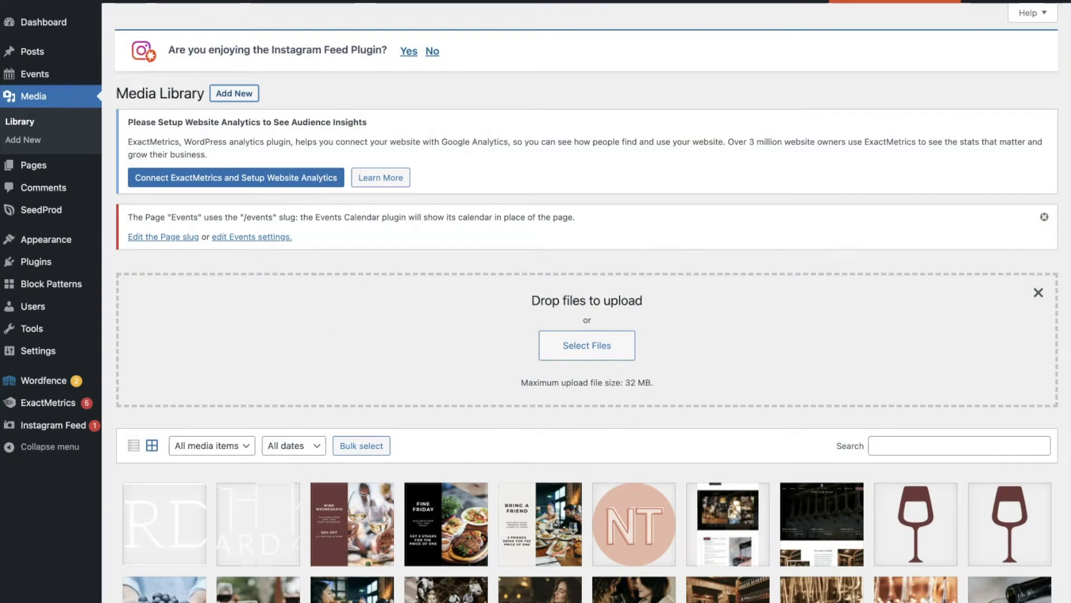
- Upload Yard 41.svg, Yard 41 linear.svg and Favicon.png from the Yard 41 folder to the media library
{"action": "key", "text": "super+Tab"}
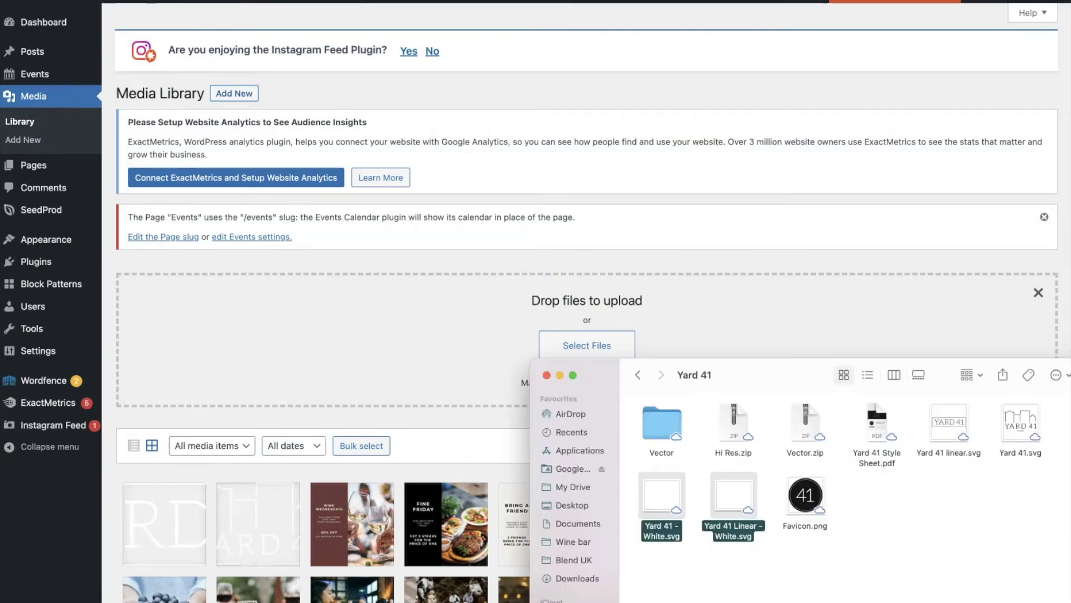
{"action": "left_click", "coordinate": [1049, 472]}
{"action": "left_click_drag", "start_coordinate": [1048, 472], "coordinate": [624, 553]}
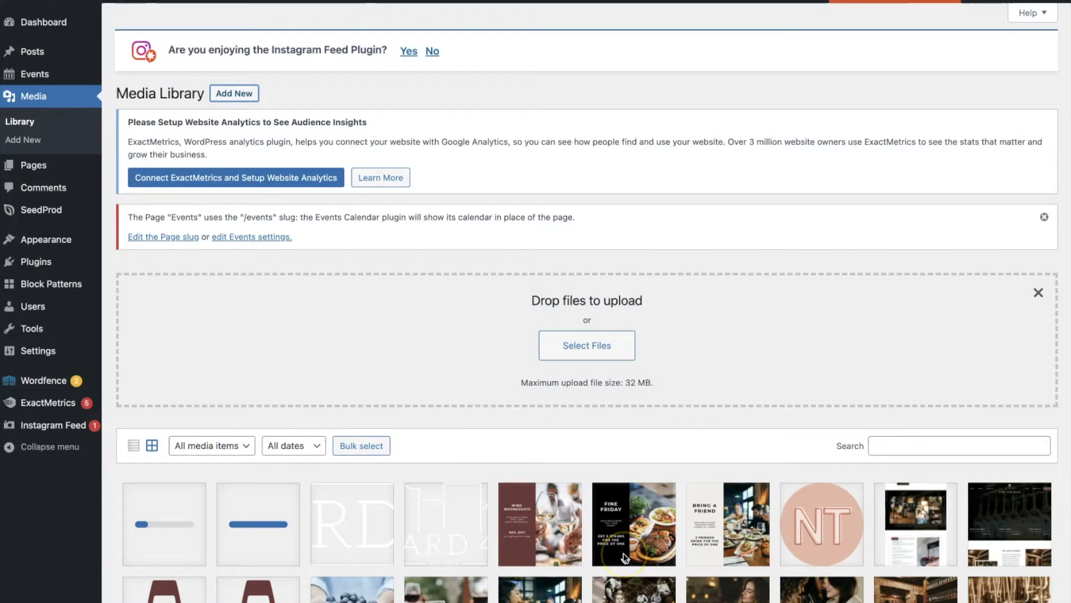
{"action": "key", "text": "super+Tab"}
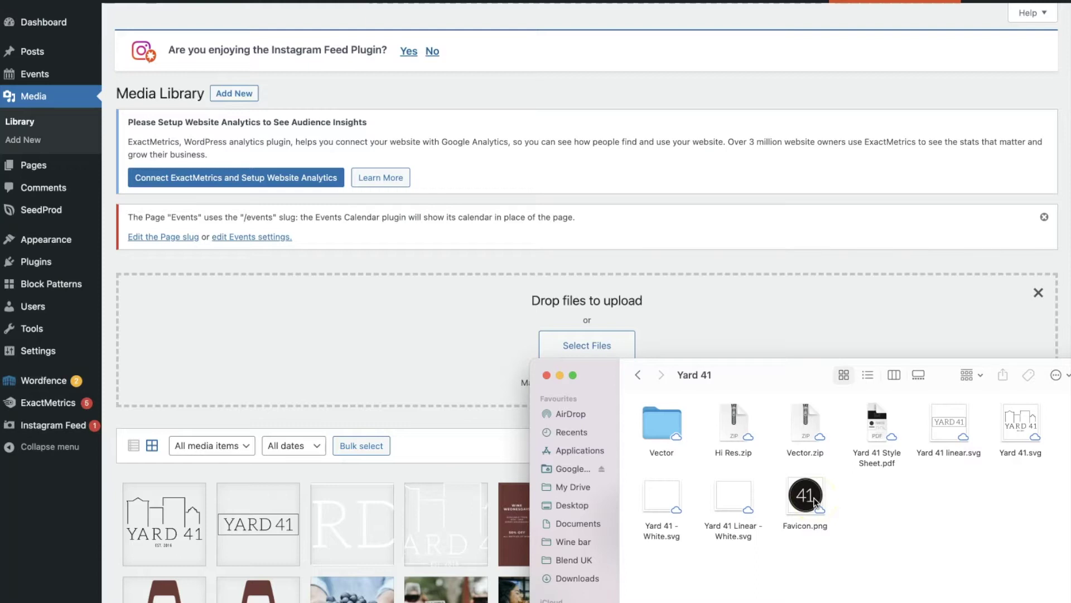
{"action": "left_click_drag", "start_coordinate": [815, 499], "coordinate": [425, 556]}
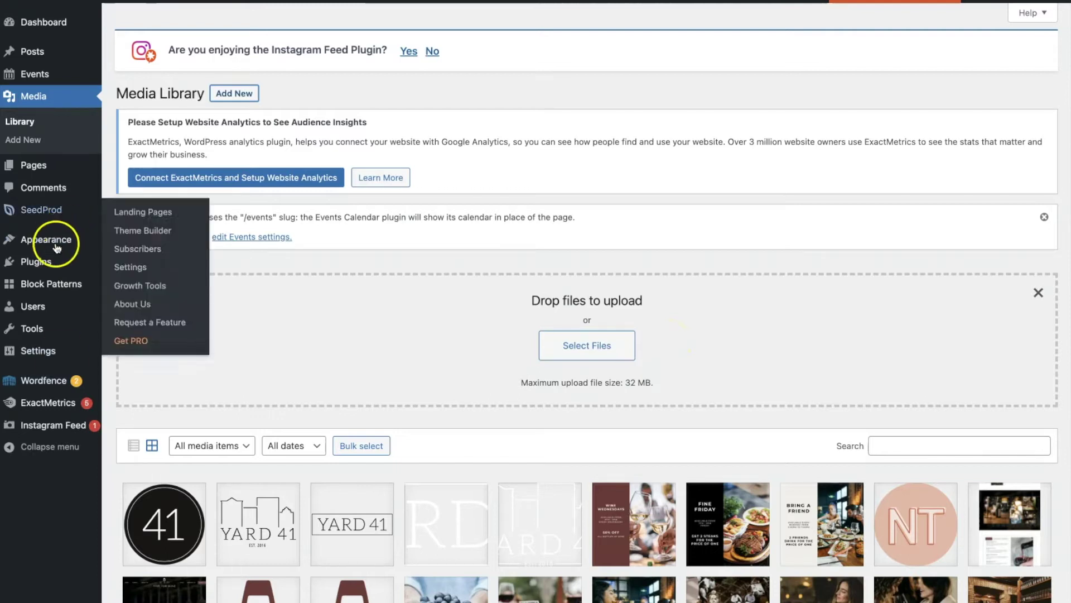
- Open the theme customiser and look over the homepage preview, including its header and sections
{"action": "mouse_move", "coordinate": [53, 239]}
{"action": "left_click", "coordinate": [159, 260]}
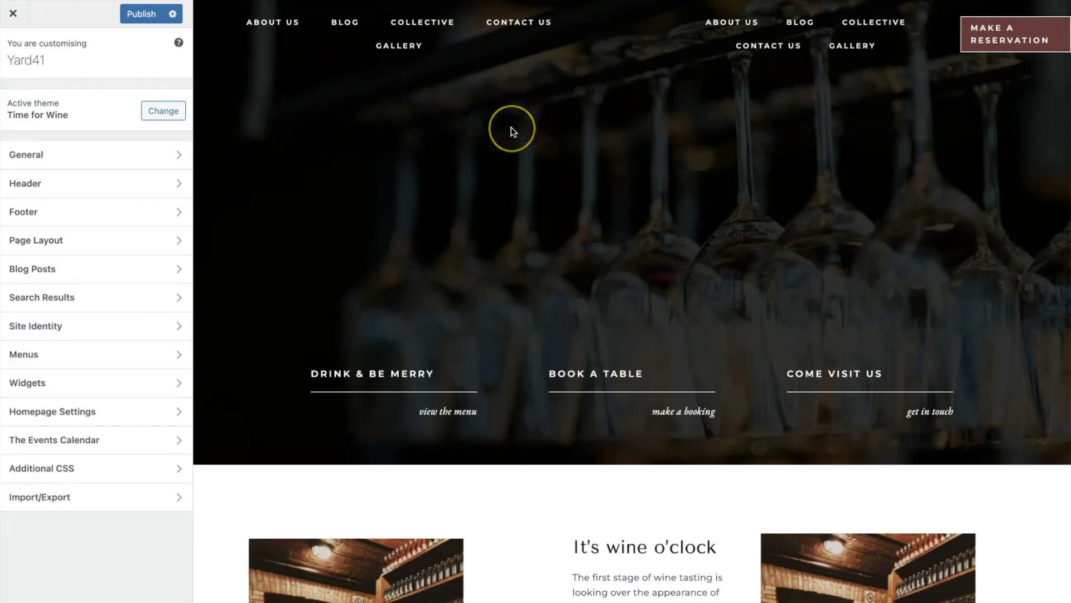
{"action": "mouse_move", "coordinate": [212, 14]}
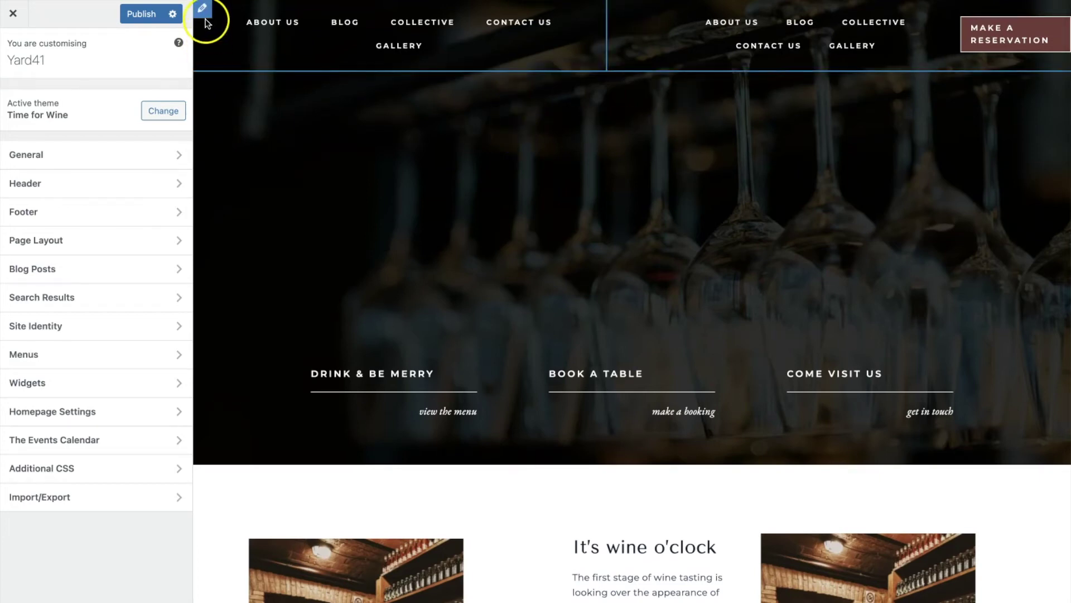
{"action": "scroll", "coordinate": [461, 263], "scroll_direction": "down", "scroll_amount": 15}
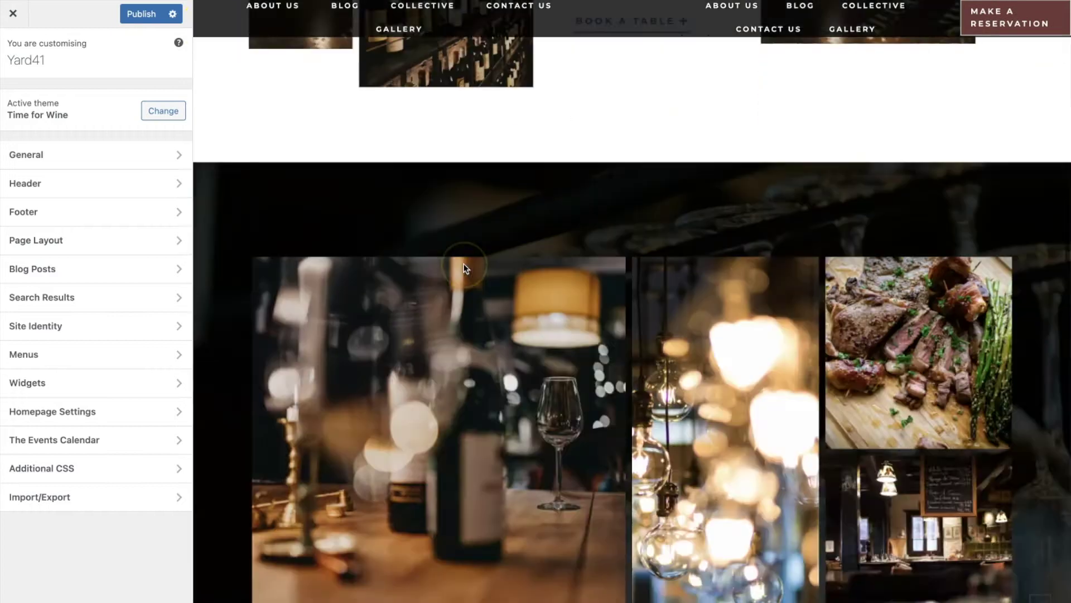
{"action": "scroll", "coordinate": [463, 269], "scroll_direction": "up", "scroll_amount": 15}
{"action": "left_click", "coordinate": [606, 72]}
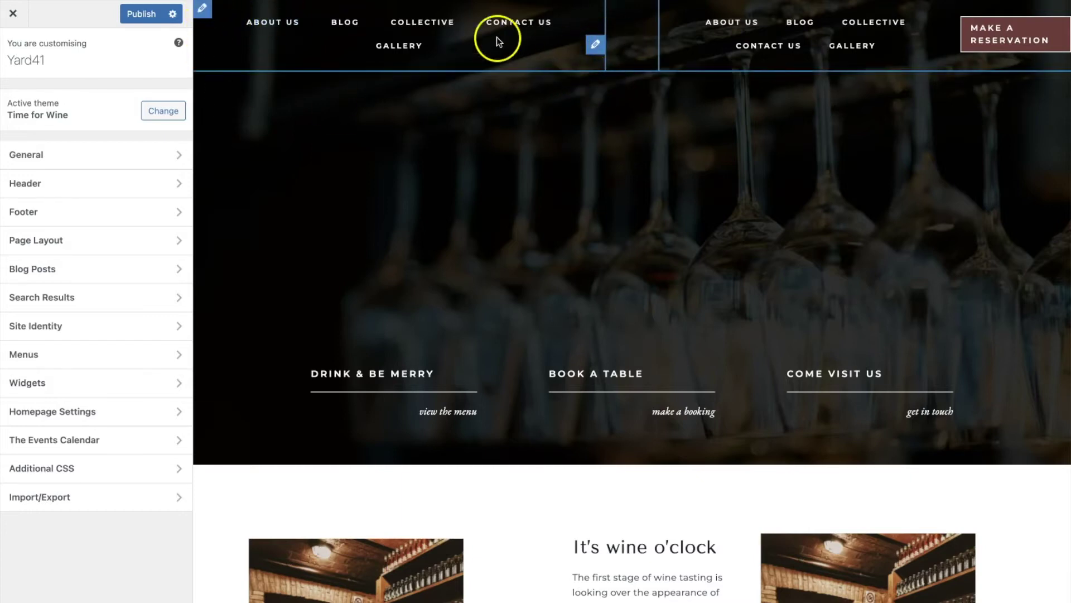
- Set Yard-41-White.svg from the media library as the header logo, without cropping it
{"action": "left_click", "coordinate": [202, 9]}
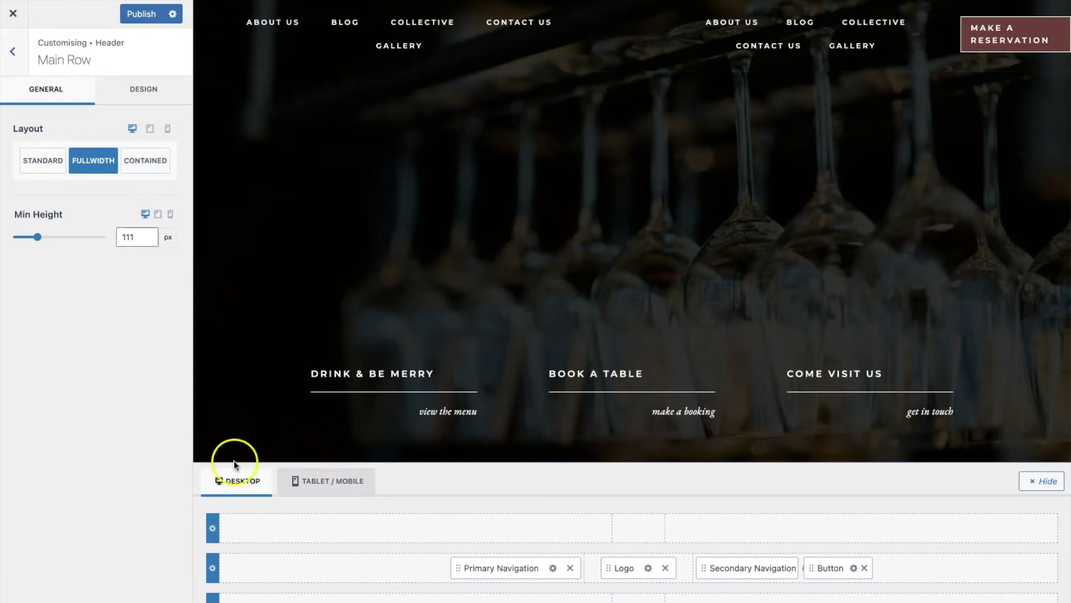
{"action": "left_click", "coordinate": [648, 568]}
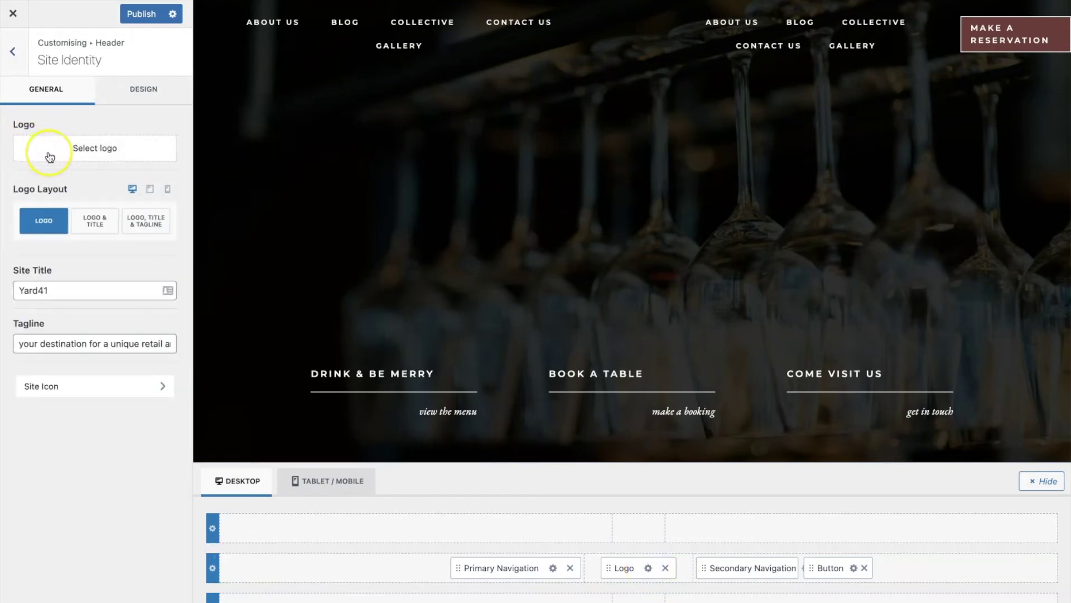
{"action": "left_click", "coordinate": [49, 156]}
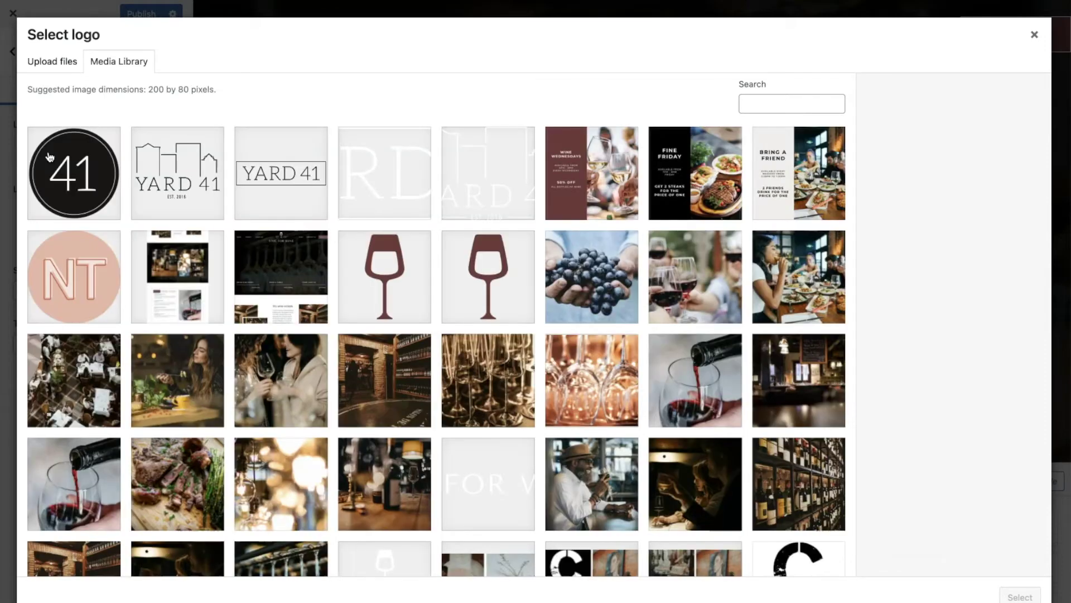
{"action": "left_click", "coordinate": [508, 202]}
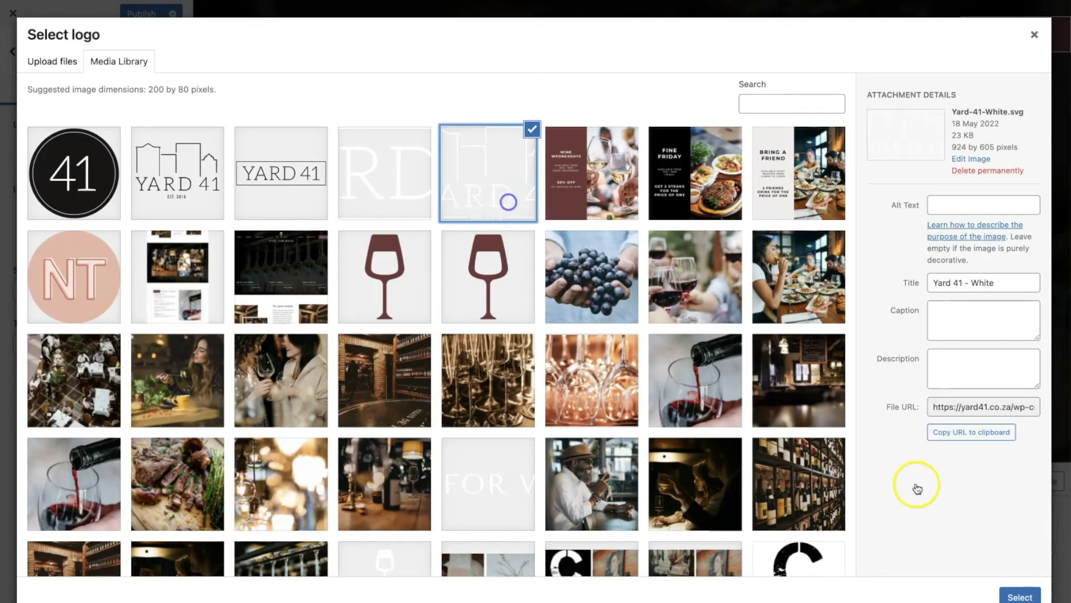
{"action": "left_click", "coordinate": [1021, 596]}
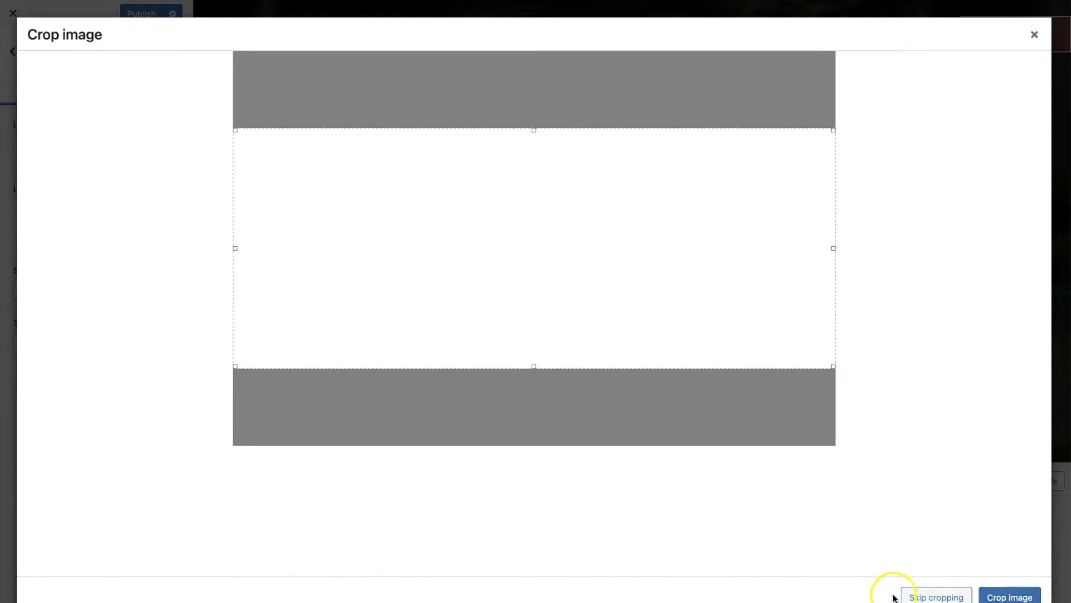
{"action": "left_click", "coordinate": [935, 596]}
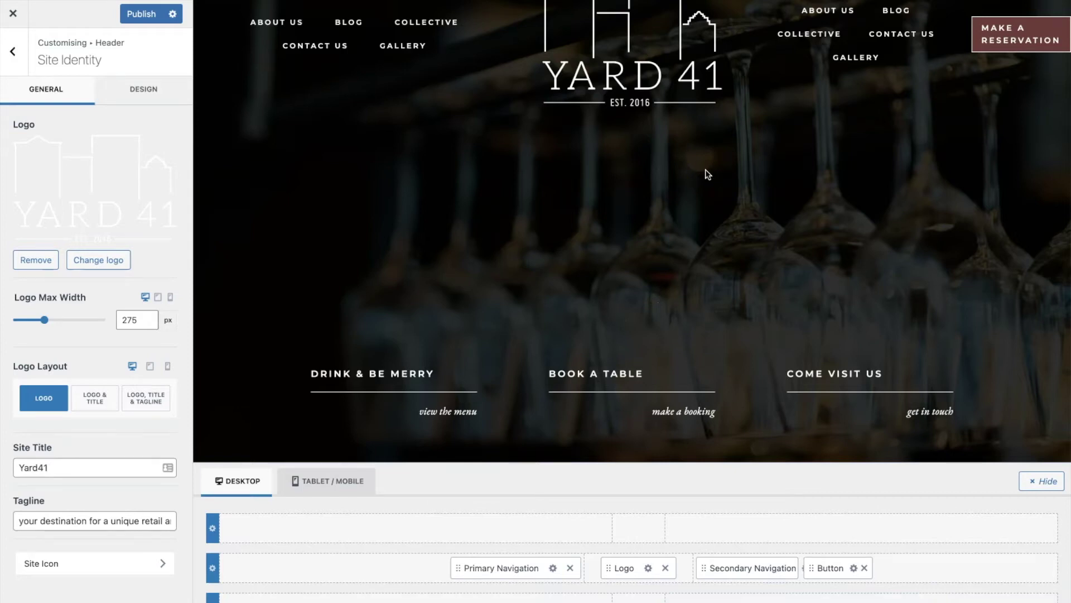
- Set the desktop logo max width to 163 px and remove the Button element from the header's main row
{"action": "left_click", "coordinate": [707, 200]}
{"action": "left_click_drag", "start_coordinate": [45, 327], "coordinate": [32, 328]}
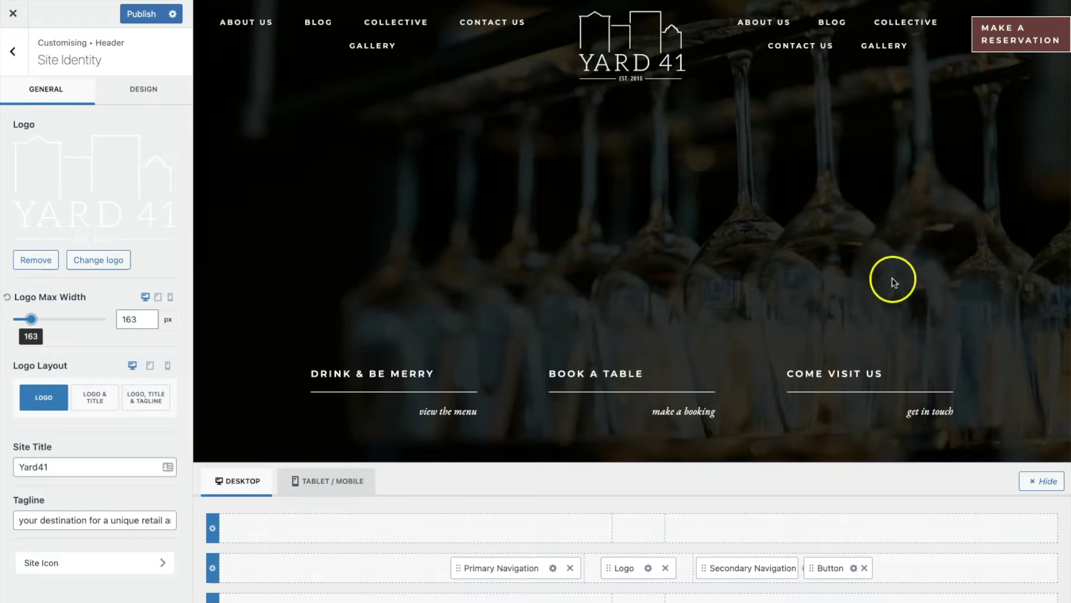
{"action": "left_click", "coordinate": [865, 567]}
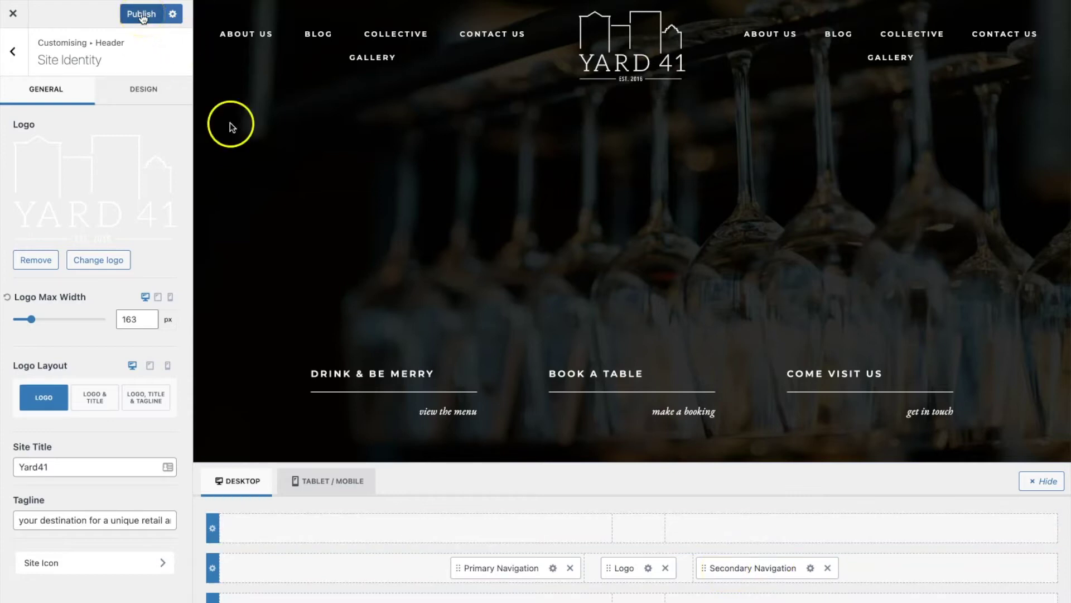
- Set the logo max width to 158 px for tablet and 128 px for mobile, and publish the header changes
{"action": "left_click", "coordinate": [158, 301]}
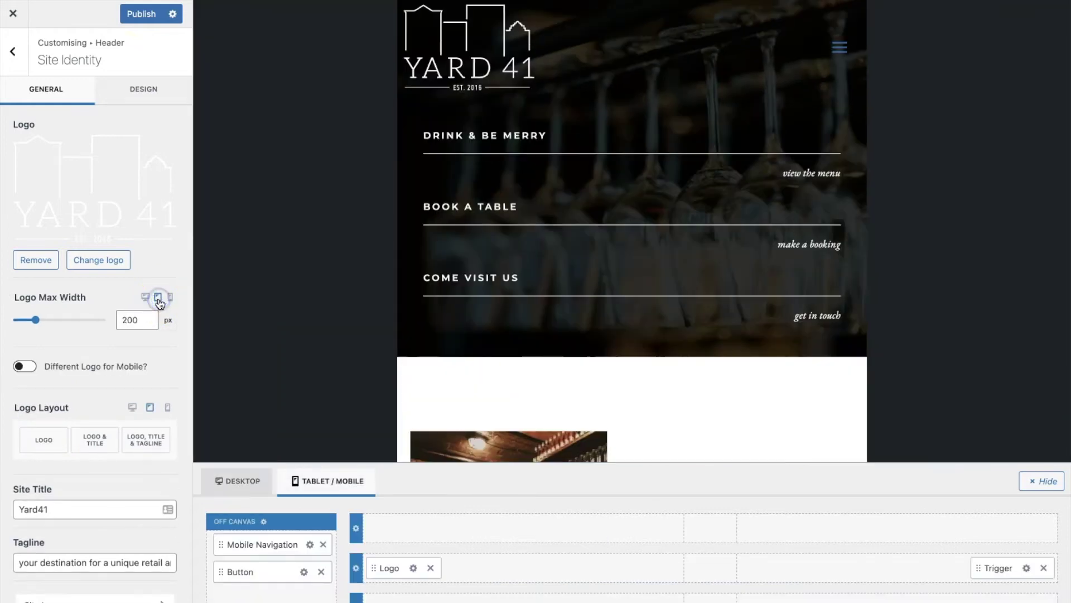
{"action": "left_click_drag", "start_coordinate": [39, 328], "coordinate": [34, 326]}
{"action": "left_click", "coordinate": [171, 300]}
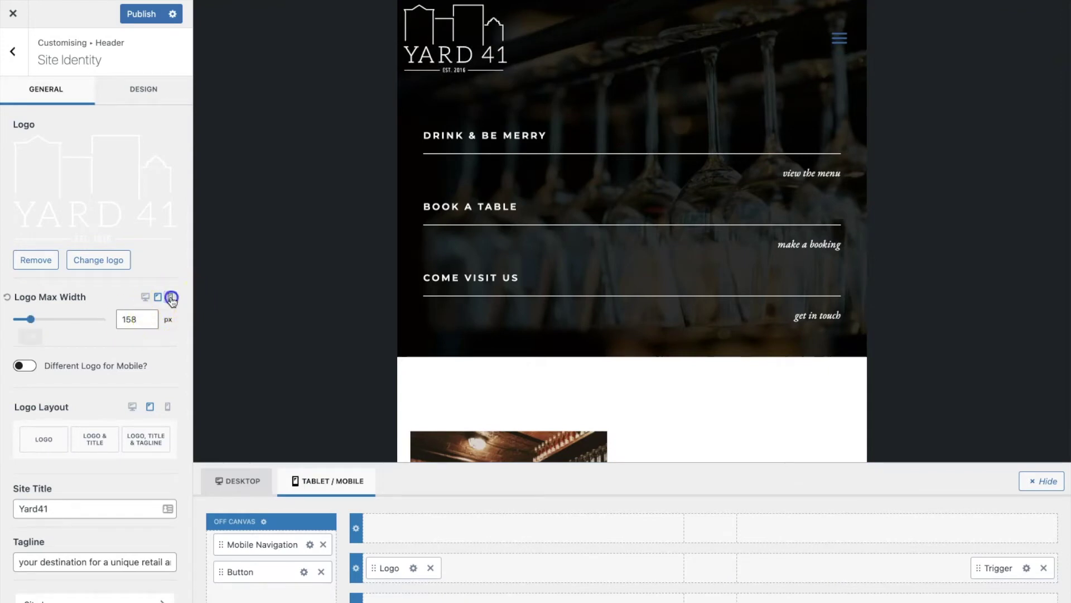
{"action": "left_click", "coordinate": [61, 323]}
{"action": "left_click_drag", "start_coordinate": [60, 326], "coordinate": [30, 327]}
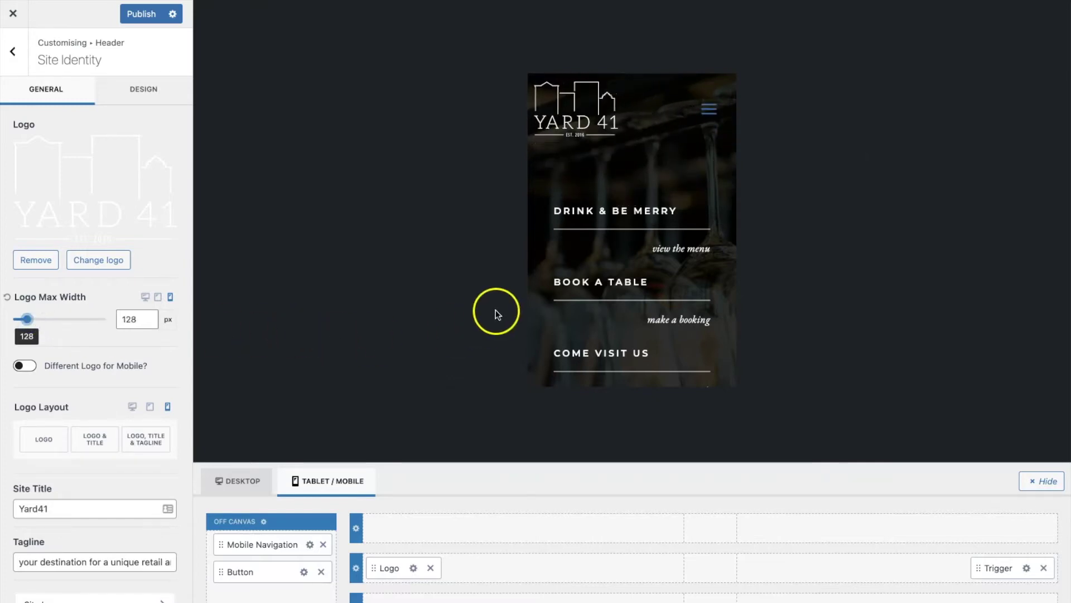
{"action": "left_click", "coordinate": [154, 21]}
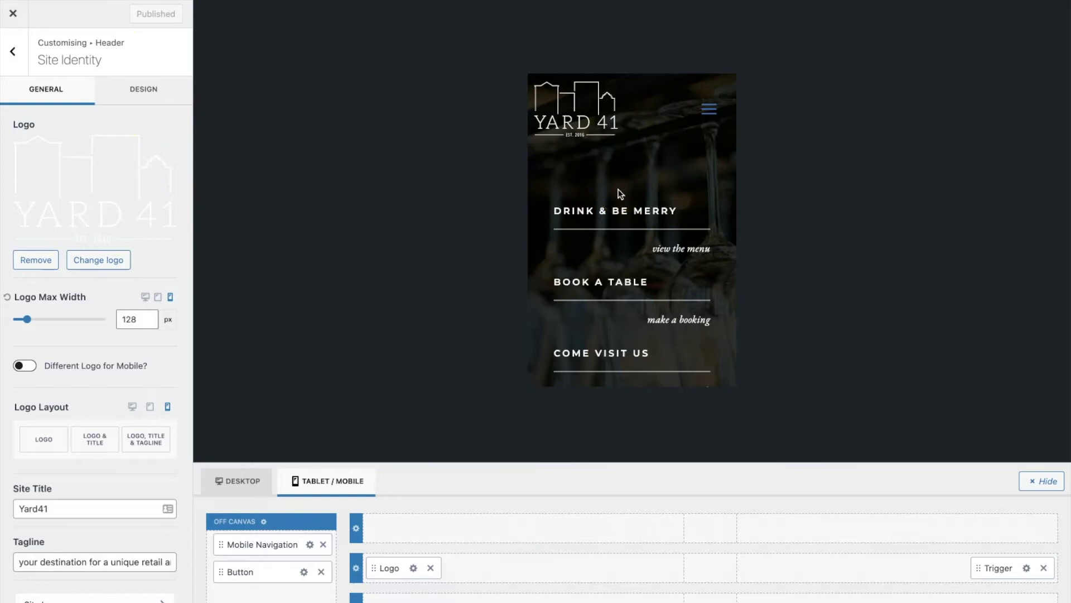
{"action": "left_click", "coordinate": [145, 297]}
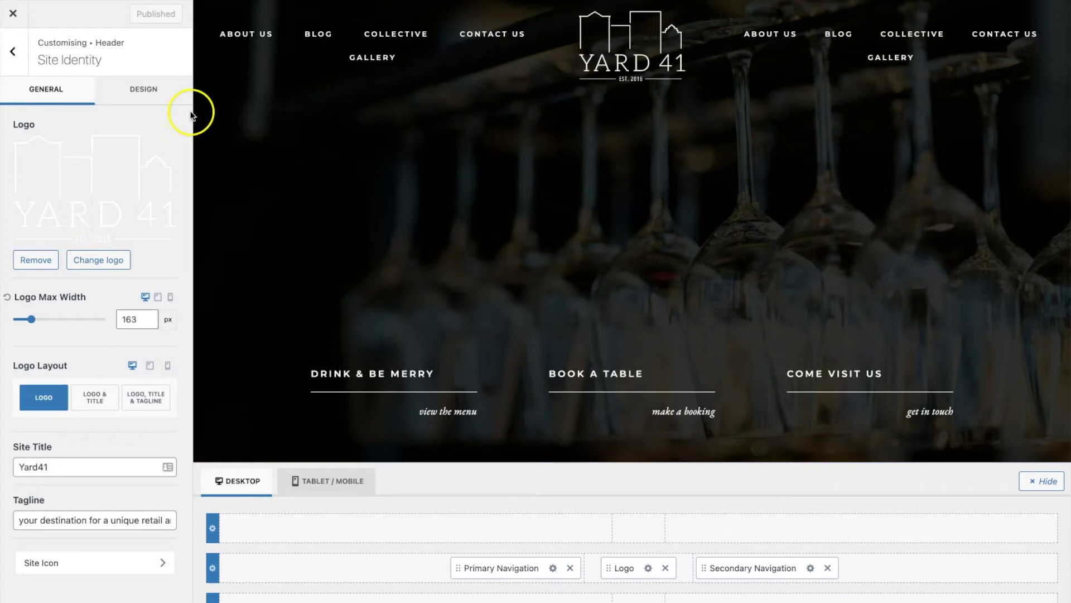
- Go to the site's menu management page and load the Primary Navigation menu to review its items
{"action": "left_click", "coordinate": [23, 25]}
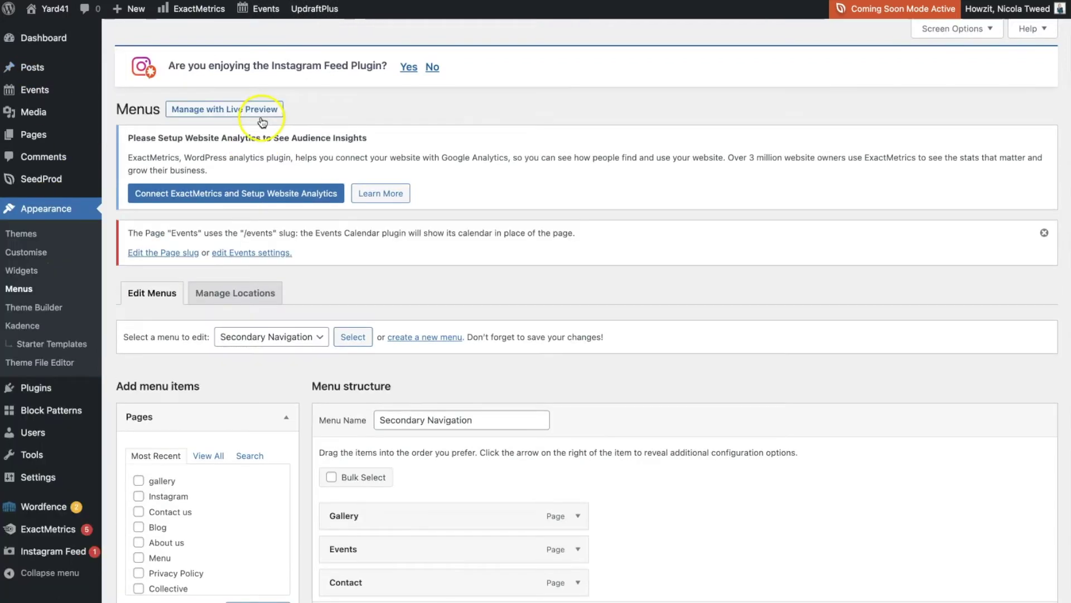
{"action": "scroll", "coordinate": [335, 139], "scroll_direction": "down", "scroll_amount": 3}
{"action": "left_click", "coordinate": [275, 217]}
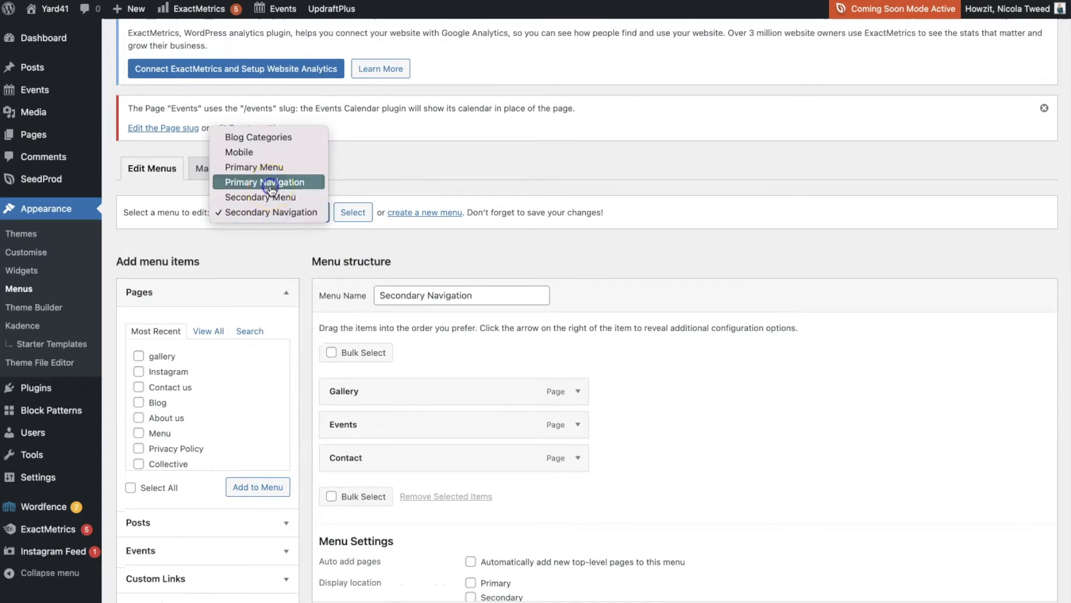
{"action": "left_click", "coordinate": [270, 188]}
{"action": "left_click", "coordinate": [350, 212]}
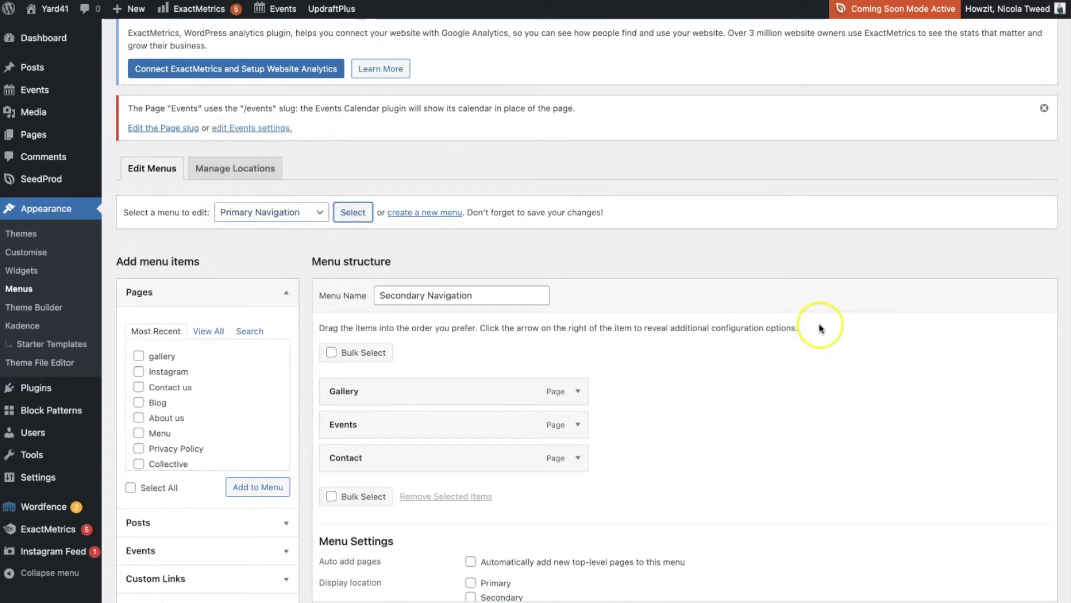
{"action": "scroll", "coordinate": [819, 328], "scroll_direction": "down", "scroll_amount": 5}
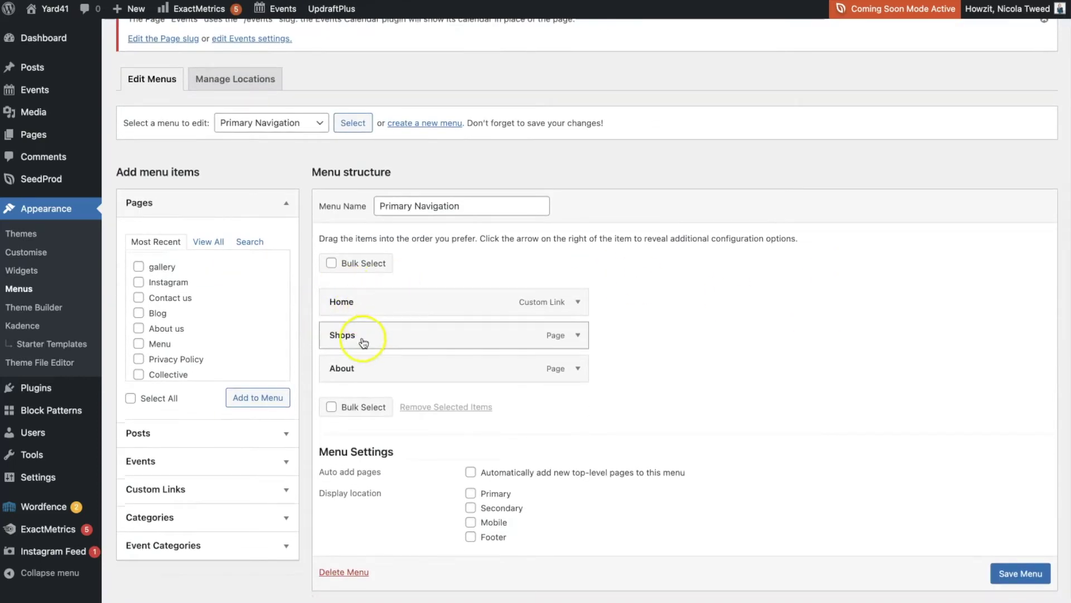
- Load the Primary Menu containing the invalid item and delete the whole menu permanently
{"action": "left_click", "coordinate": [311, 124]}
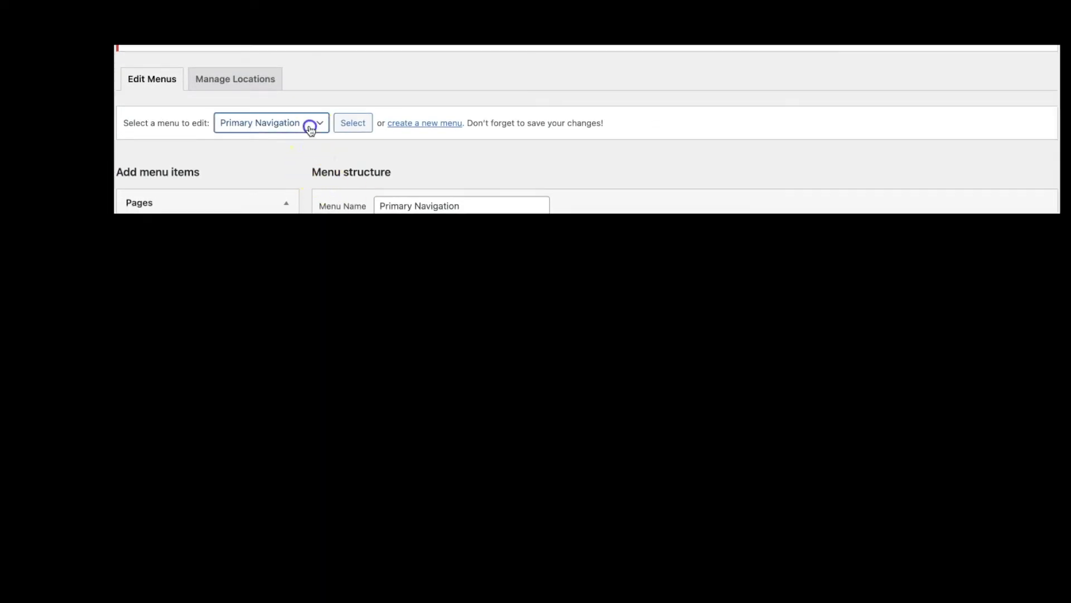
{"action": "left_click", "coordinate": [310, 109]}
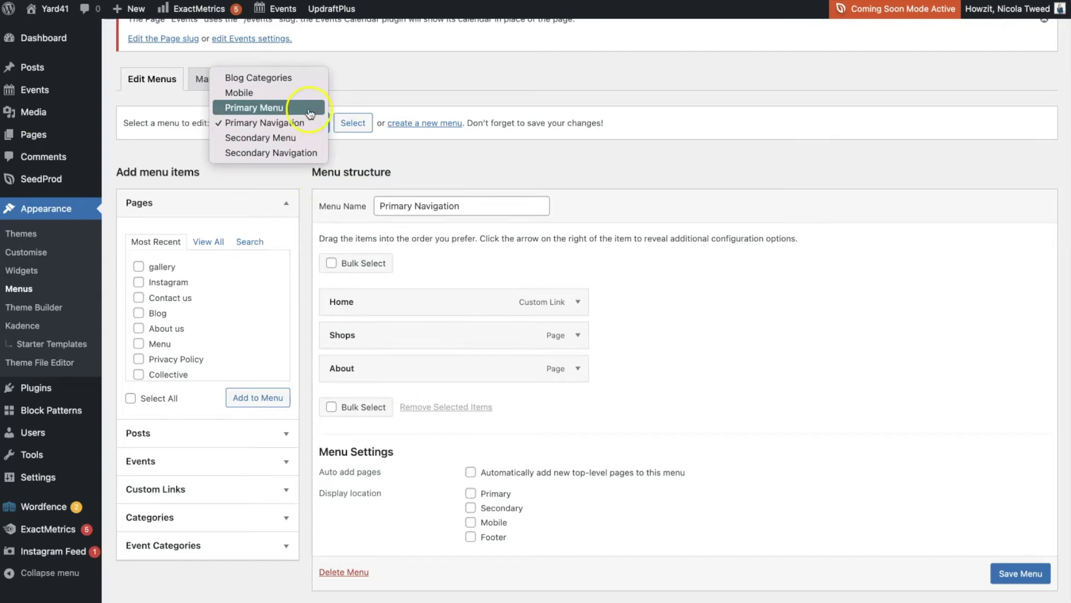
{"action": "left_click", "coordinate": [341, 123]}
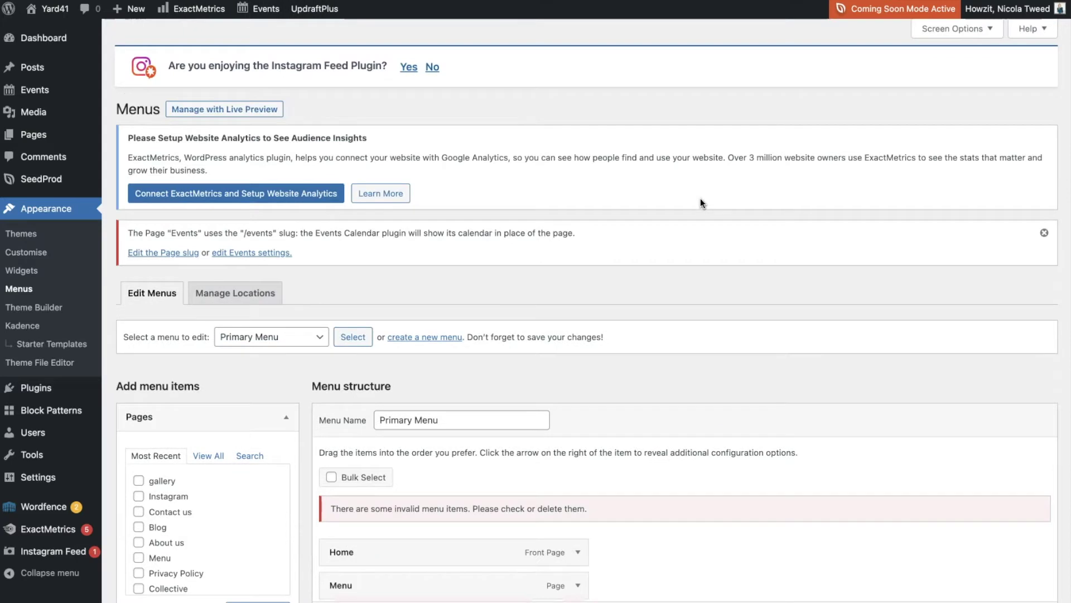
{"action": "scroll", "coordinate": [672, 348], "scroll_direction": "down", "scroll_amount": 5}
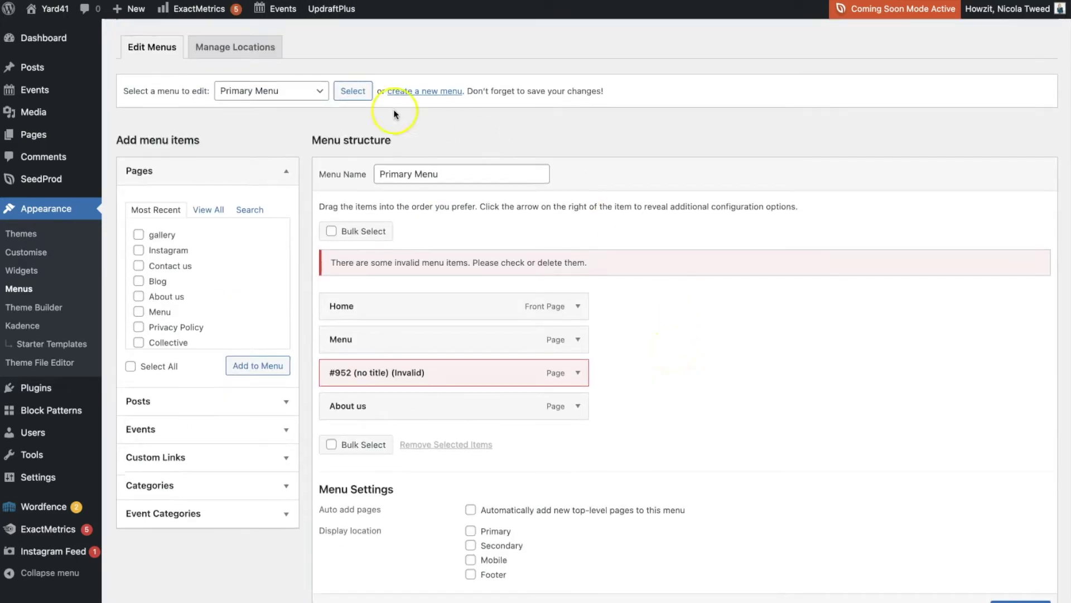
{"action": "scroll", "coordinate": [355, 597], "scroll_direction": "down", "scroll_amount": 1}
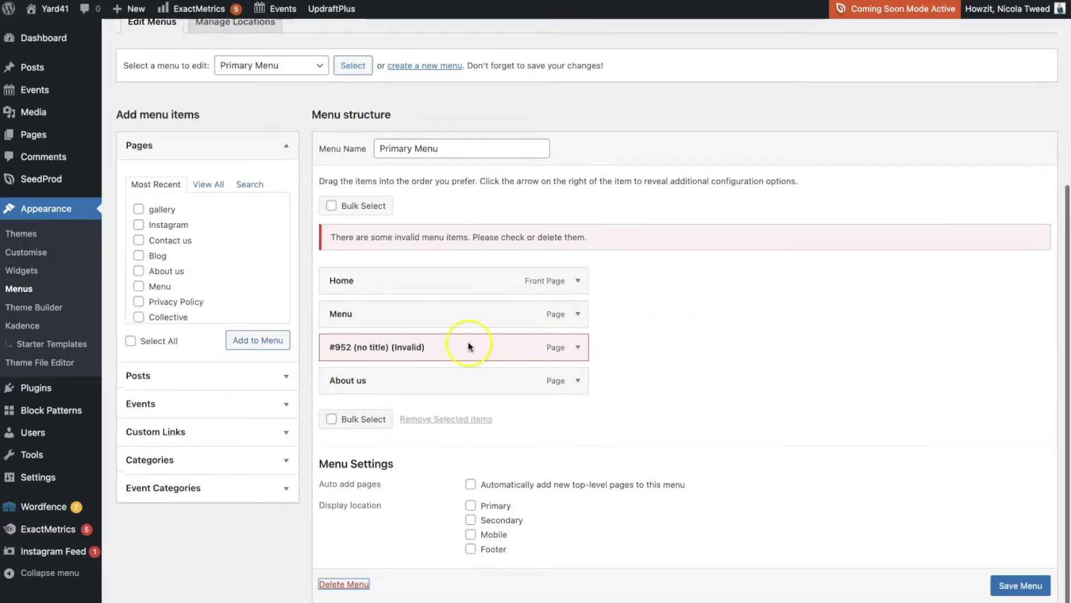
{"action": "left_click", "coordinate": [335, 584]}
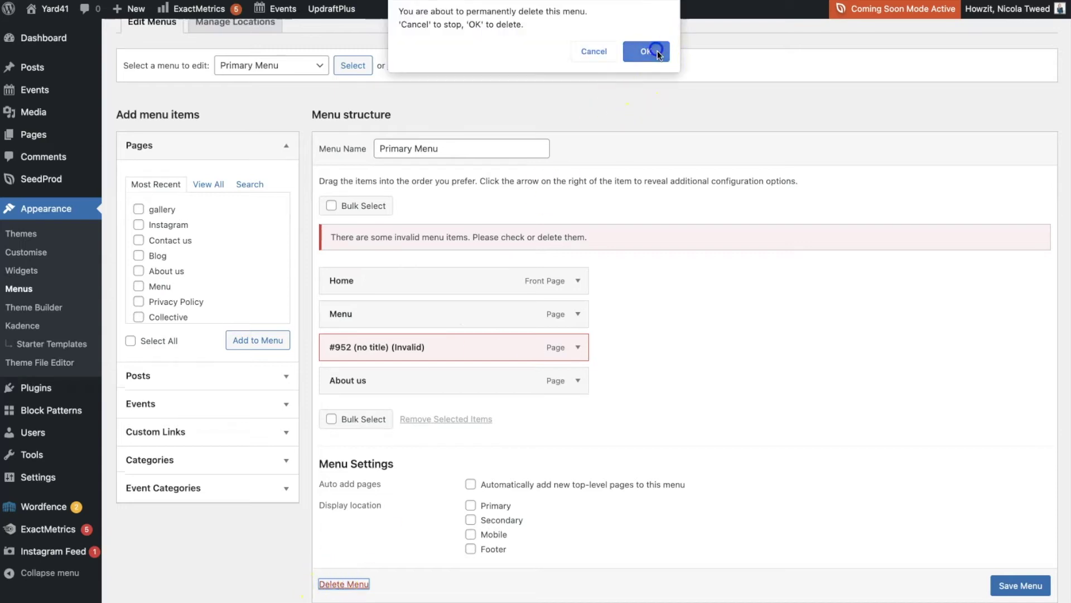
{"action": "left_click", "coordinate": [649, 49]}
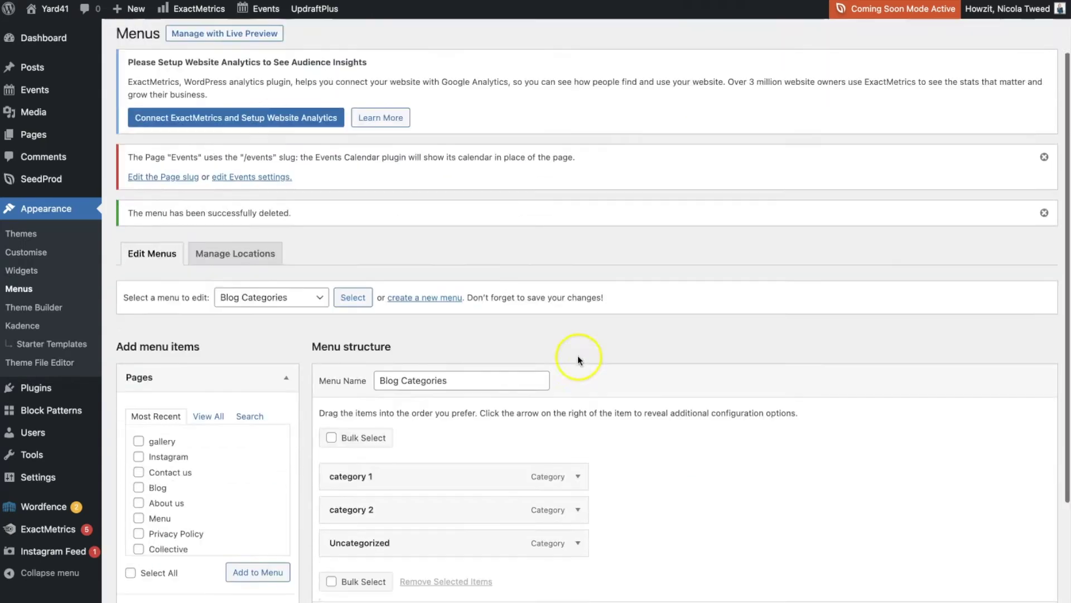
- Assign the Primary Navigation menu to the Primary display location and save it
{"action": "scroll", "coordinate": [575, 353], "scroll_direction": "down", "scroll_amount": 3}
{"action": "left_click", "coordinate": [306, 284]}
{"action": "left_click", "coordinate": [301, 314]}
{"action": "left_click", "coordinate": [341, 284]}
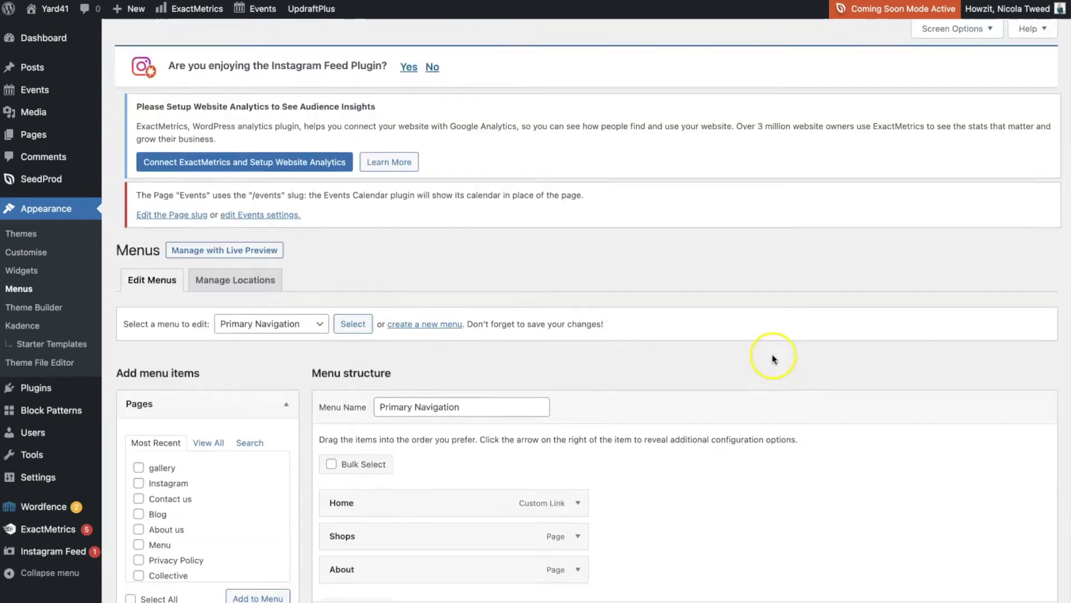
{"action": "scroll", "coordinate": [770, 357], "scroll_direction": "down", "scroll_amount": 3}
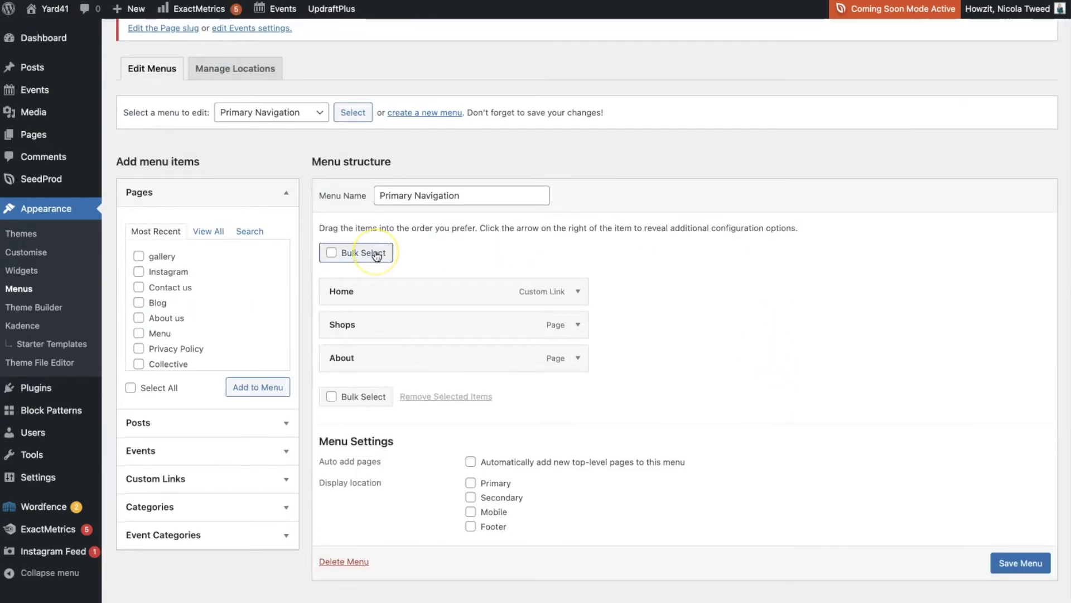
{"action": "left_click", "coordinate": [471, 484]}
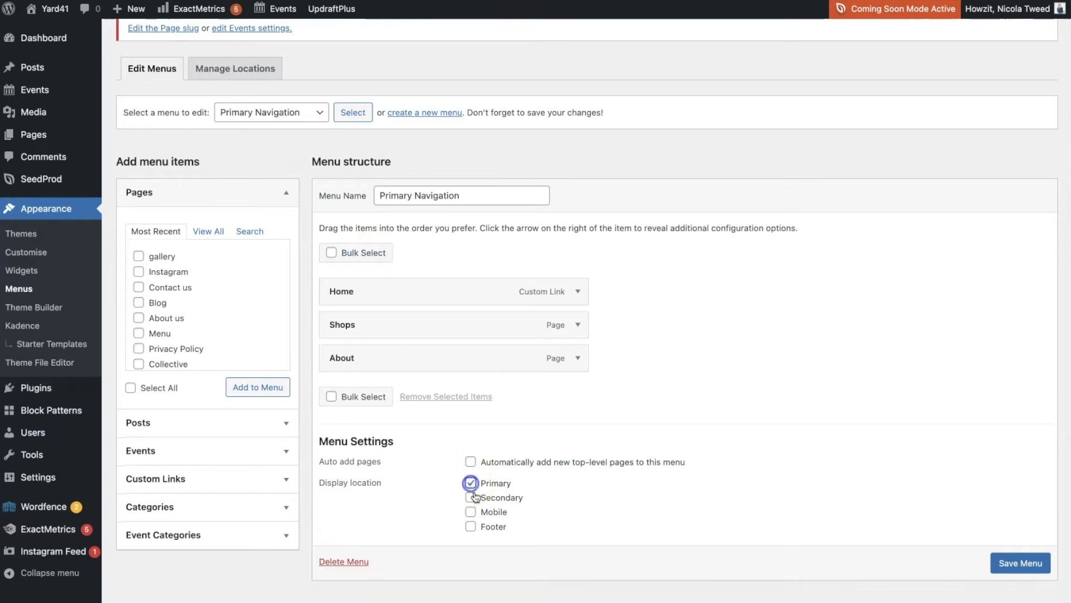
{"action": "left_click", "coordinate": [1023, 571]}
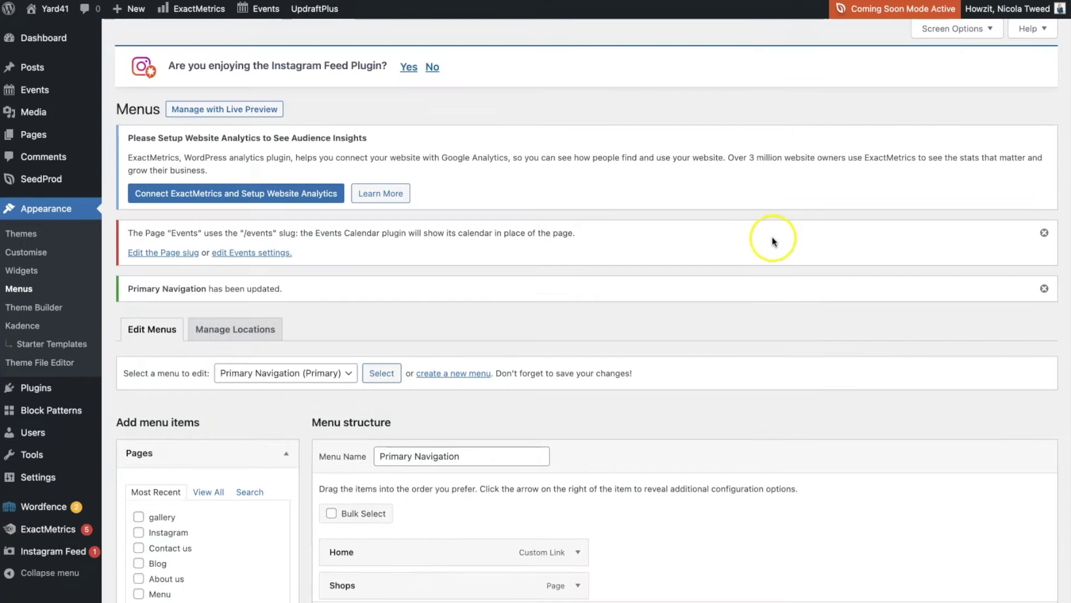
- Load the Secondary Menu containing the logo-elements pages and delete the whole menu permanently
{"action": "scroll", "coordinate": [772, 239], "scroll_direction": "down", "scroll_amount": 3}
{"action": "left_click", "coordinate": [293, 230]}
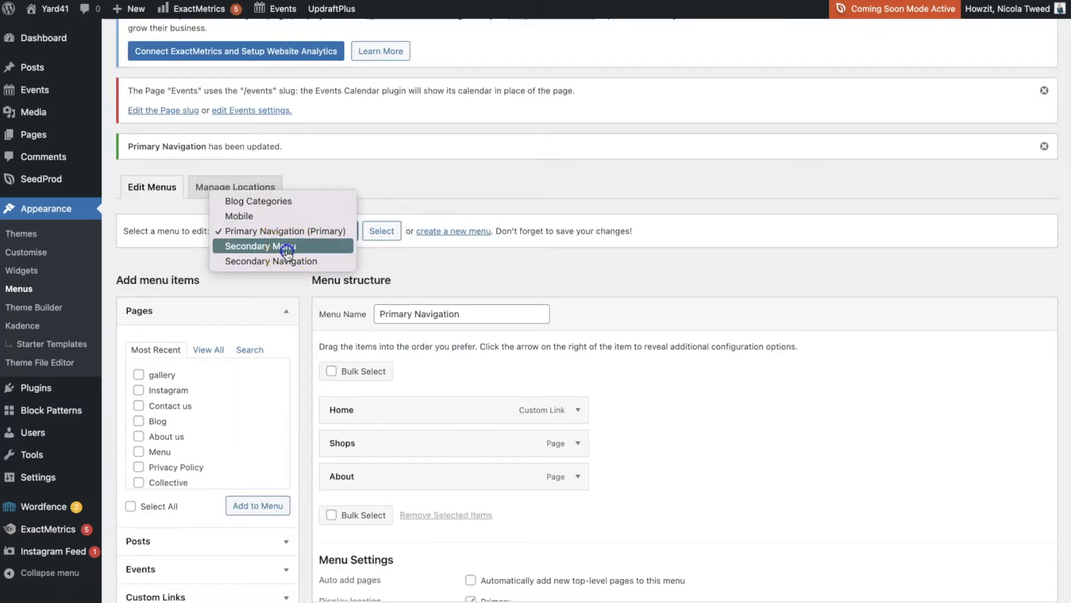
{"action": "left_click", "coordinate": [280, 246]}
{"action": "left_click", "coordinate": [375, 234]}
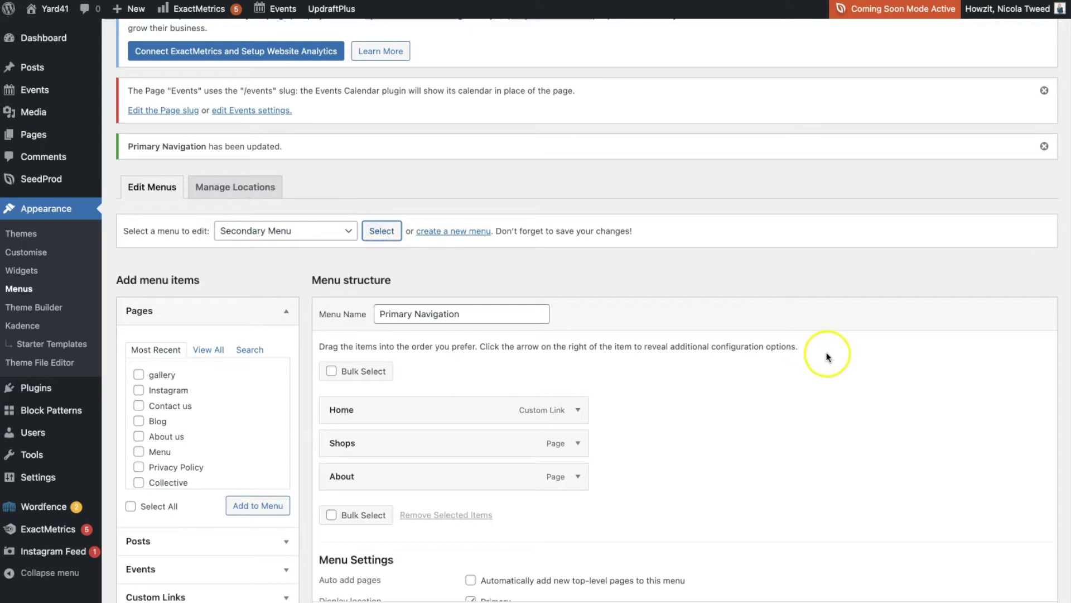
{"action": "scroll", "coordinate": [826, 352], "scroll_direction": "down", "scroll_amount": 3}
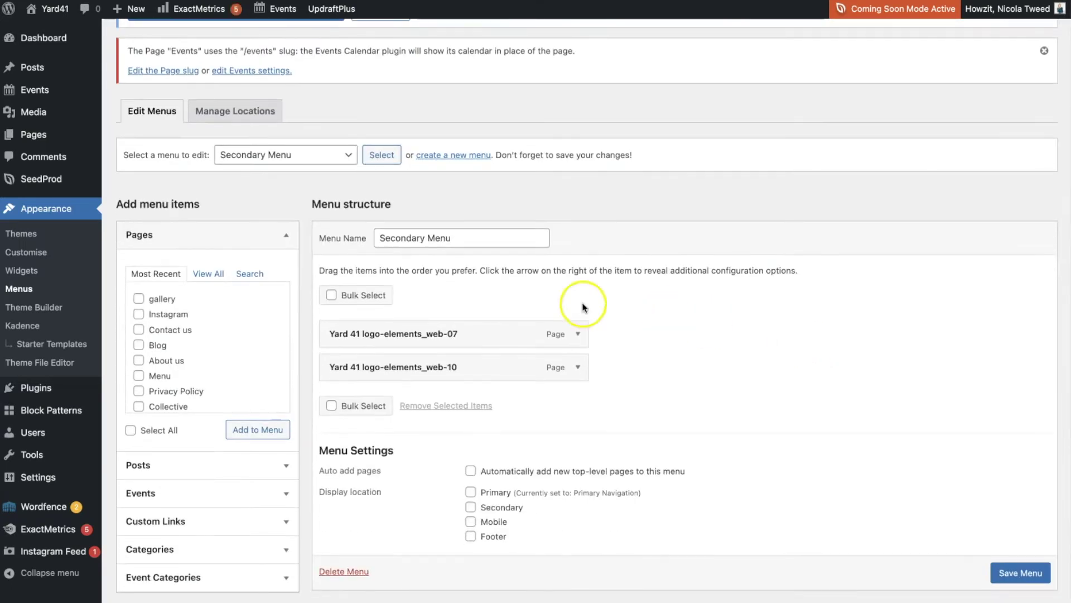
{"action": "left_click", "coordinate": [343, 571]}
{"action": "left_click", "coordinate": [357, 573]}
{"action": "left_click", "coordinate": [647, 53]}
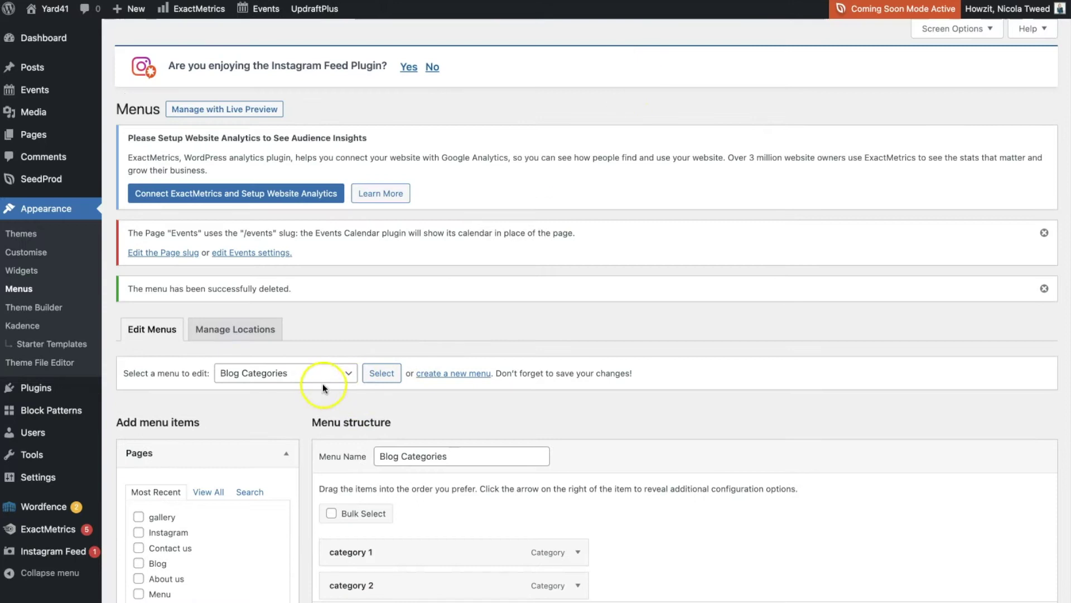
- Load the Secondary Navigation menu, assign it to the Secondary display location and save it
{"action": "left_click", "coordinate": [321, 373]}
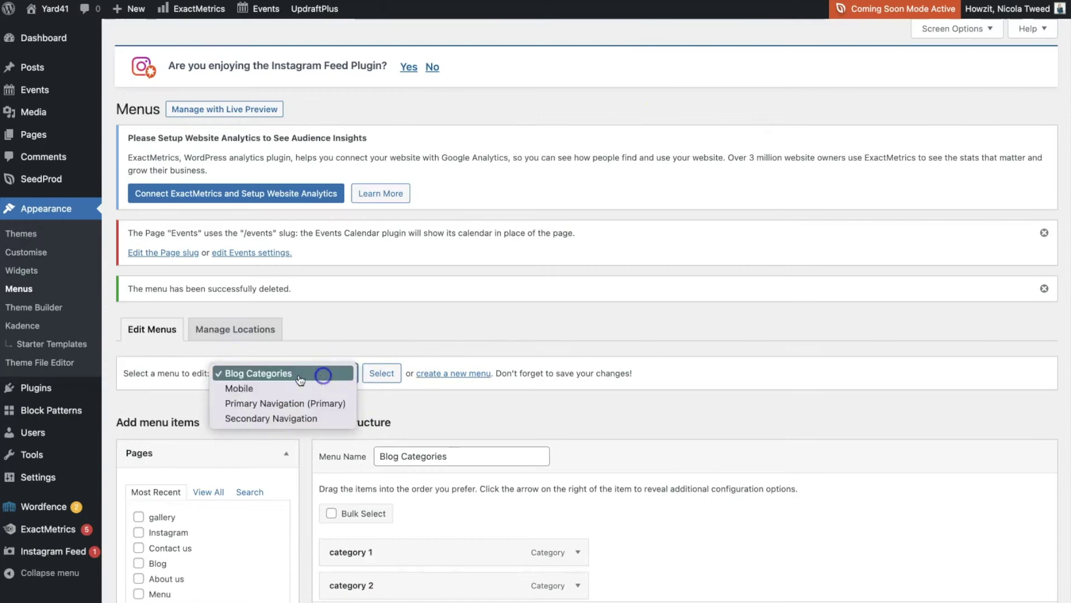
{"action": "left_click", "coordinate": [279, 418]}
{"action": "left_click", "coordinate": [382, 373]}
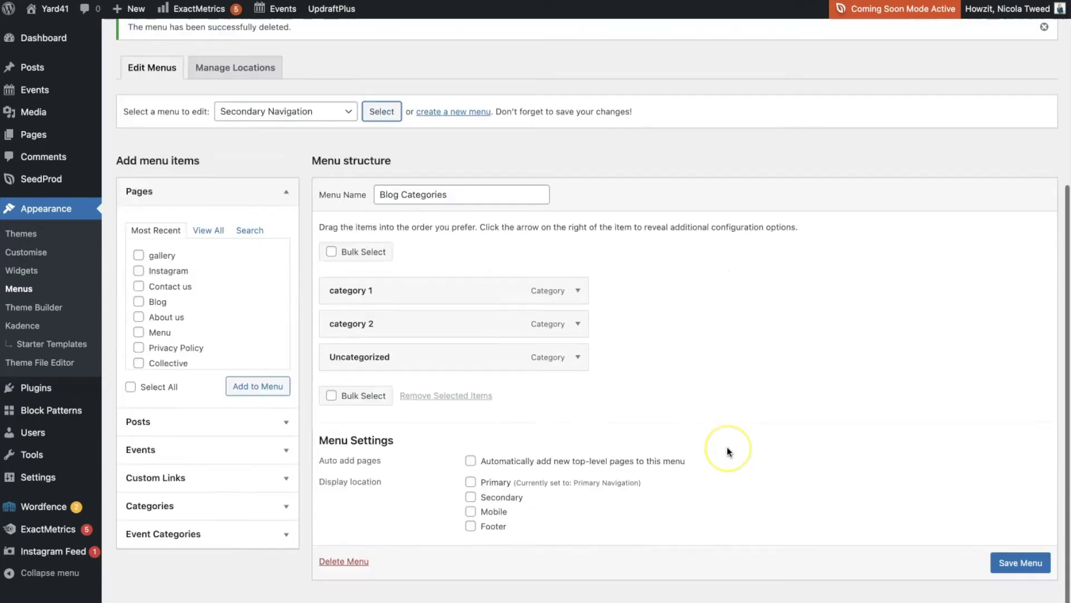
{"action": "scroll", "coordinate": [728, 447], "scroll_direction": "down", "scroll_amount": 4}
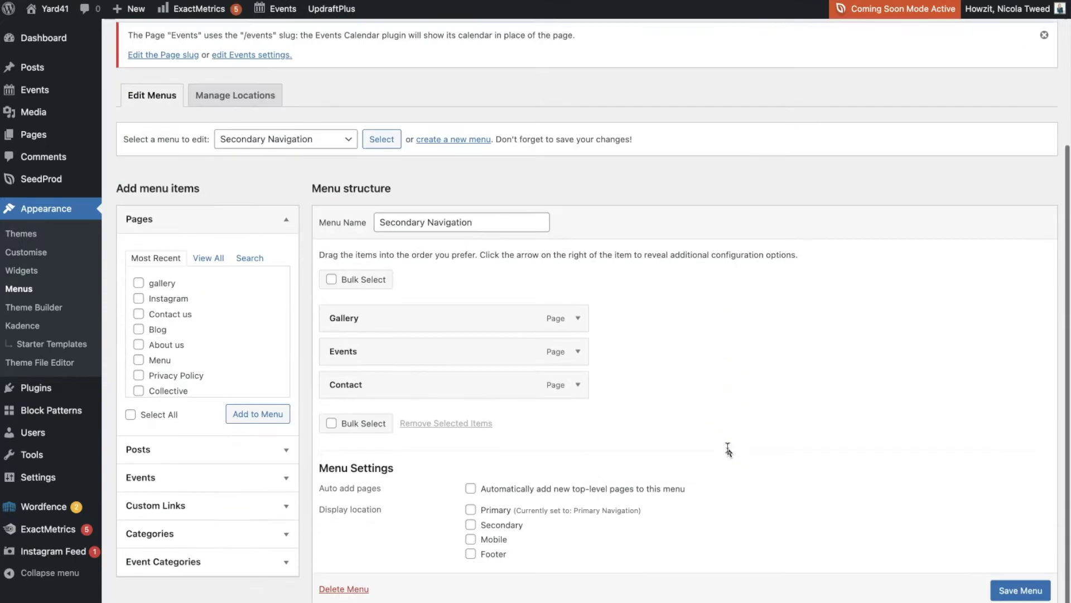
{"action": "scroll", "coordinate": [728, 449], "scroll_direction": "down", "scroll_amount": 1}
{"action": "left_click", "coordinate": [471, 498]}
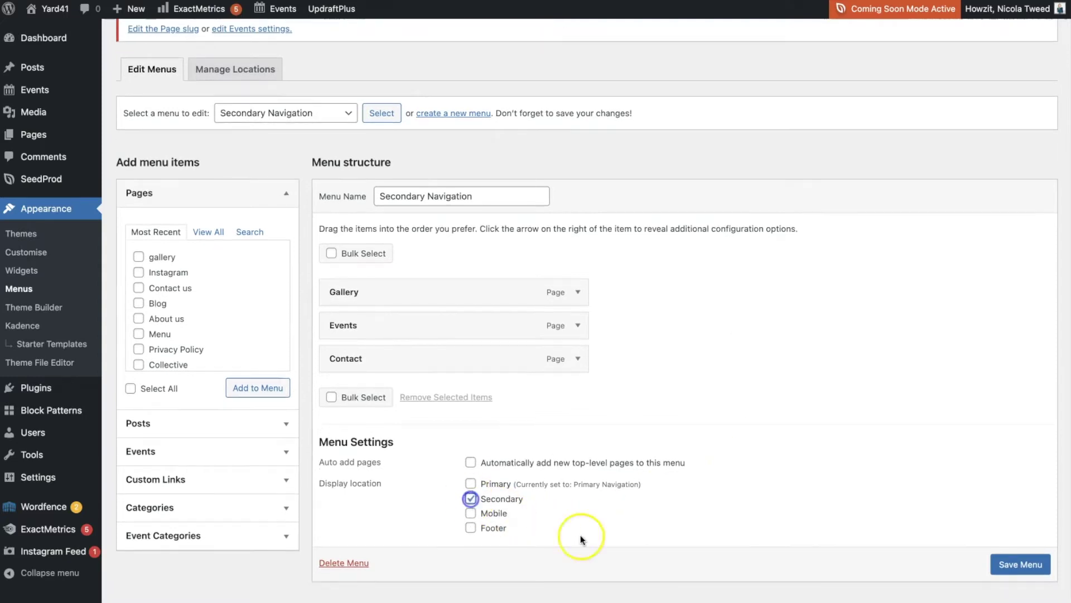
{"action": "left_click", "coordinate": [1038, 565]}
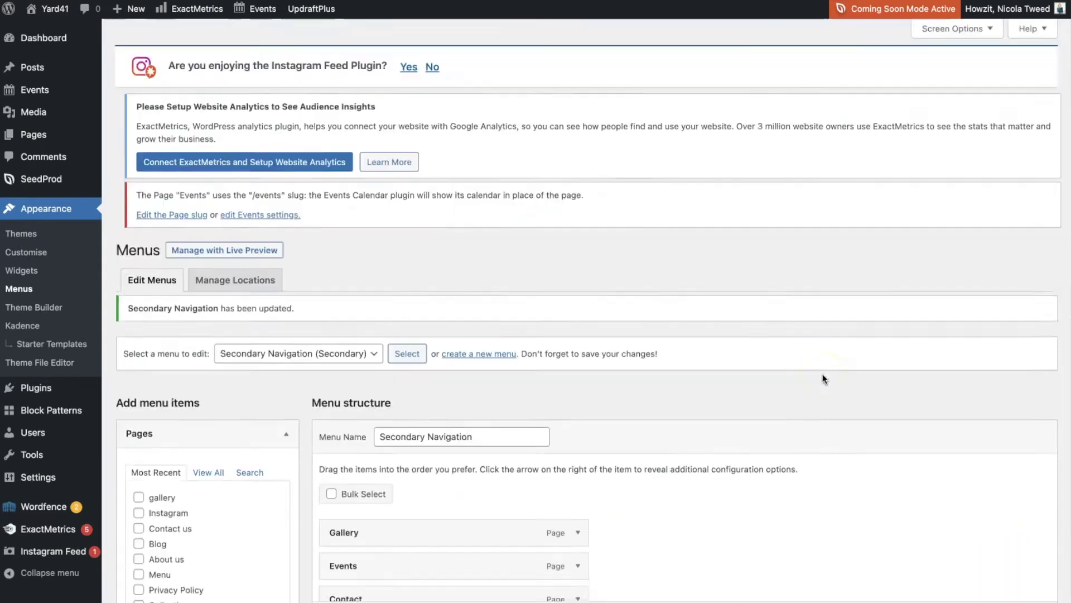
- Check the mobile navigation items in the customiser's tablet/mobile header preview, then return to the menu editor without saving changes
{"action": "scroll", "coordinate": [824, 379], "scroll_direction": "down", "scroll_amount": 3}
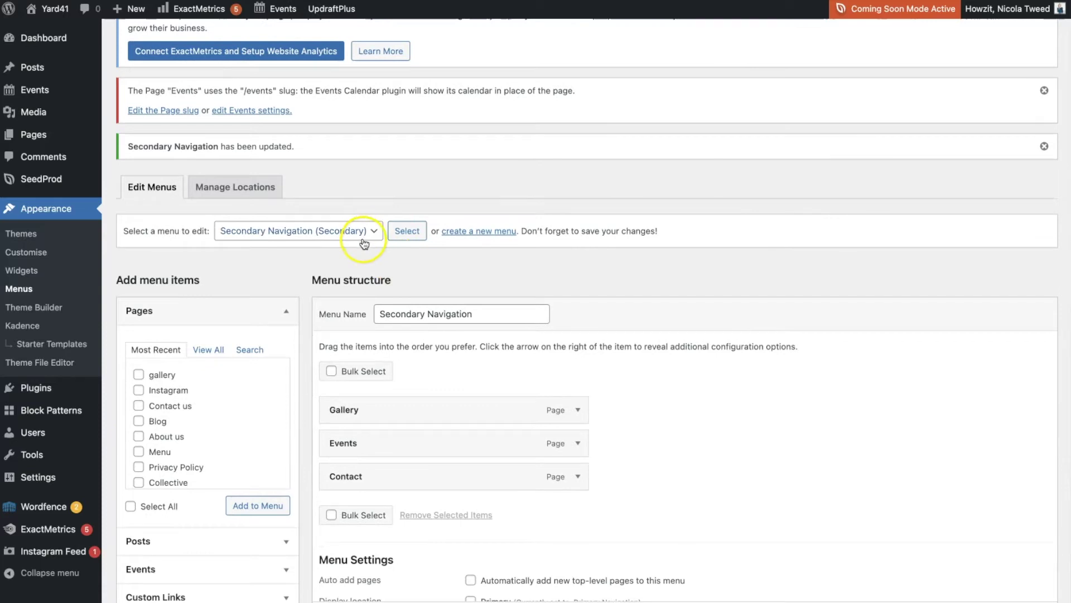
{"action": "scroll", "coordinate": [34, 259], "scroll_direction": "down", "scroll_amount": 1}
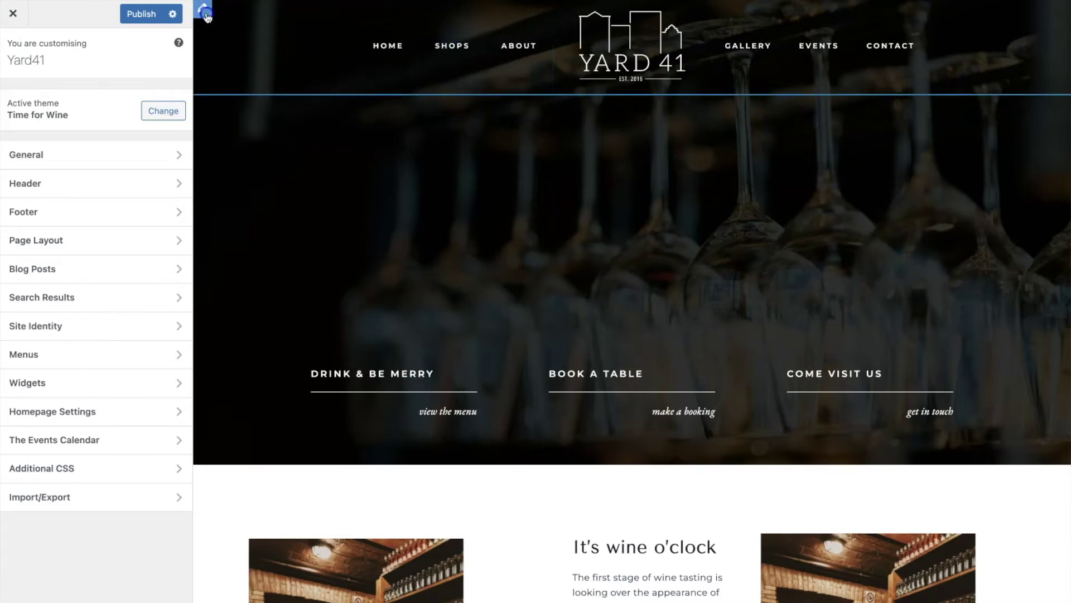
{"action": "left_click", "coordinate": [204, 11]}
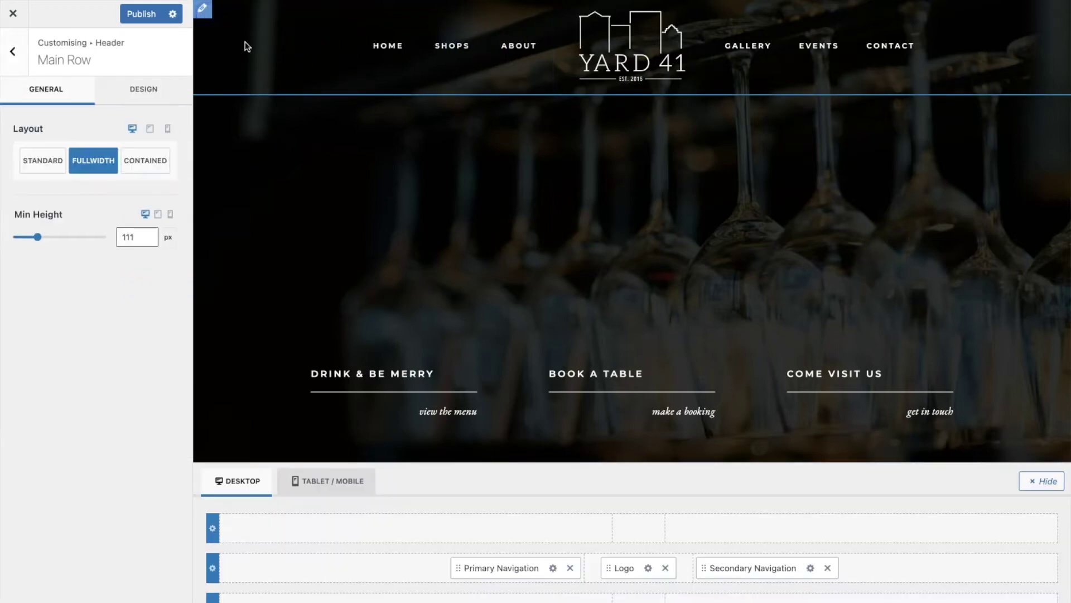
{"action": "left_click", "coordinate": [310, 489]}
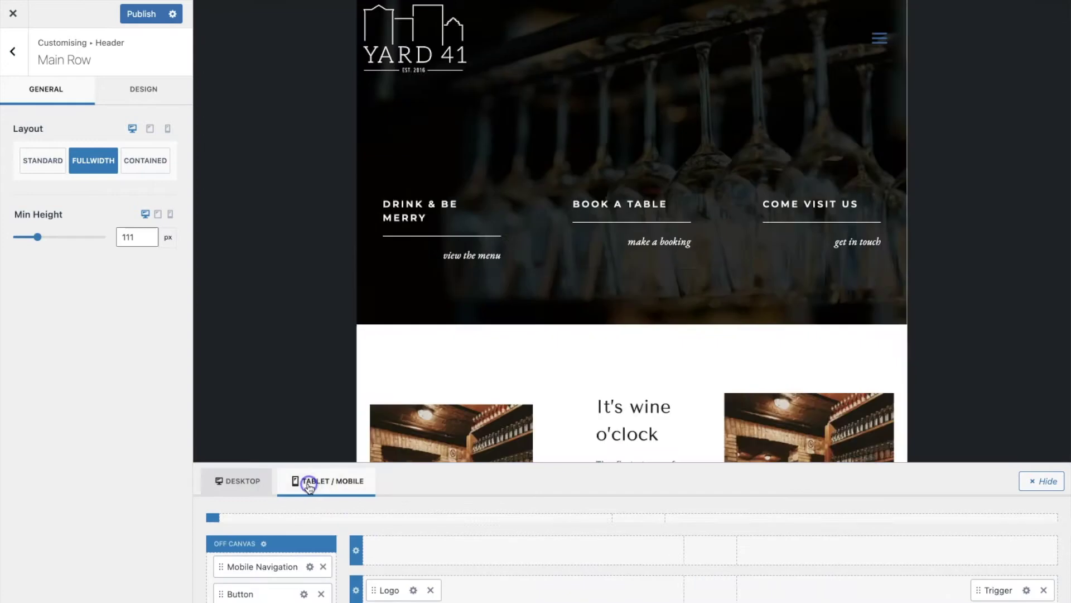
{"action": "left_click", "coordinate": [841, 36]}
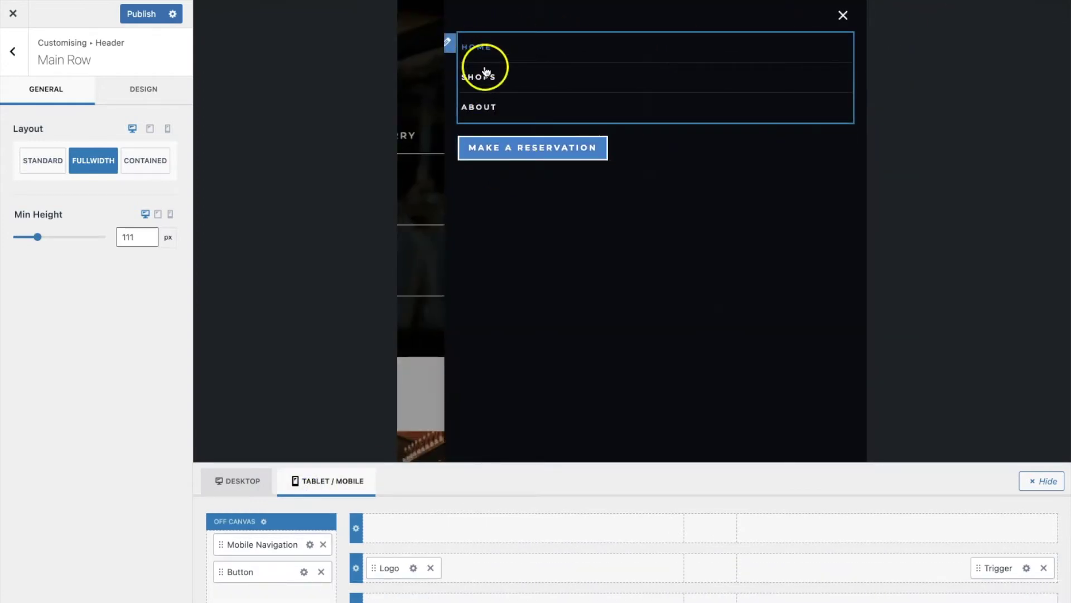
{"action": "left_click", "coordinate": [454, 49]}
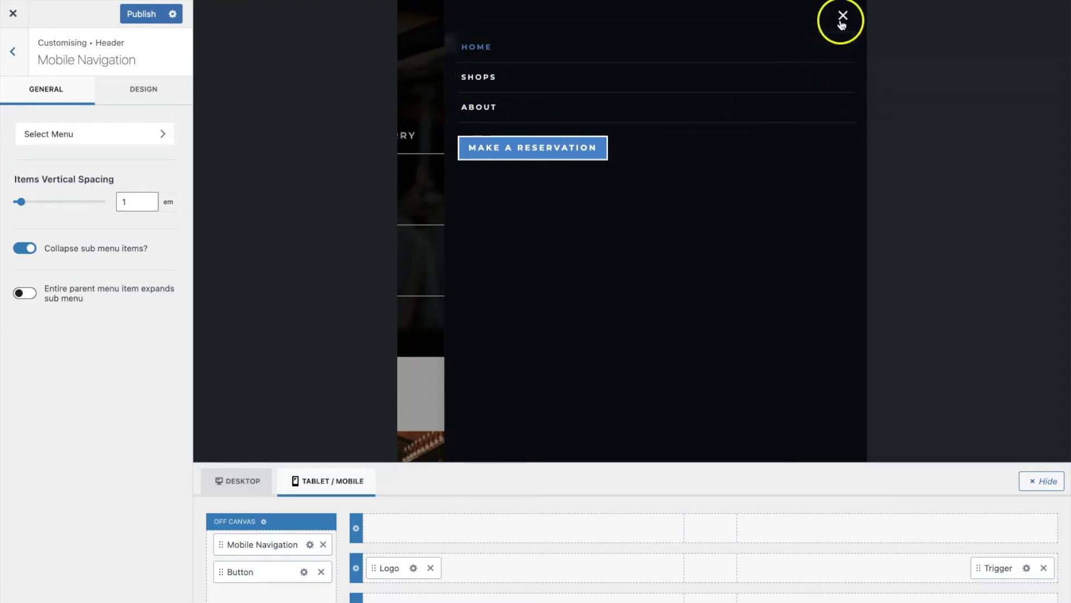
{"action": "left_click", "coordinate": [24, 20]}
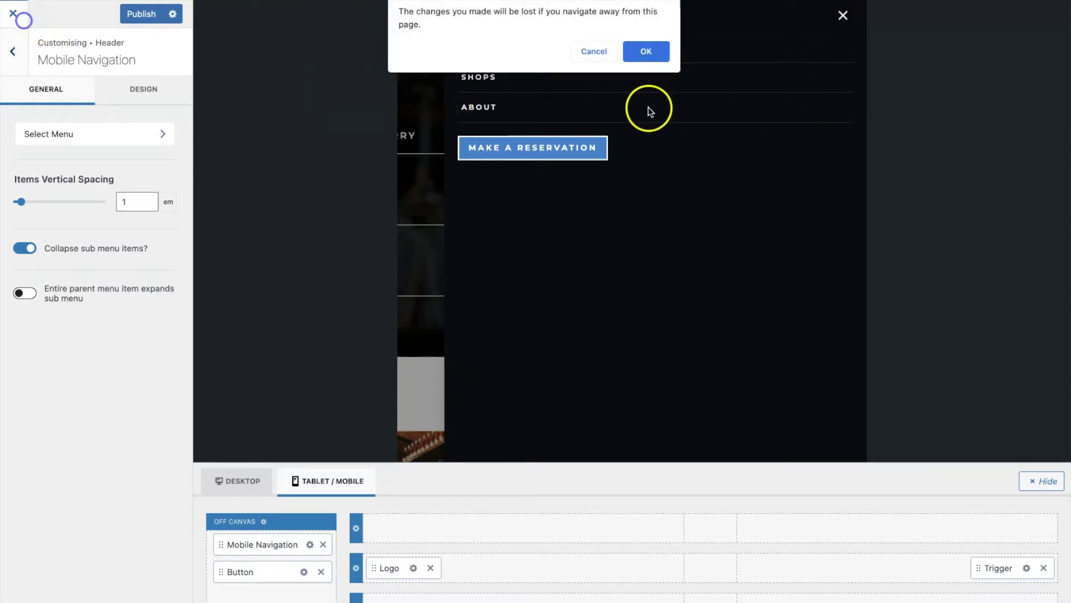
{"action": "left_click", "coordinate": [665, 56]}
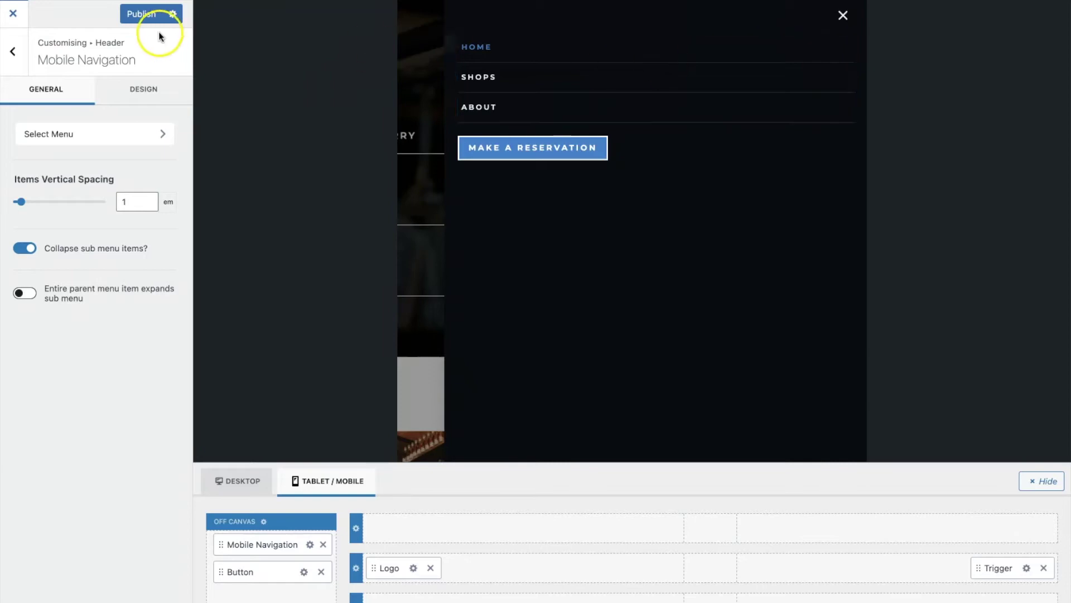
{"action": "left_click", "coordinate": [18, 19]}
- Load the Mobile menu for editing and remove the invalid untitled page item from it
{"action": "left_click", "coordinate": [282, 337]}
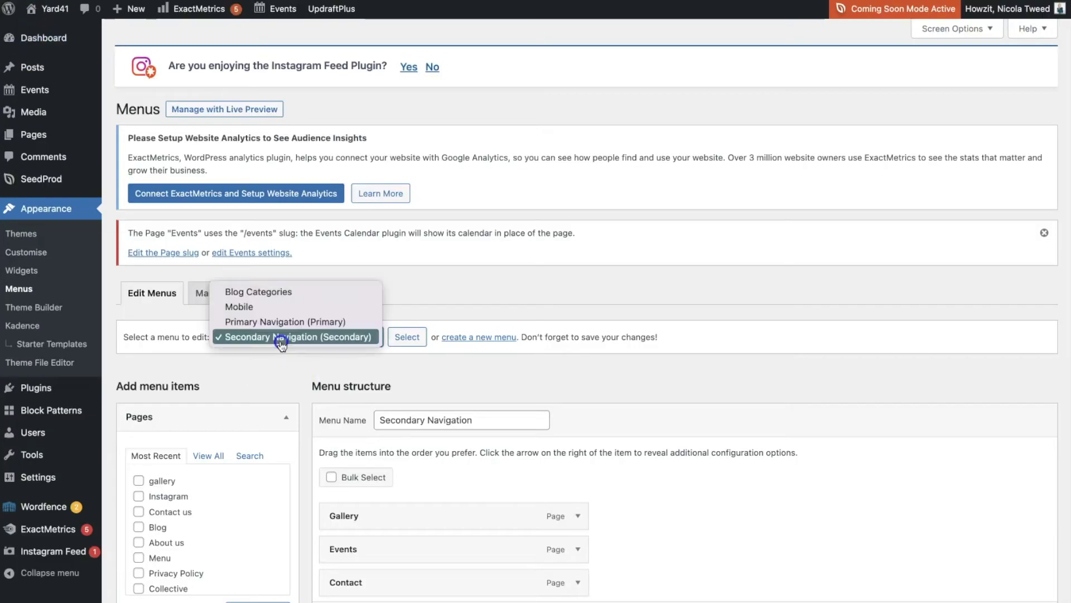
{"action": "left_click", "coordinate": [273, 308]}
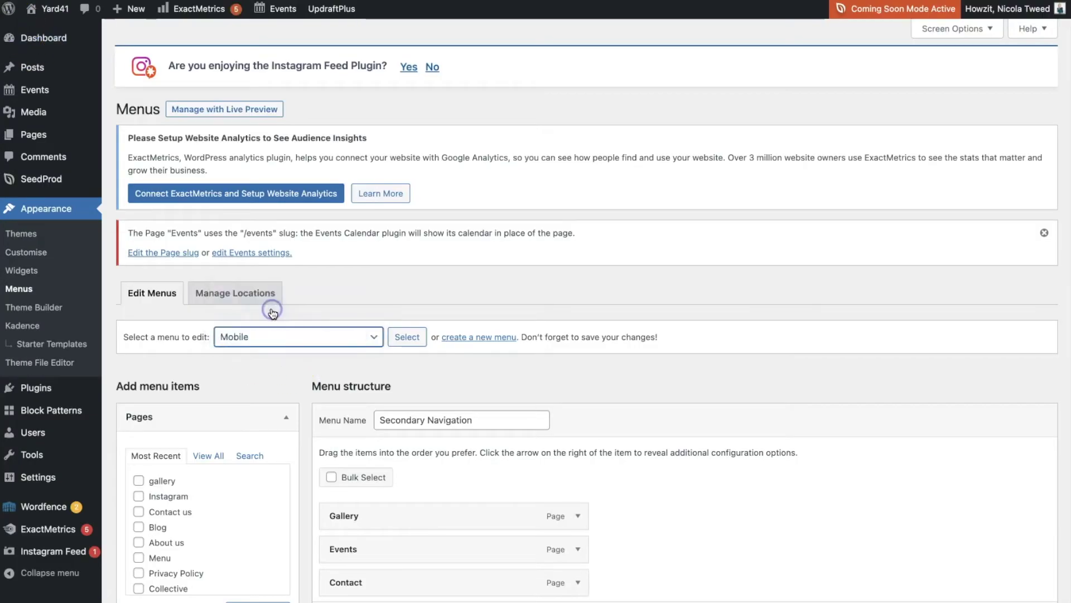
{"action": "left_click", "coordinate": [399, 340]}
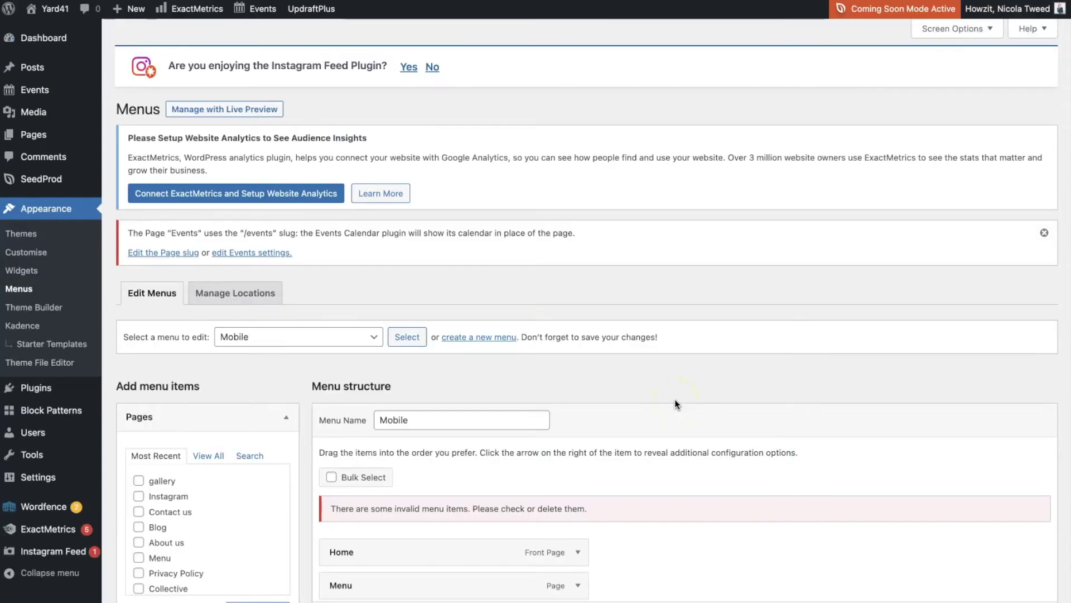
{"action": "scroll", "coordinate": [674, 400], "scroll_direction": "down", "scroll_amount": 4}
{"action": "left_click", "coordinate": [578, 395]}
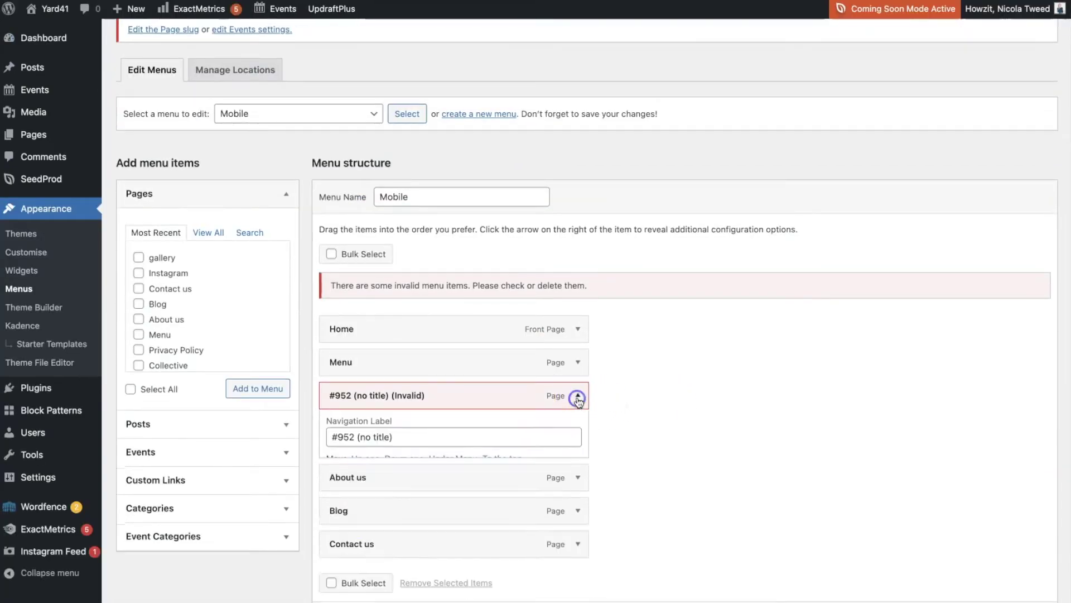
{"action": "left_click", "coordinate": [345, 490]}
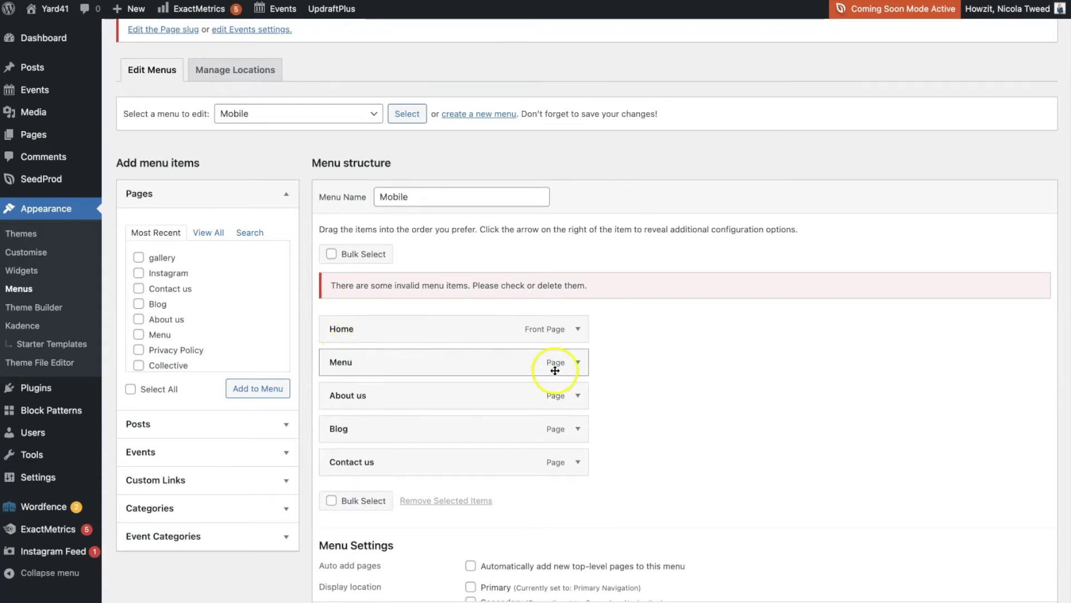
- Remove the Menu and Blog page items from the Mobile menu
{"action": "left_click", "coordinate": [578, 363]}
{"action": "left_click", "coordinate": [340, 483]}
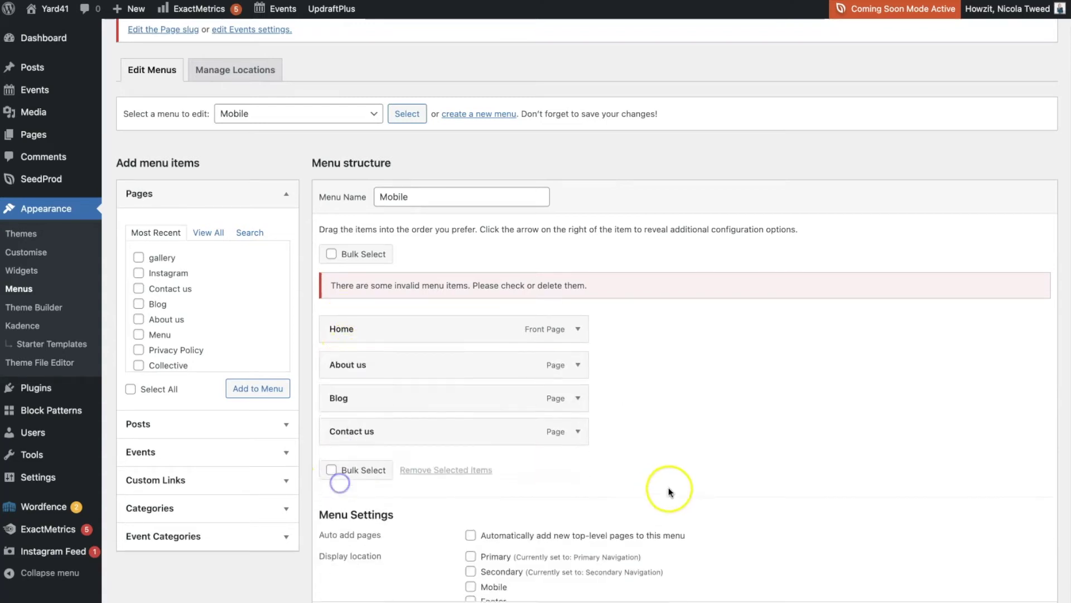
{"action": "scroll", "coordinate": [670, 424], "scroll_direction": "down", "scroll_amount": 1}
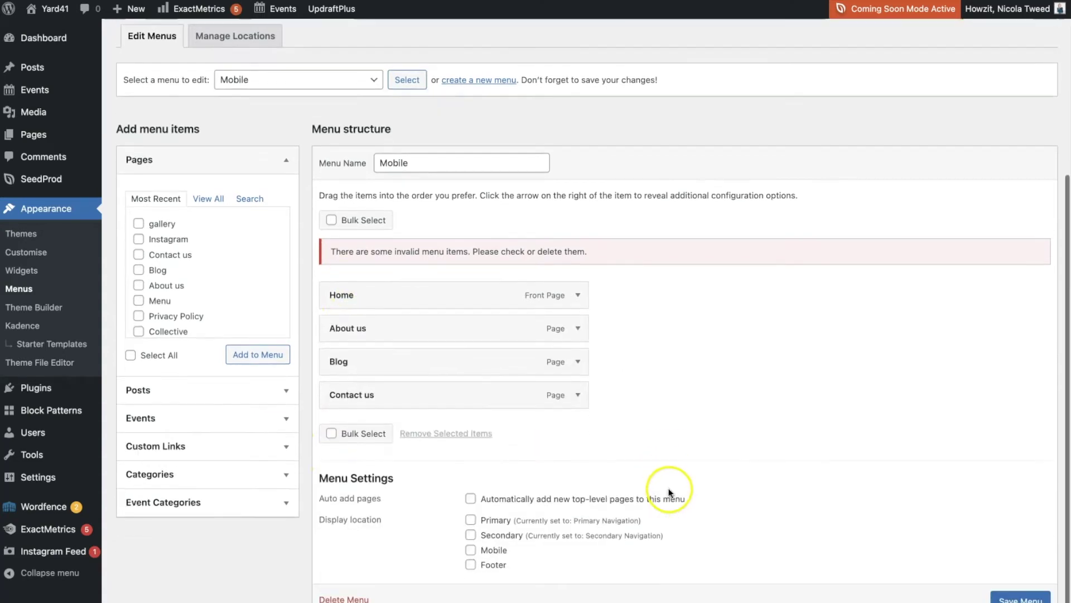
{"action": "left_click", "coordinate": [580, 334]}
{"action": "left_click", "coordinate": [579, 333]}
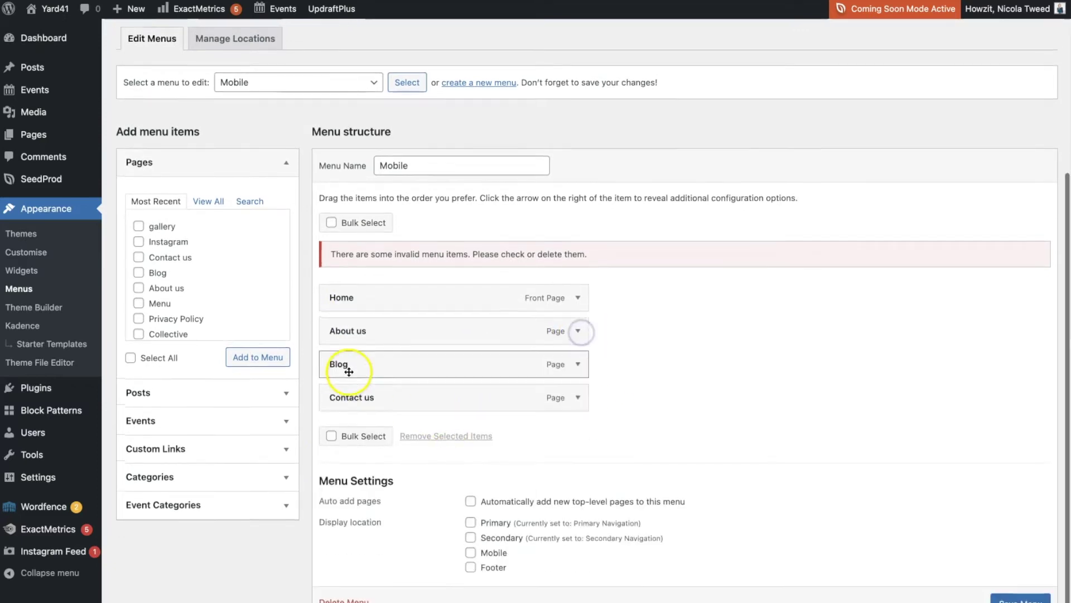
{"action": "left_click", "coordinate": [578, 365]}
{"action": "left_click", "coordinate": [352, 489]}
- Add the gallery page to the Mobile menu and place it between About us and Contact us
{"action": "left_click", "coordinate": [138, 231]}
{"action": "left_click", "coordinate": [245, 364]}
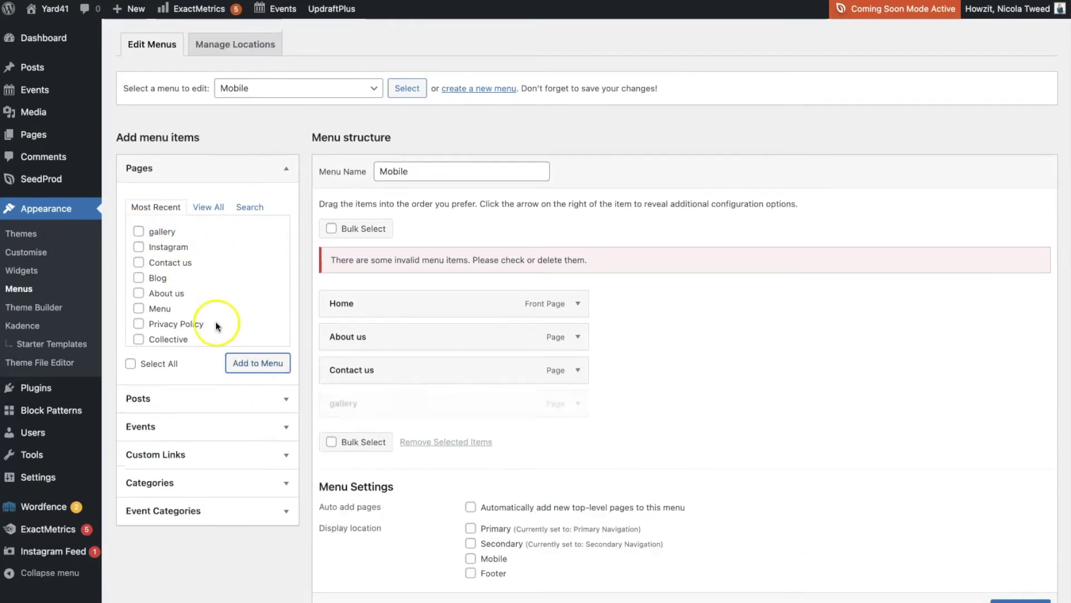
{"action": "scroll", "coordinate": [216, 329], "scroll_direction": "down", "scroll_amount": 2}
{"action": "scroll", "coordinate": [218, 331], "scroll_direction": "down", "scroll_amount": 4}
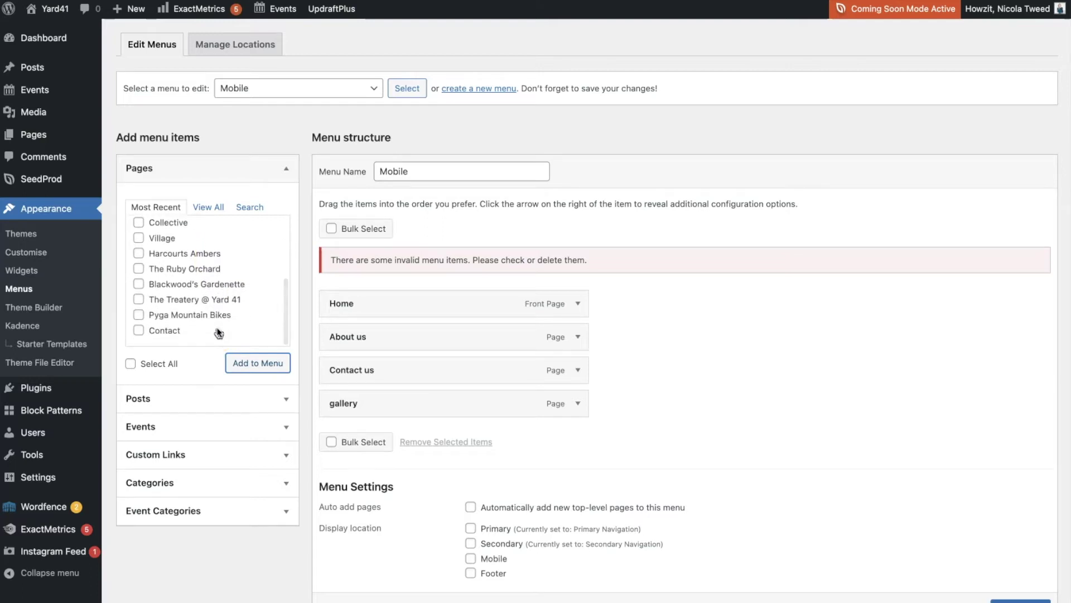
{"action": "left_click_drag", "start_coordinate": [399, 370], "coordinate": [400, 409]}
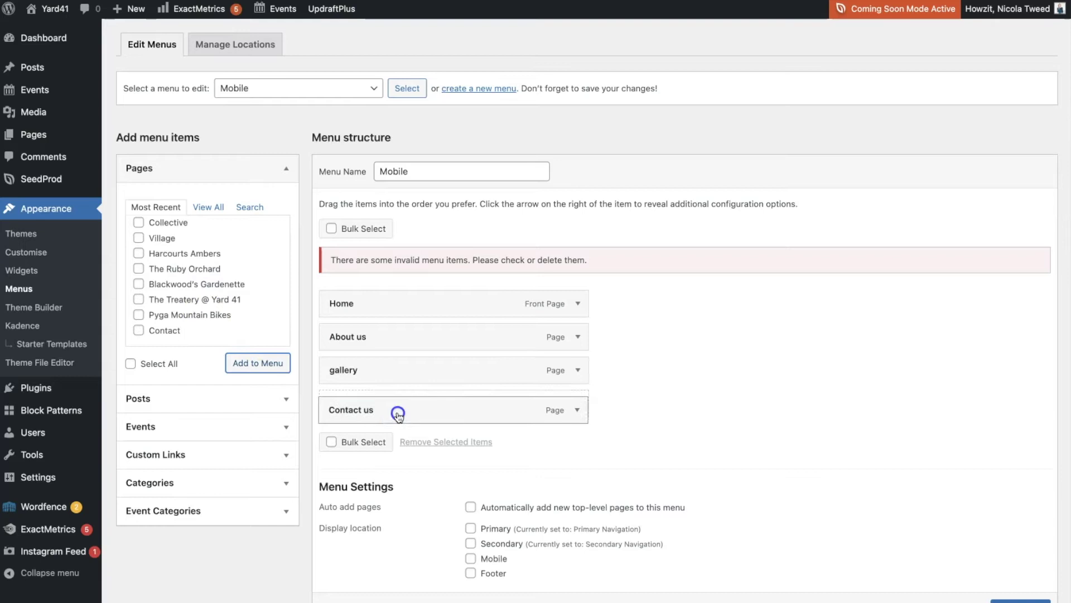
{"action": "scroll", "coordinate": [158, 262], "scroll_direction": "up", "scroll_amount": 1}
{"action": "scroll", "coordinate": [159, 262], "scroll_direction": "up", "scroll_amount": 5}
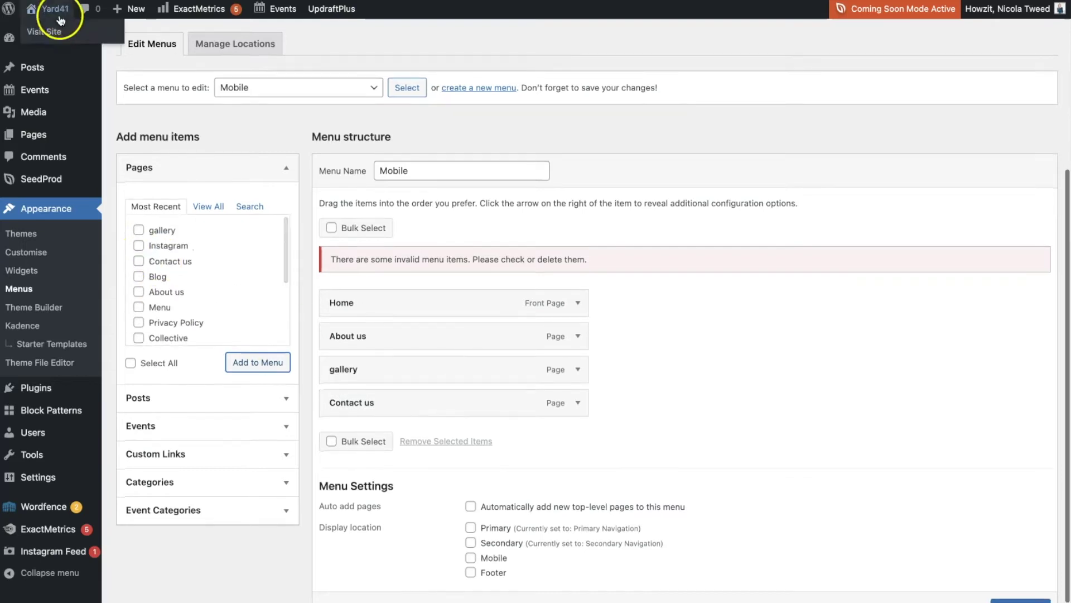
- Open the live site in a new browser tab and return to the menu editor
{"action": "right_click", "coordinate": [62, 26]}
{"action": "left_click", "coordinate": [119, 32]}
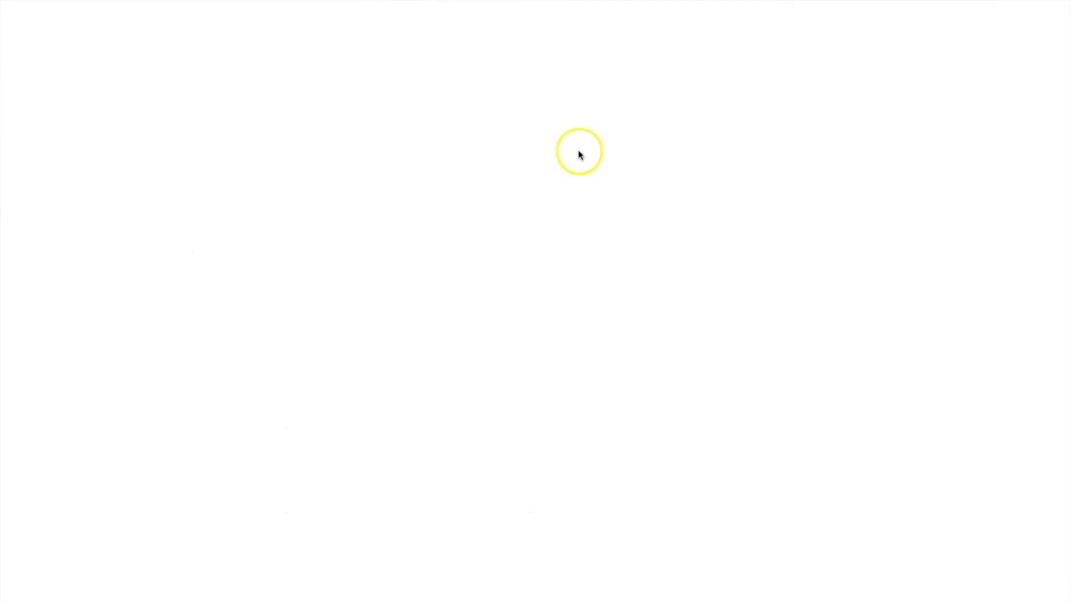
{"action": "key", "text": "super+w"}
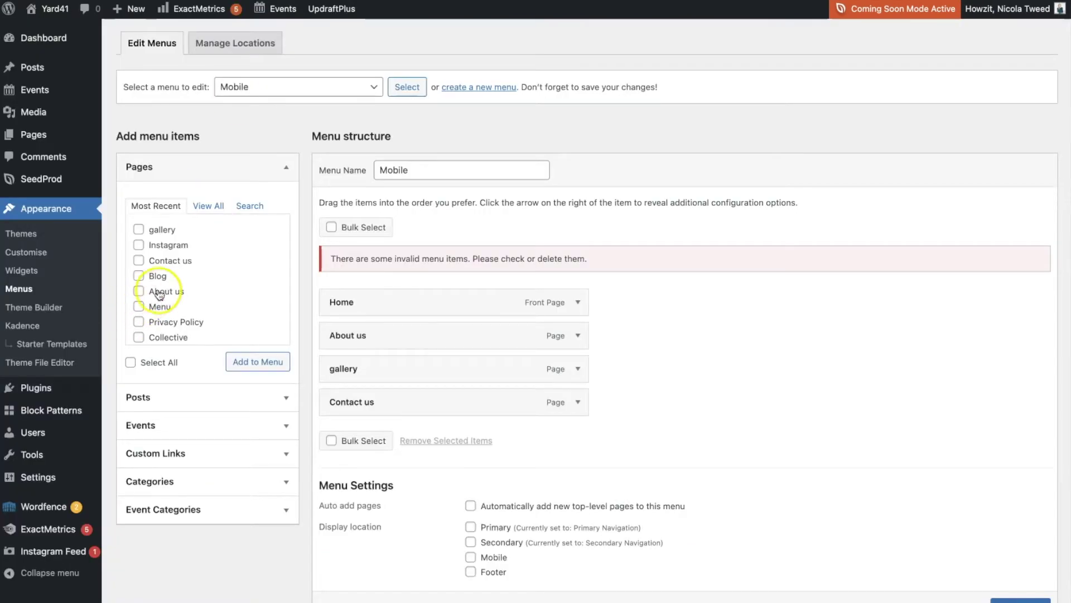
- Find the Shops page in the full page list, add it to the Mobile menu and place it directly below Home
{"action": "scroll", "coordinate": [163, 295], "scroll_direction": "down", "scroll_amount": 2}
{"action": "left_click", "coordinate": [208, 206]}
{"action": "scroll", "coordinate": [226, 311], "scroll_direction": "down", "scroll_amount": 2}
{"action": "scroll", "coordinate": [226, 311], "scroll_direction": "down", "scroll_amount": 2}
{"action": "left_click", "coordinate": [162, 272]}
{"action": "left_click", "coordinate": [251, 363]}
{"action": "left_click_drag", "start_coordinate": [495, 433], "coordinate": [493, 335]}
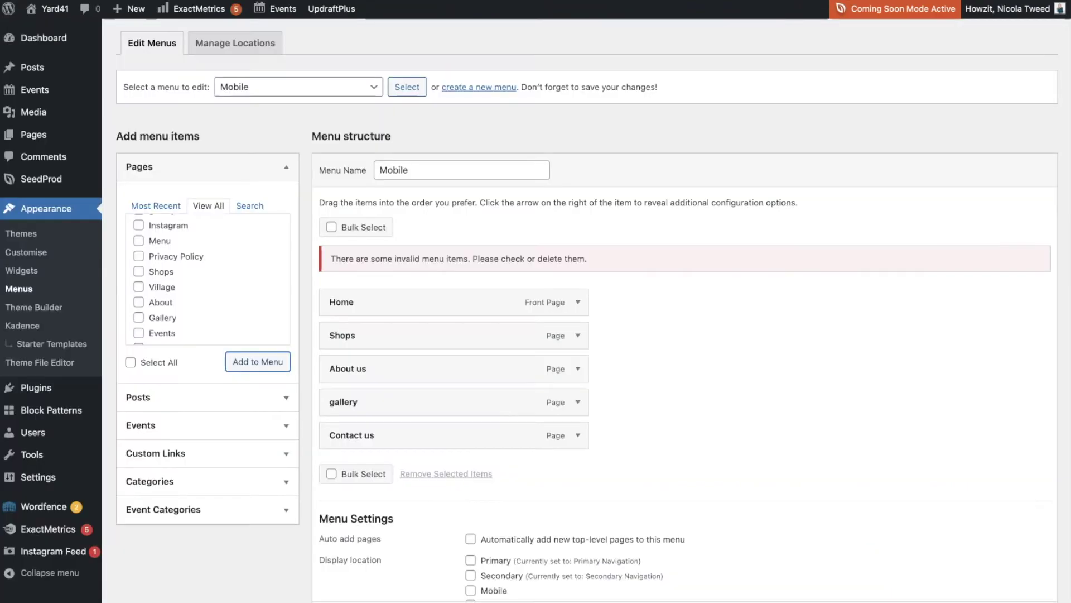
- Add the Events page to the Mobile menu, place it above Contact us and save the menu
{"action": "scroll", "coordinate": [163, 279], "scroll_direction": "up", "scroll_amount": 3}
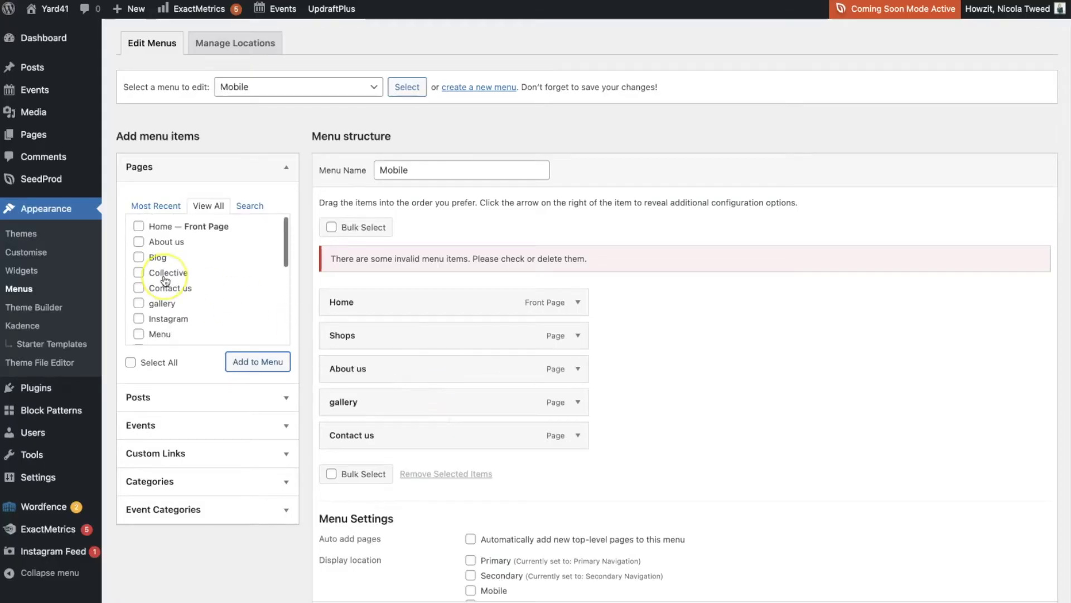
{"action": "scroll", "coordinate": [165, 280], "scroll_direction": "down", "scroll_amount": 5}
{"action": "left_click", "coordinate": [163, 287]}
{"action": "left_click", "coordinate": [257, 361]}
{"action": "left_click_drag", "start_coordinate": [535, 468], "coordinate": [470, 429]}
{"action": "scroll", "coordinate": [470, 429], "scroll_direction": "down", "scroll_amount": 1}
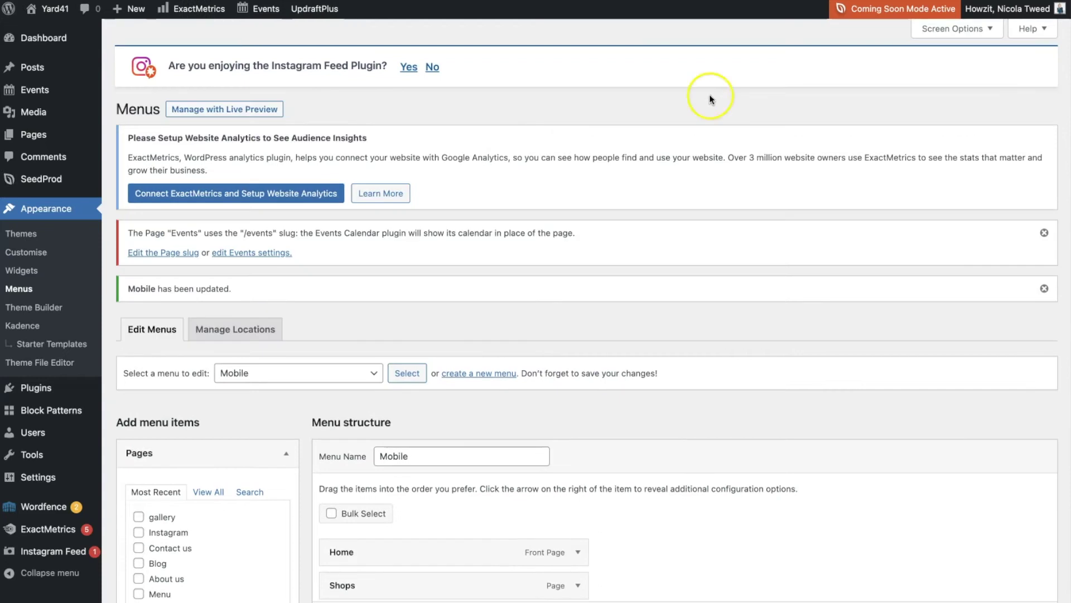
- Open the site customiser and look through the Yard 41 logo variations in the brand PDF
{"action": "left_click", "coordinate": [13, 260]}
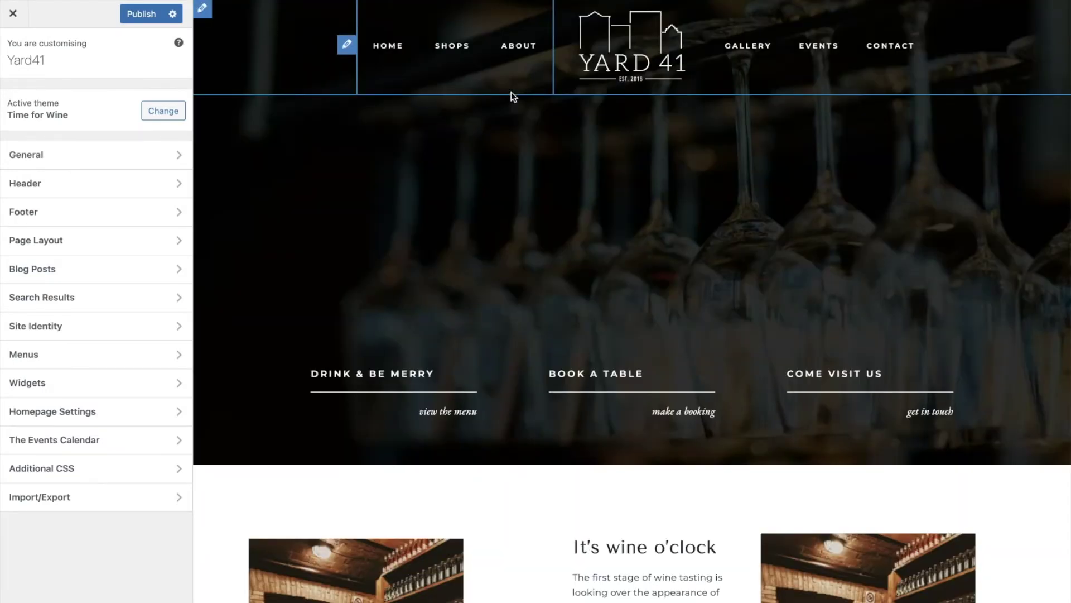
{"action": "left_click", "coordinate": [789, 178]}
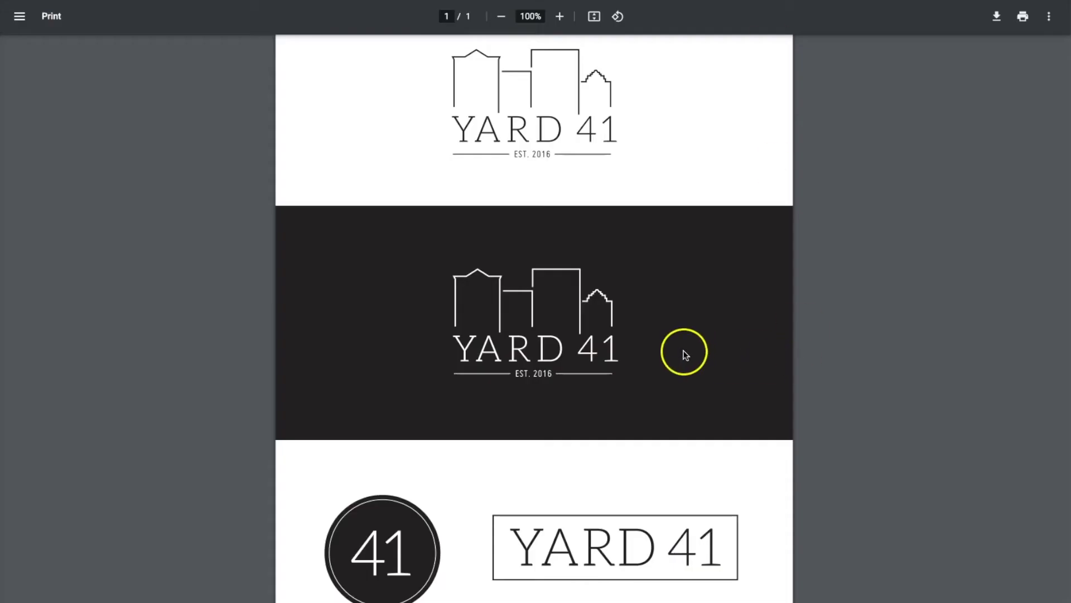
{"action": "scroll", "coordinate": [689, 354], "scroll_direction": "down", "scroll_amount": 8}
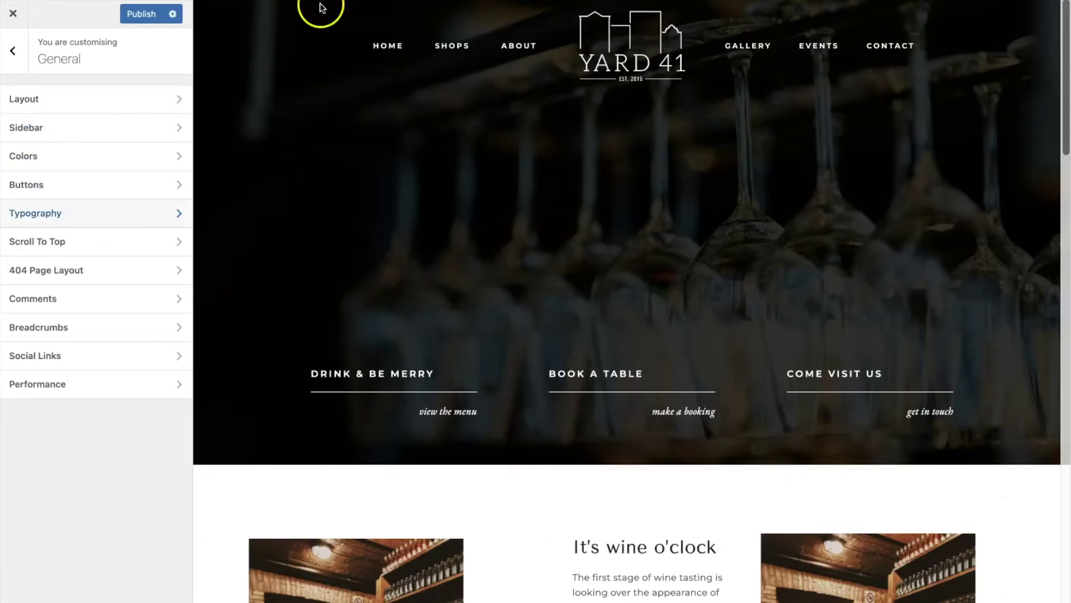
- Open the general typography settings and set the base font to Aleo
{"action": "left_click", "coordinate": [18, 66]}
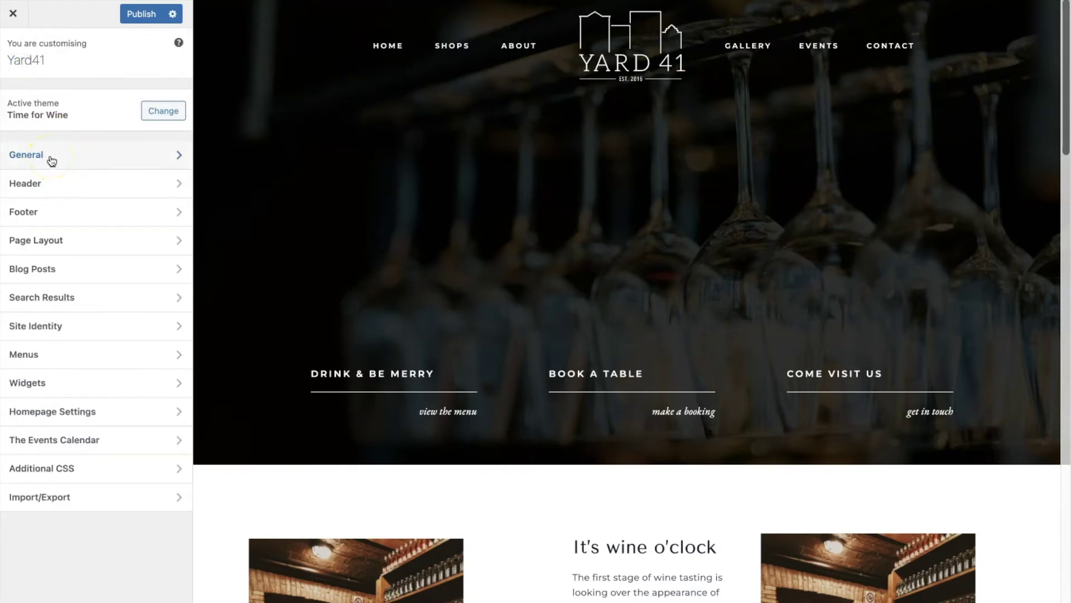
{"action": "left_click", "coordinate": [52, 161]}
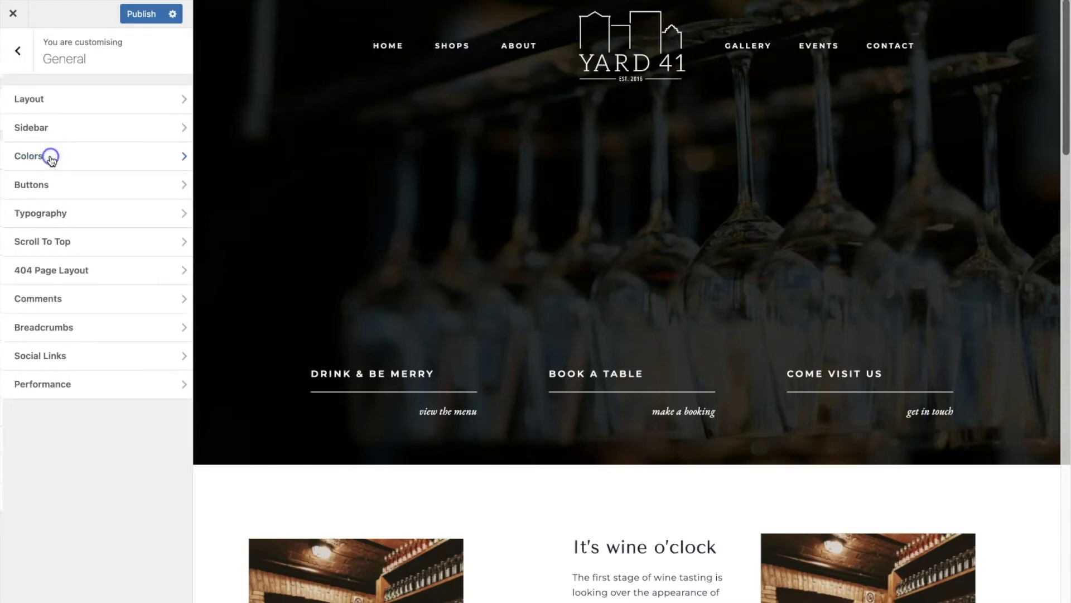
{"action": "left_click", "coordinate": [77, 212]}
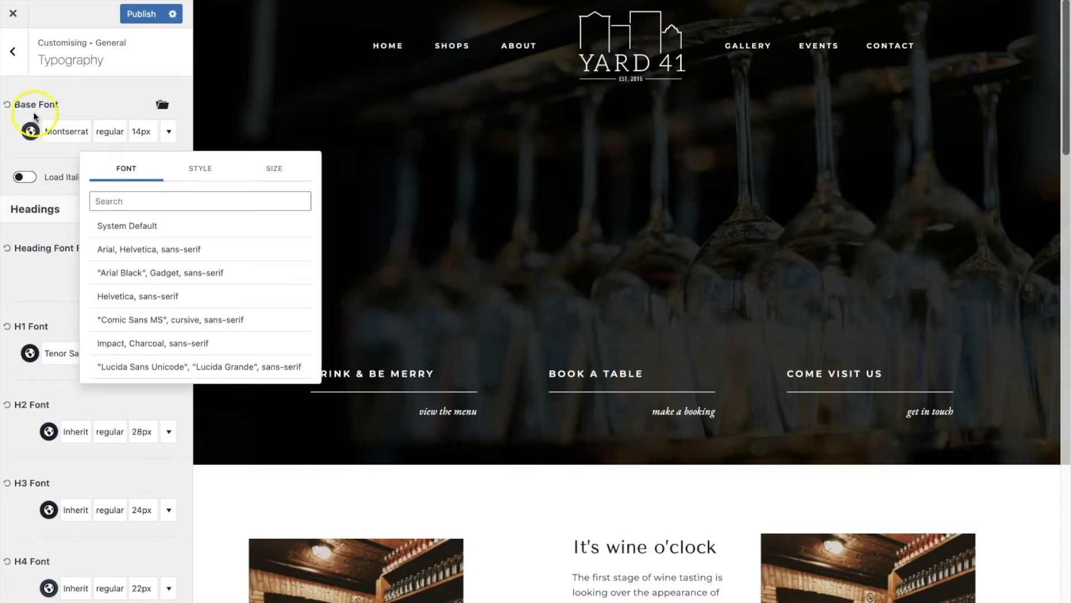
{"action": "scroll", "coordinate": [737, 306], "scroll_direction": "down", "scroll_amount": 5}
{"action": "left_click", "coordinate": [245, 204]}
{"action": "type", "text": "aleo"}
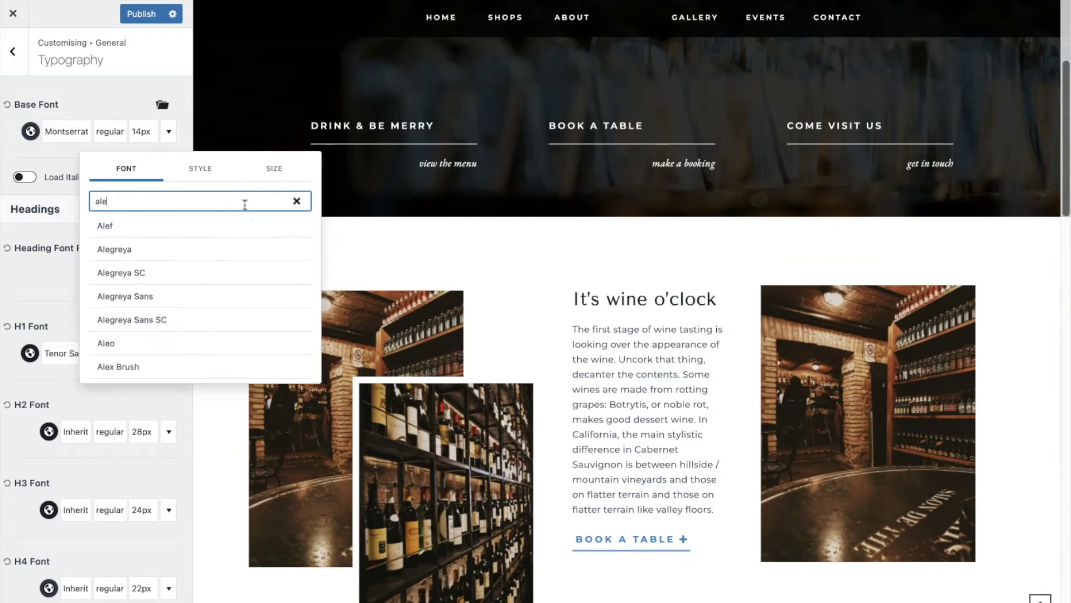
{"action": "left_click", "coordinate": [252, 227]}
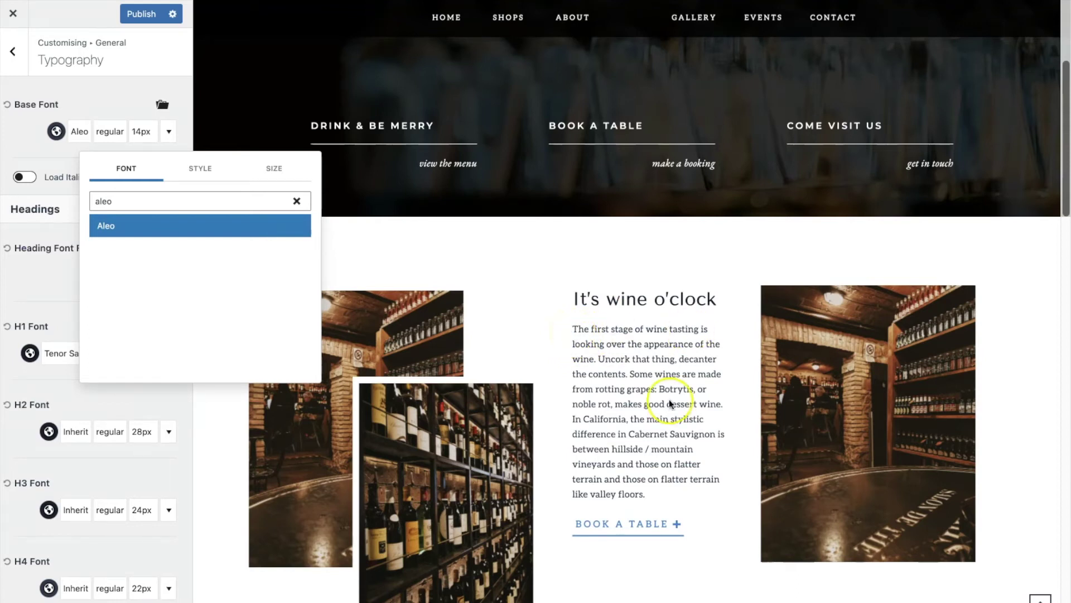
- Try Dosis as the base font, and switch the base font back to Aleo
{"action": "left_click_drag", "start_coordinate": [118, 202], "coordinate": [91, 197]}
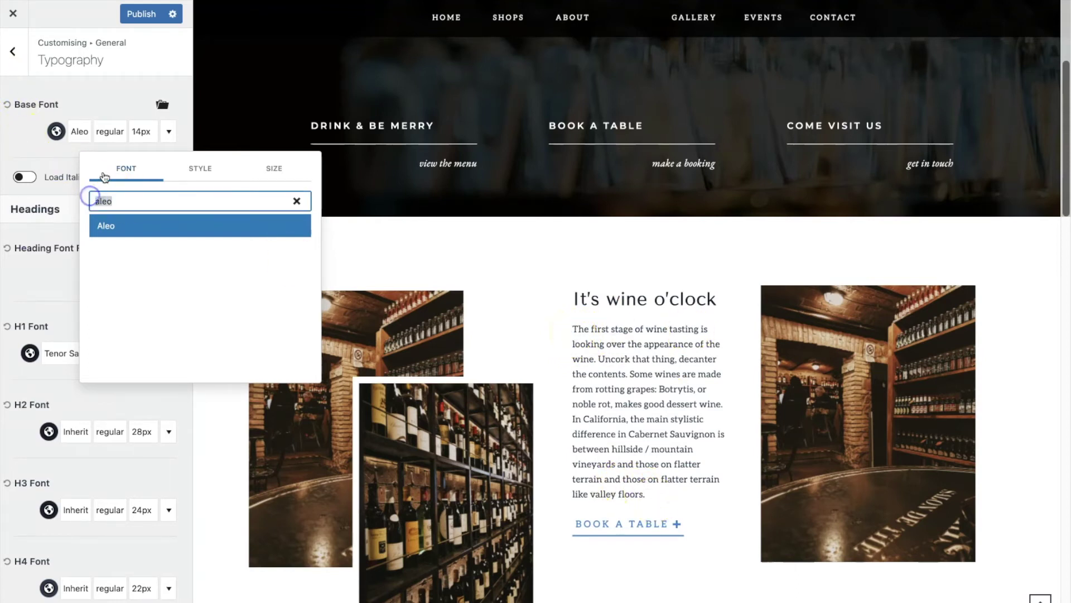
{"action": "type", "text": "dosis"}
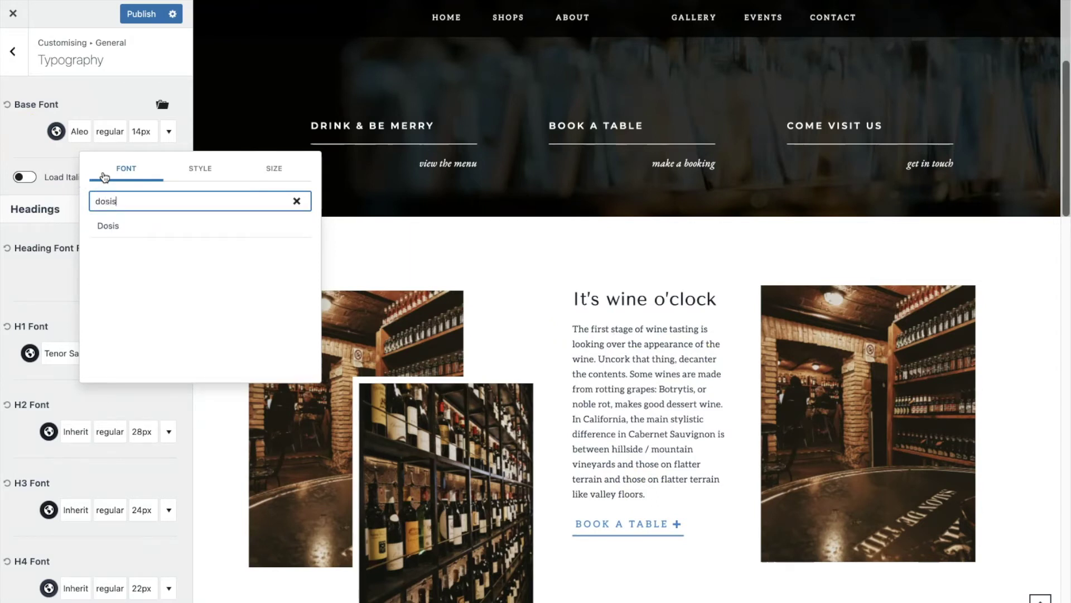
{"action": "left_click", "coordinate": [126, 225]}
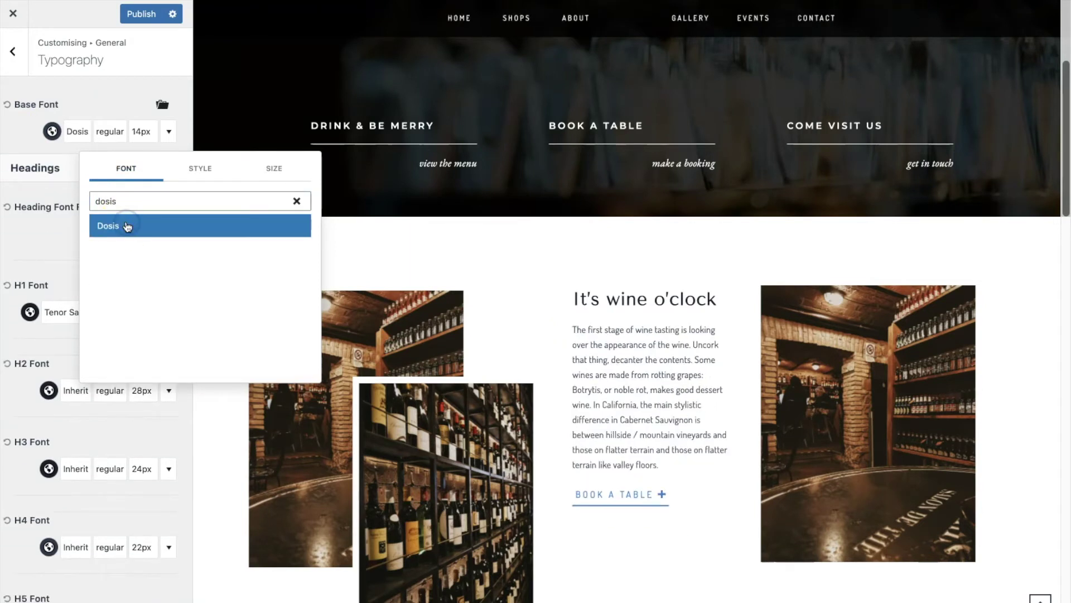
{"action": "left_click_drag", "start_coordinate": [119, 201], "coordinate": [90, 197]}
{"action": "type", "text": "a"}
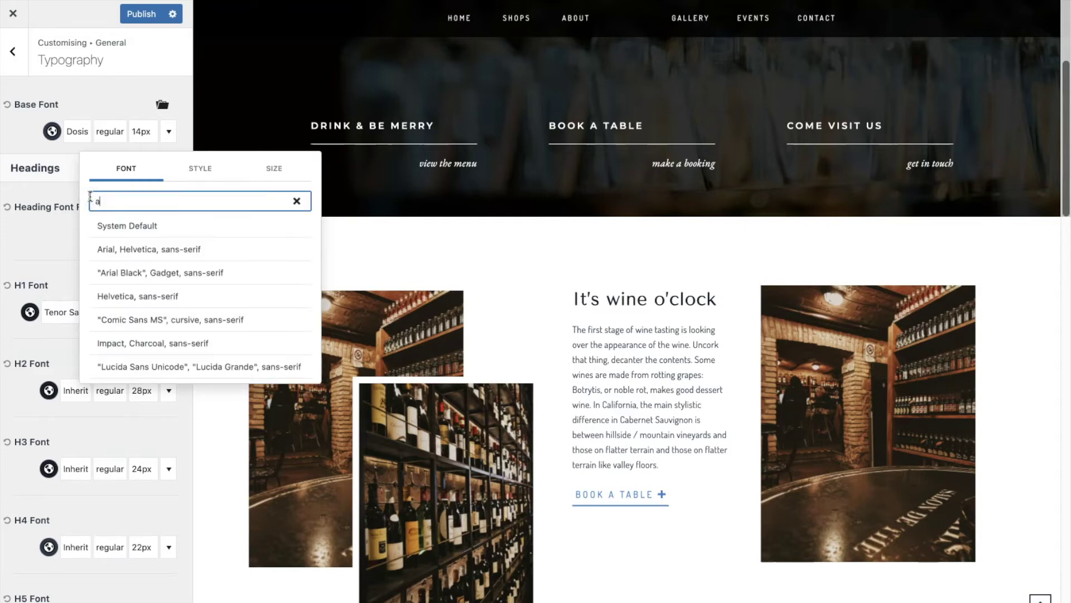
{"action": "type", "text": "alep"}
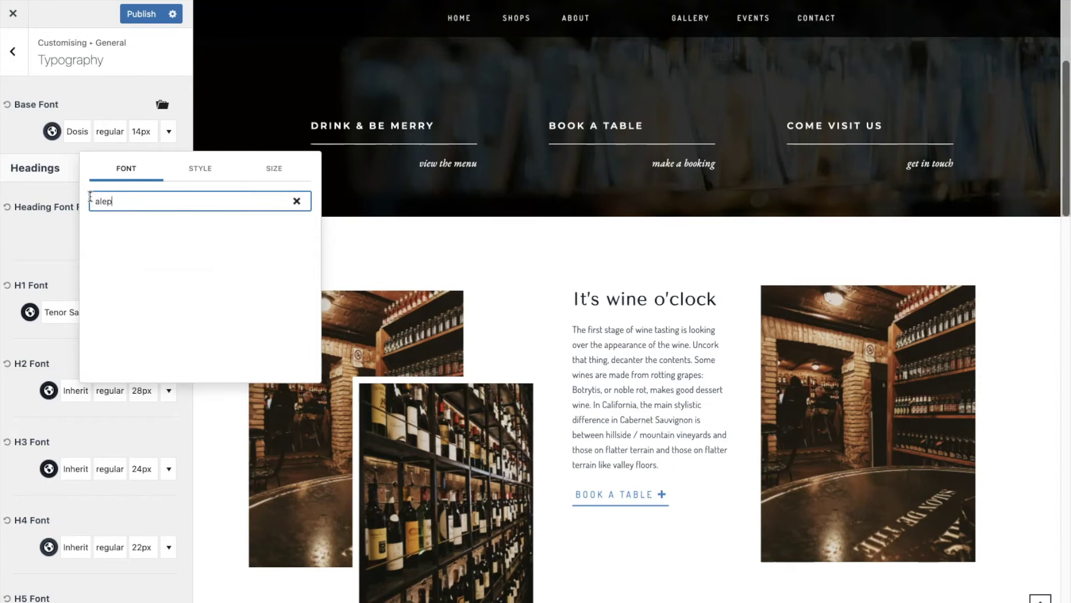
{"action": "key", "text": "BackSpace"}
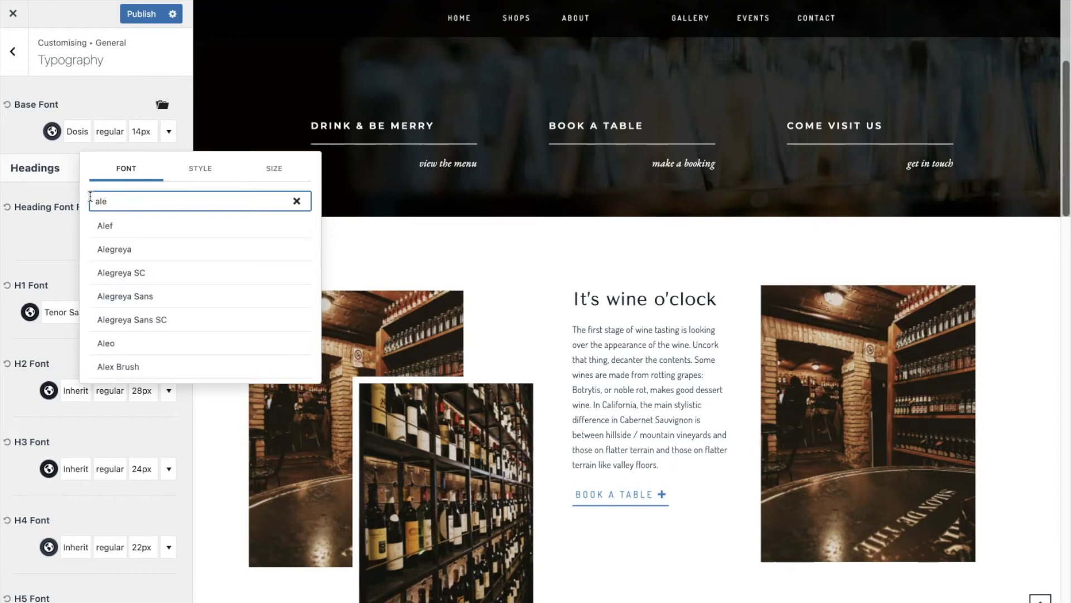
{"action": "type", "text": "o"}
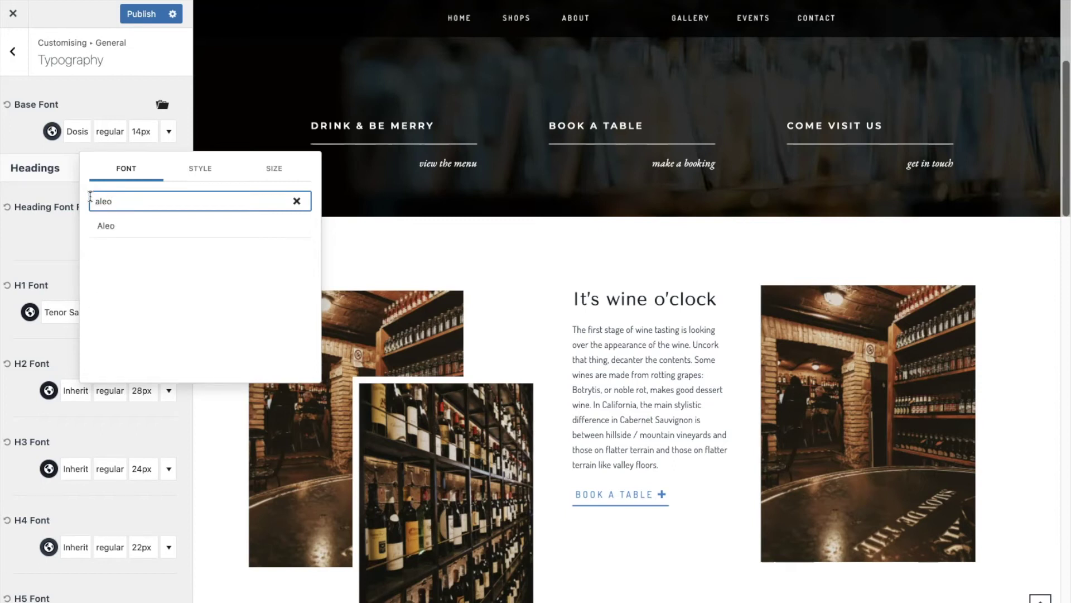
{"action": "left_click", "coordinate": [128, 228]}
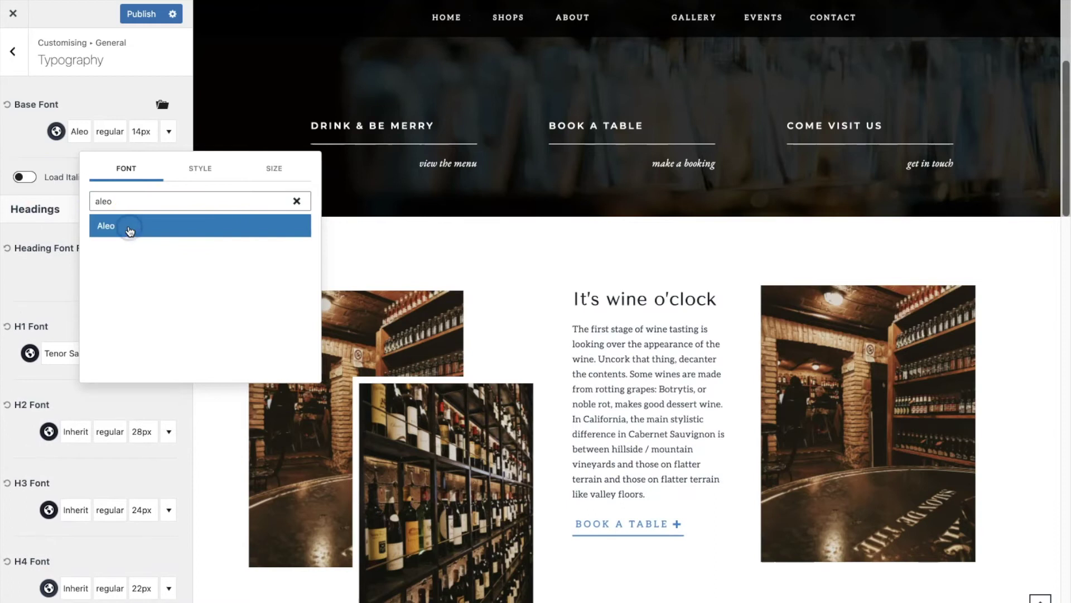
- Set both the heading font family and the H1 font to Dosis
{"action": "left_click", "coordinate": [119, 270]}
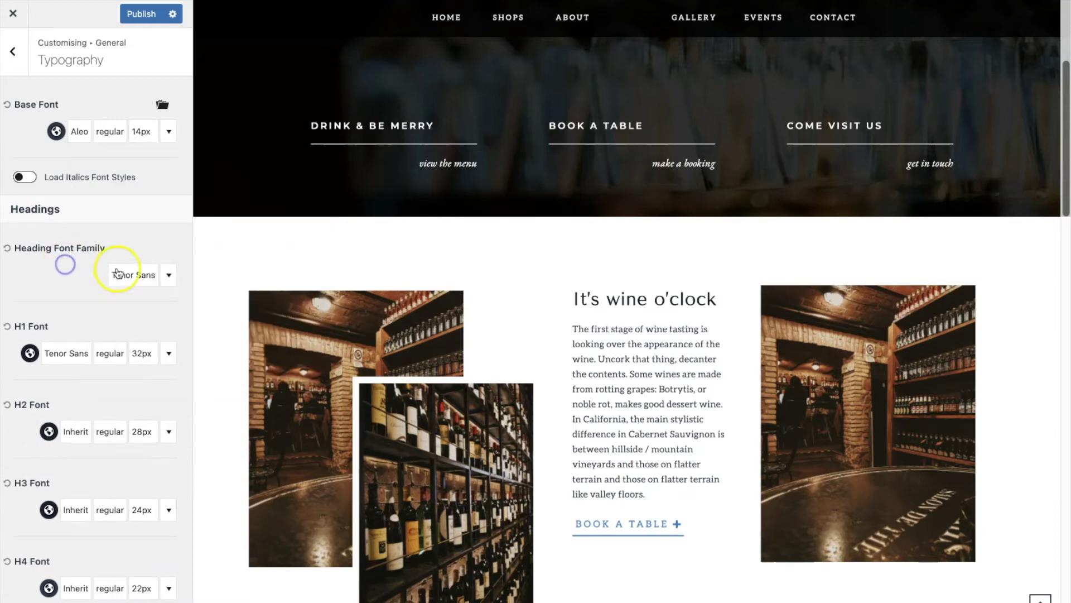
{"action": "left_click", "coordinate": [122, 274]}
{"action": "type", "text": "dosis"}
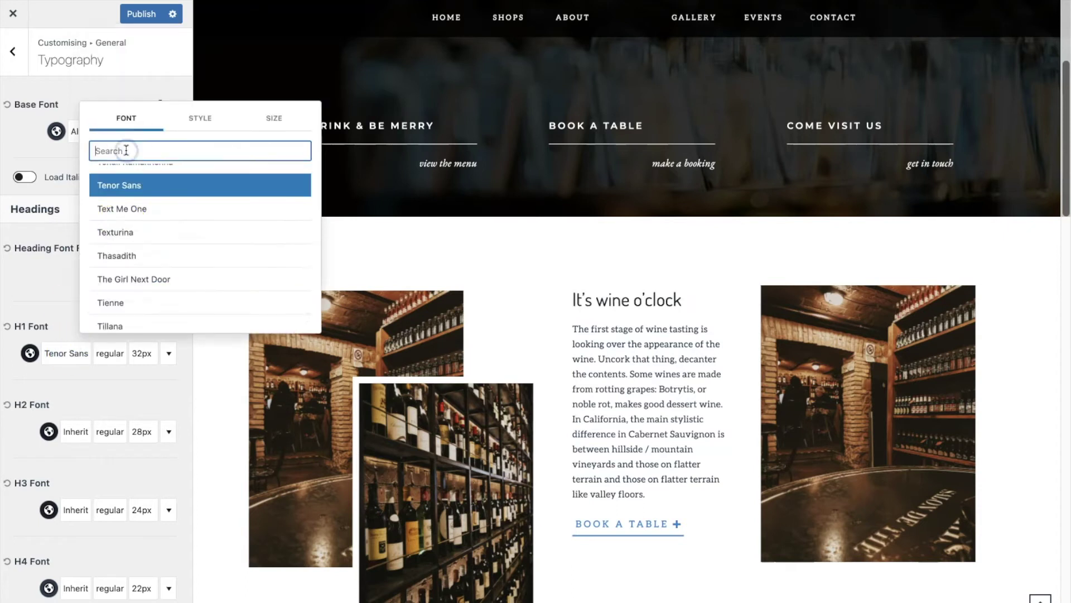
{"action": "type", "text": "dosis"}
{"action": "left_click", "coordinate": [490, 302]}
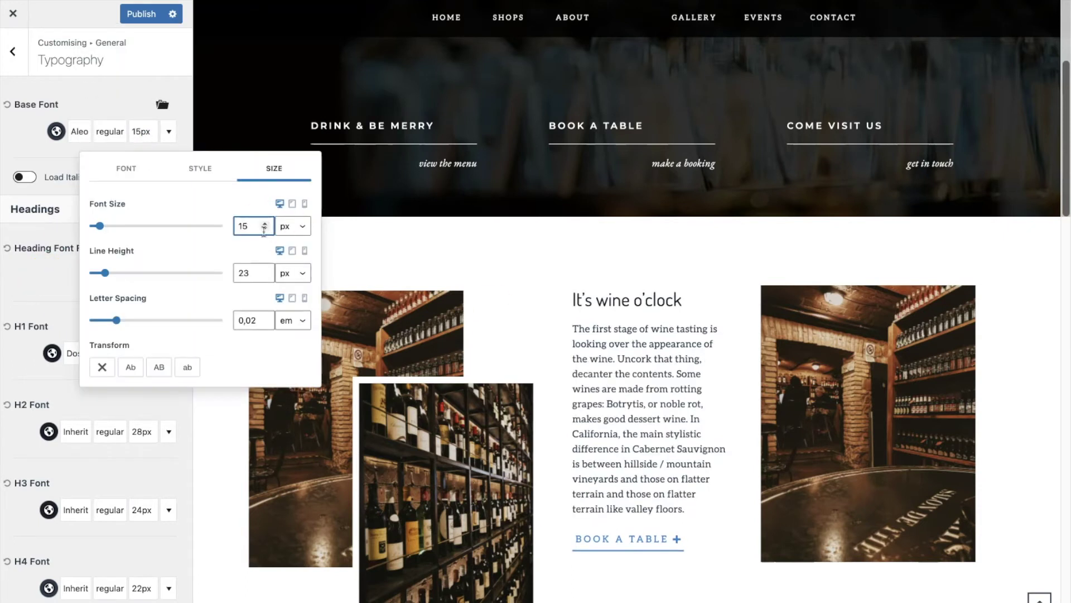
- Set the base font size to 14 px, increase its line height, and set the H2 font size to 30 px
{"action": "left_click", "coordinate": [265, 228]}
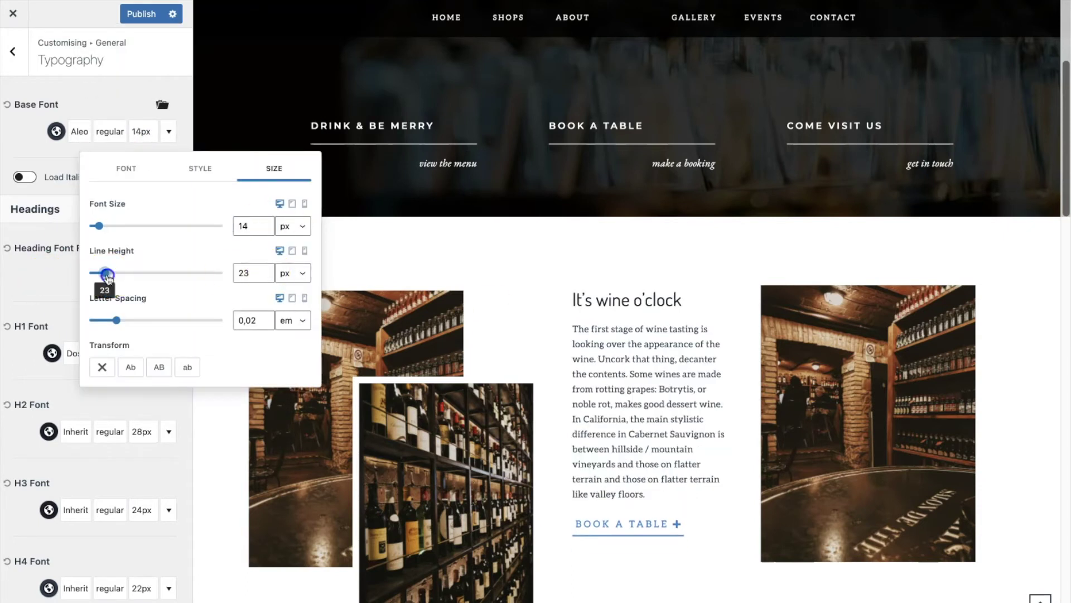
{"action": "left_click", "coordinate": [147, 438]}
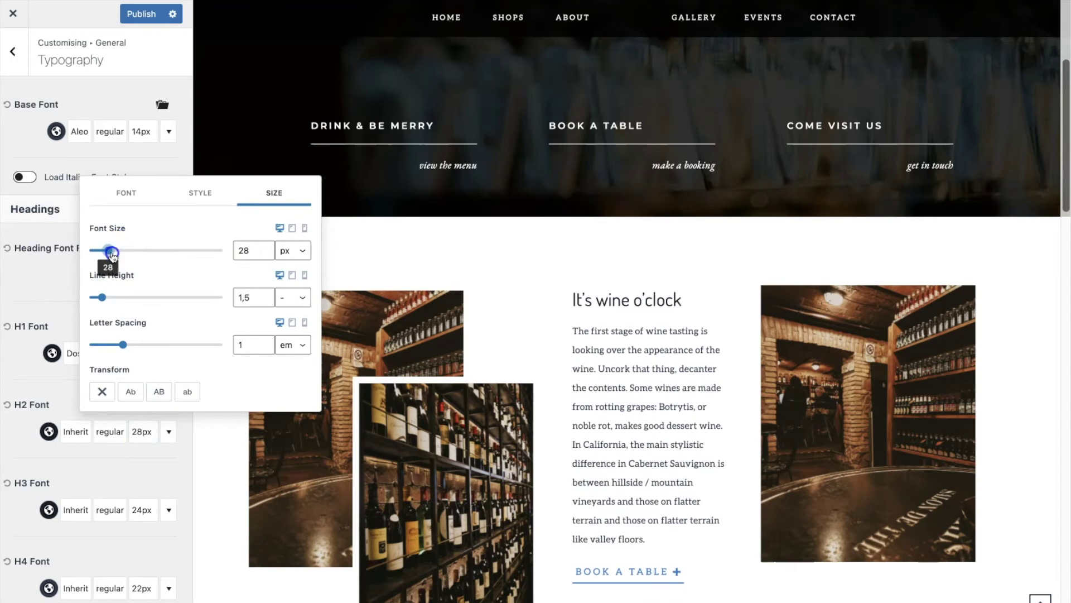
{"action": "left_click_drag", "start_coordinate": [105, 246], "coordinate": [108, 246]}
{"action": "left_click", "coordinate": [31, 306]}
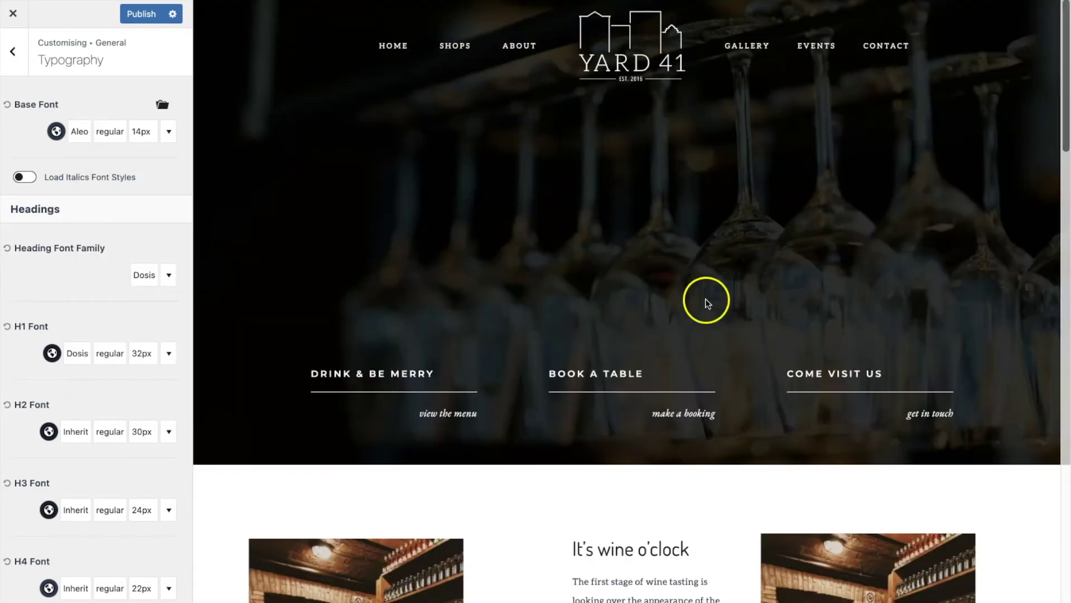
{"action": "scroll", "coordinate": [706, 304], "scroll_direction": "down", "scroll_amount": 3}
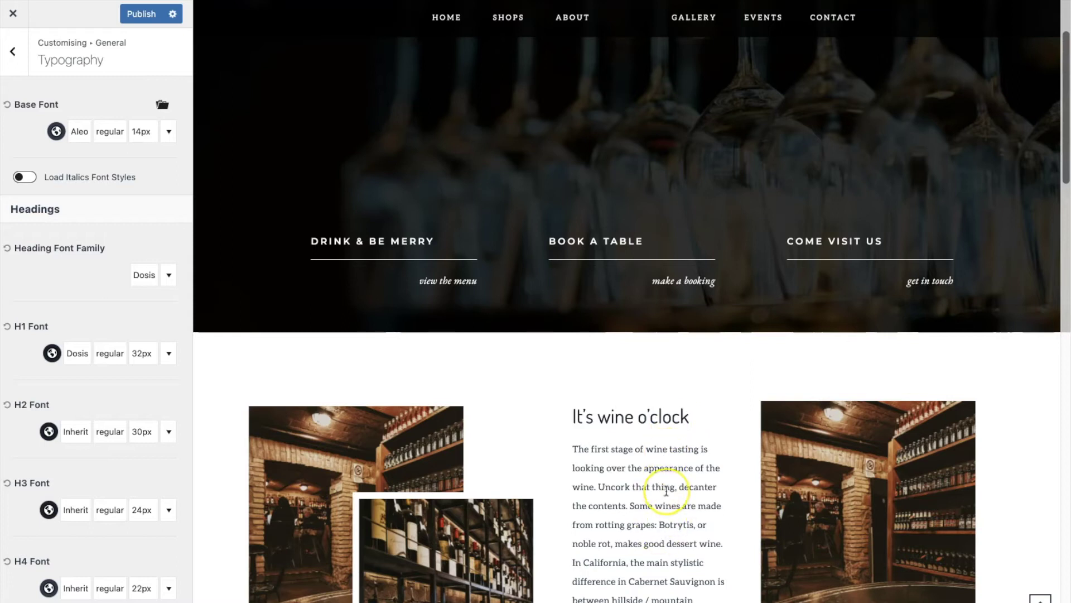
{"action": "scroll", "coordinate": [666, 490], "scroll_direction": "up", "scroll_amount": 3}
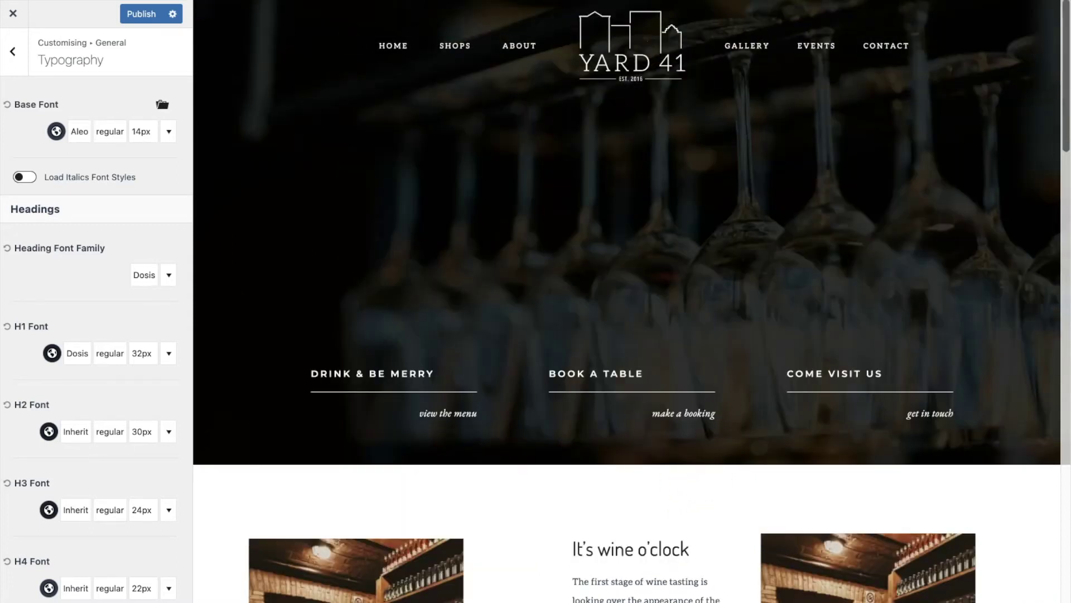
- Set the letter spacing of the primary navigation font to 0.36 em in the header
{"action": "mouse_move", "coordinate": [383, 47]}
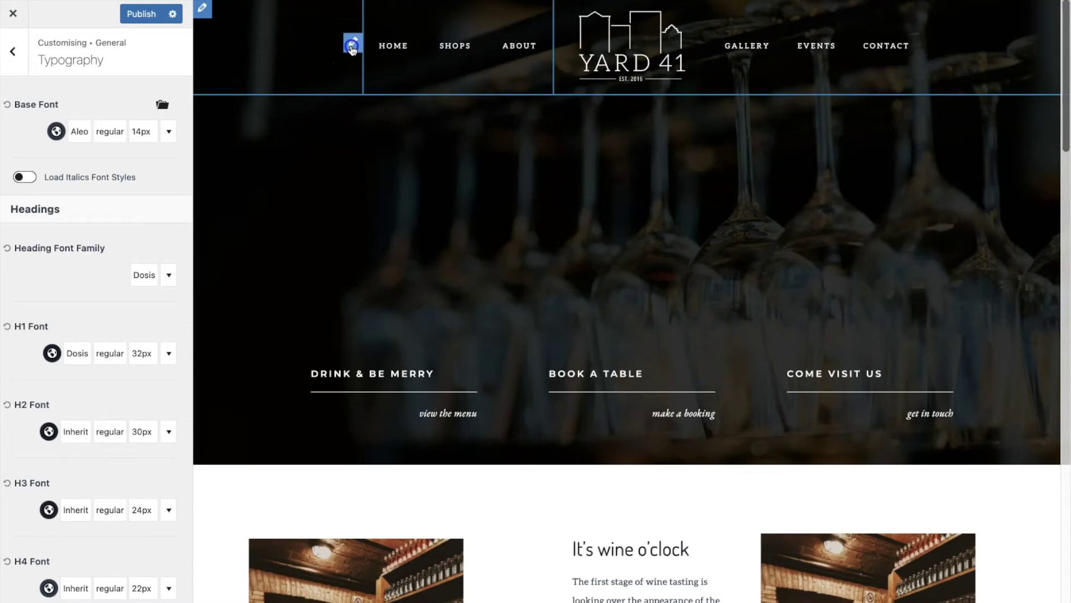
{"action": "left_click", "coordinate": [352, 46]}
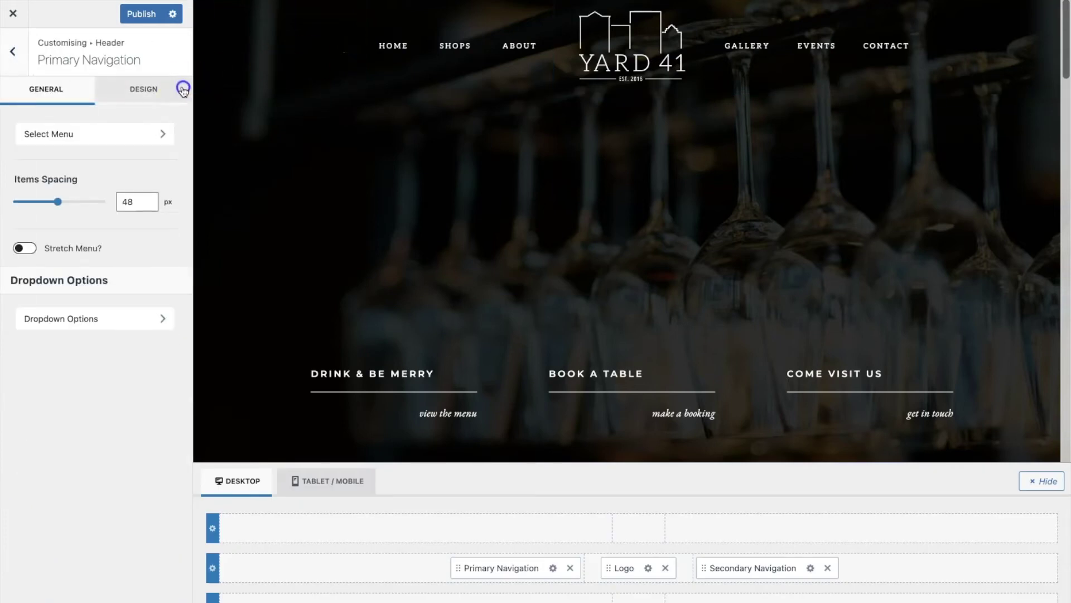
{"action": "left_click", "coordinate": [183, 89]}
{"action": "scroll", "coordinate": [115, 345], "scroll_direction": "down", "scroll_amount": 1}
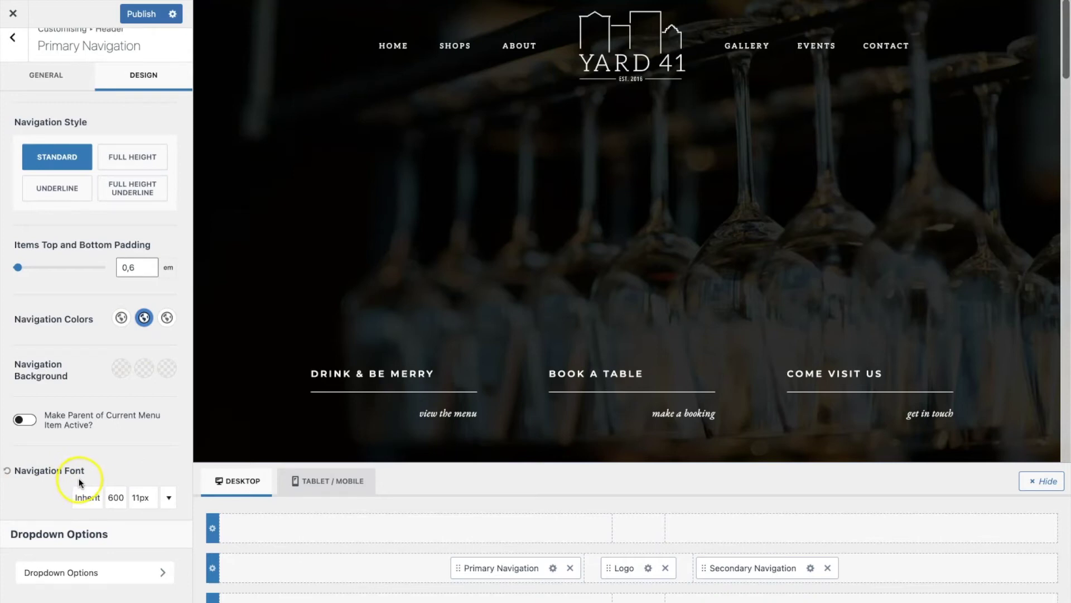
{"action": "left_click", "coordinate": [139, 497]}
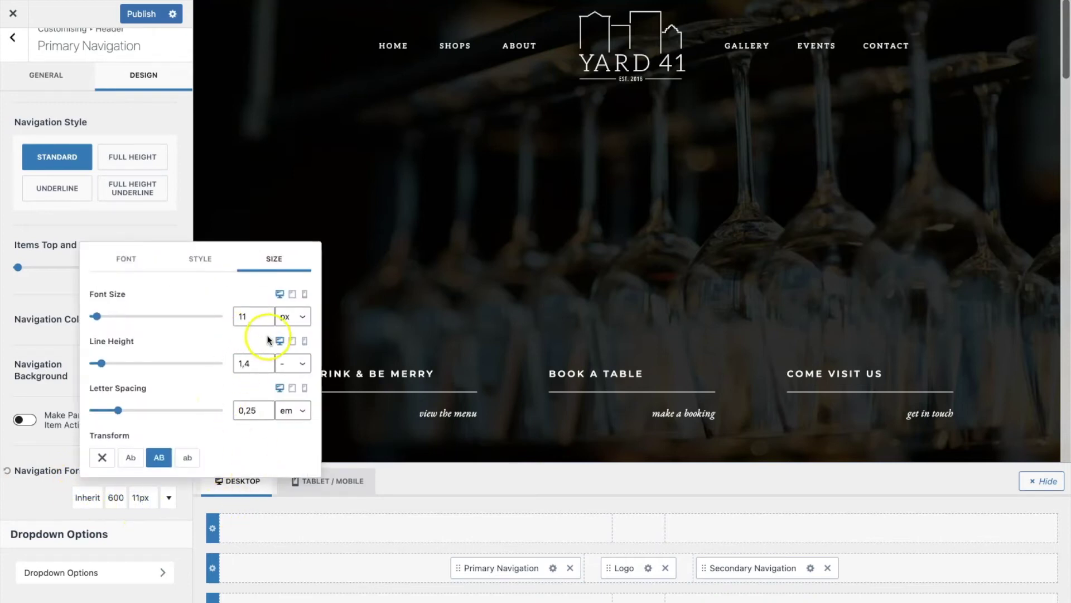
{"action": "left_click", "coordinate": [265, 407]}
{"action": "left_click", "coordinate": [265, 408]}
{"action": "left_click", "coordinate": [265, 408]}
{"action": "left_click", "coordinate": [265, 408]}
{"action": "left_click", "coordinate": [266, 408]}
{"action": "left_click", "coordinate": [266, 407]}
{"action": "left_click", "coordinate": [266, 408]}
{"action": "left_click", "coordinate": [265, 408]}
{"action": "left_click", "coordinate": [265, 408]}
{"action": "left_click", "coordinate": [265, 408]}
{"action": "left_click", "coordinate": [265, 408]}
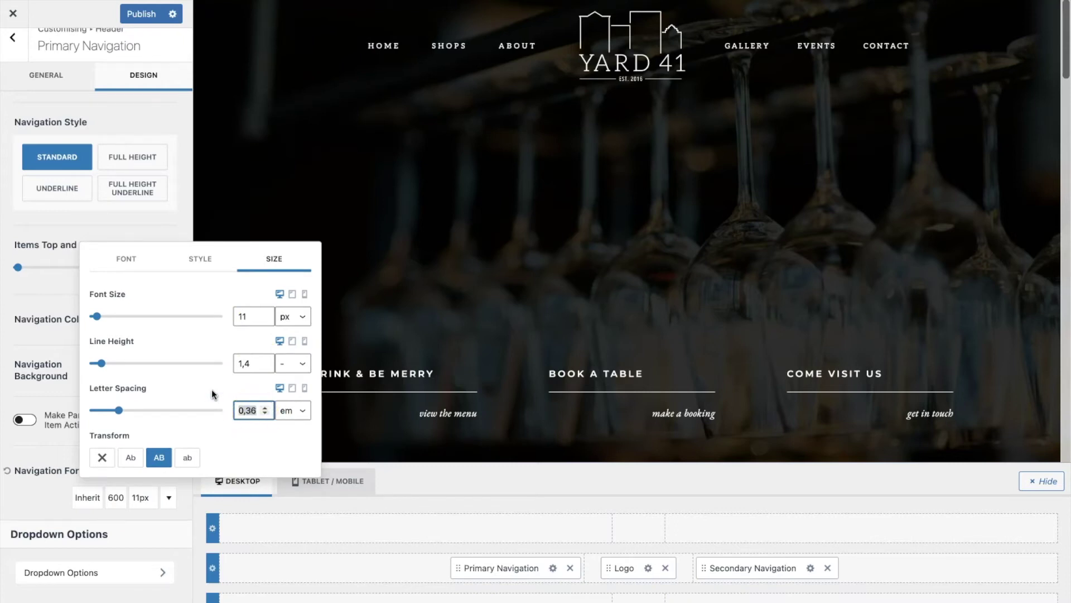
- Increase the letter spacing of the secondary navigation font to match the primary navigation
{"action": "left_click", "coordinate": [744, 47]}
{"action": "left_click", "coordinate": [149, 503]}
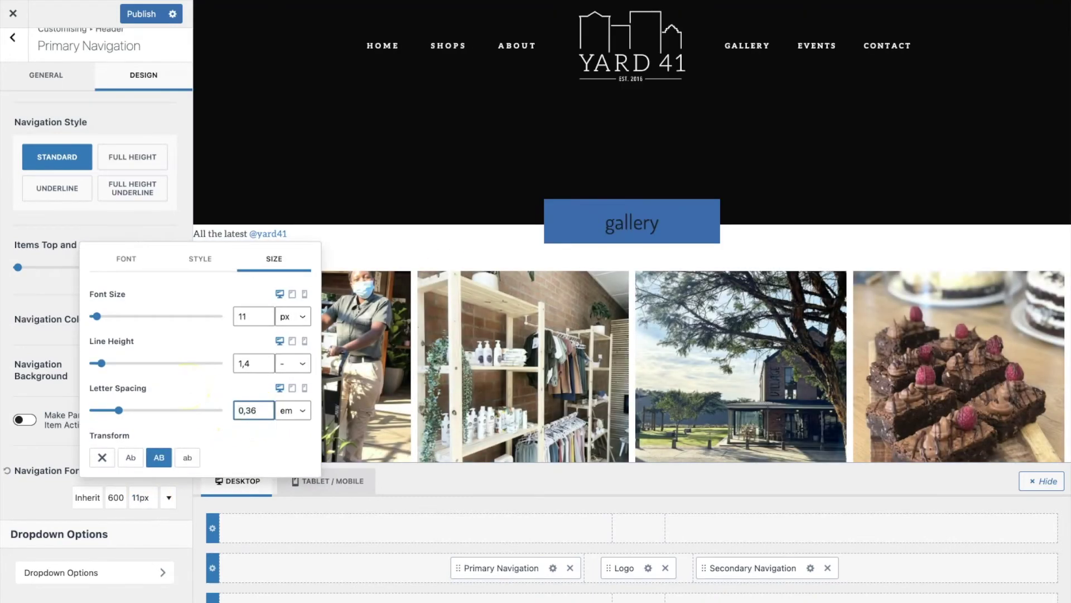
{"action": "left_click", "coordinate": [203, 8]}
{"action": "left_click", "coordinate": [146, 90]}
{"action": "left_click", "coordinate": [146, 509]}
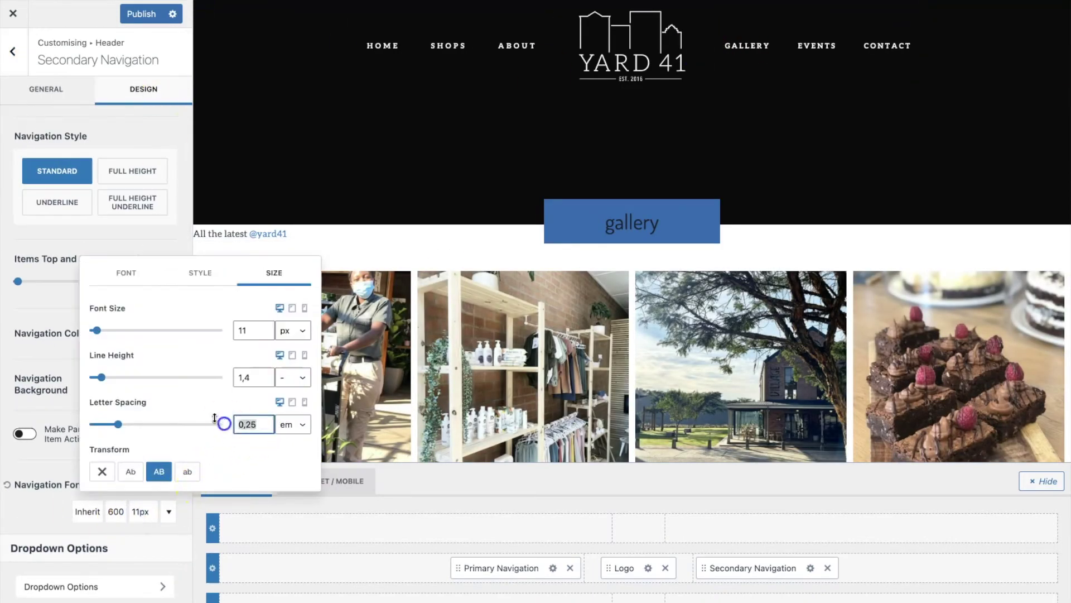
{"action": "key", "text": "Up"}
{"action": "left_click", "coordinate": [166, 244]}
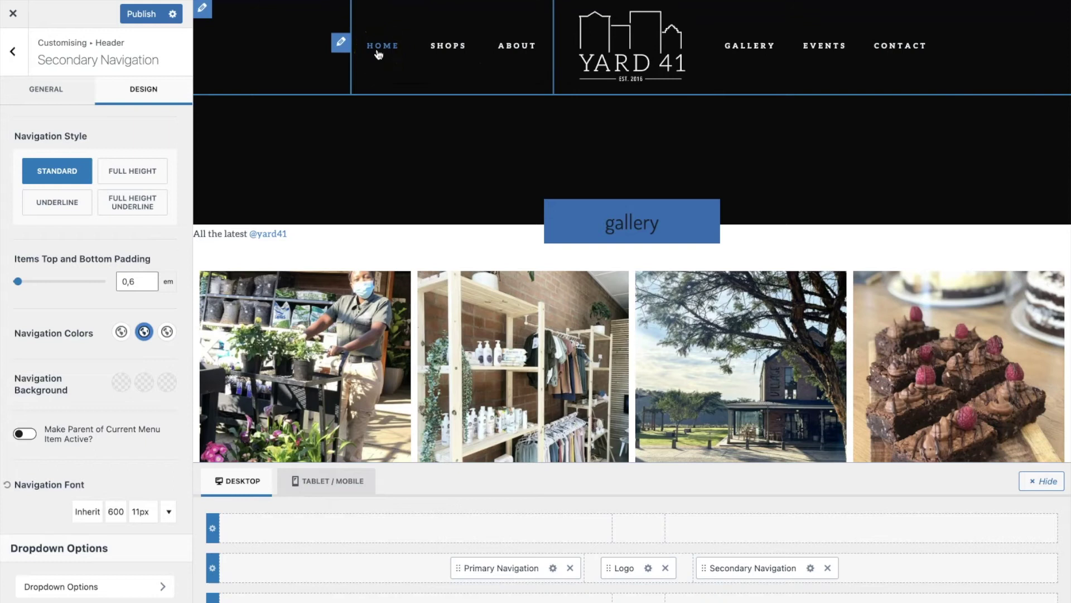
- Choose the Yard-41-Linear-White.svg image as the stuck header logo in the sticky header settings
{"action": "left_click", "coordinate": [376, 127]}
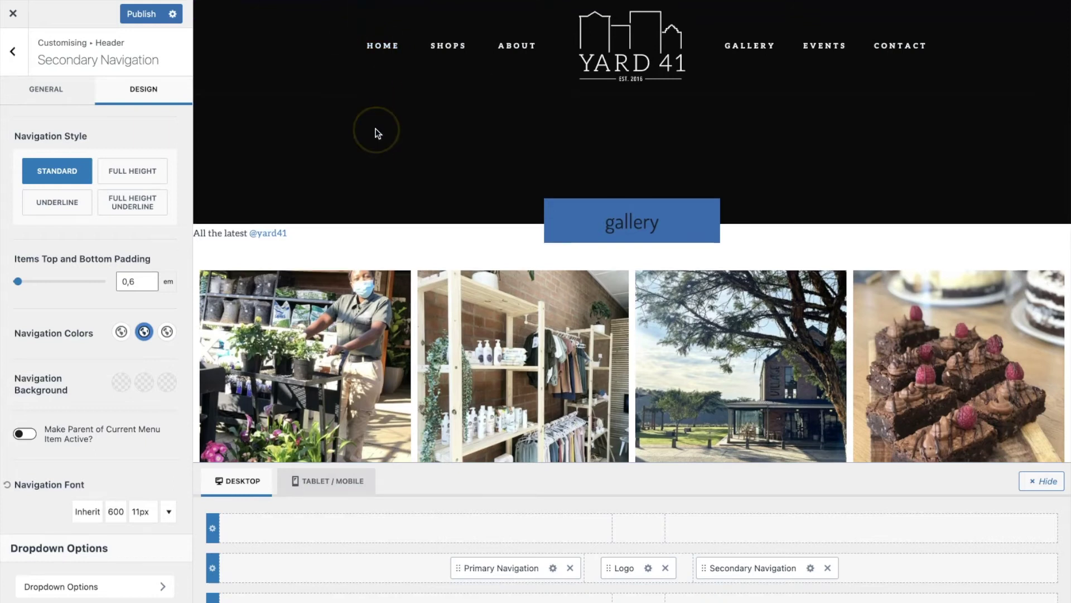
{"action": "scroll", "coordinate": [376, 129], "scroll_direction": "down", "scroll_amount": 2}
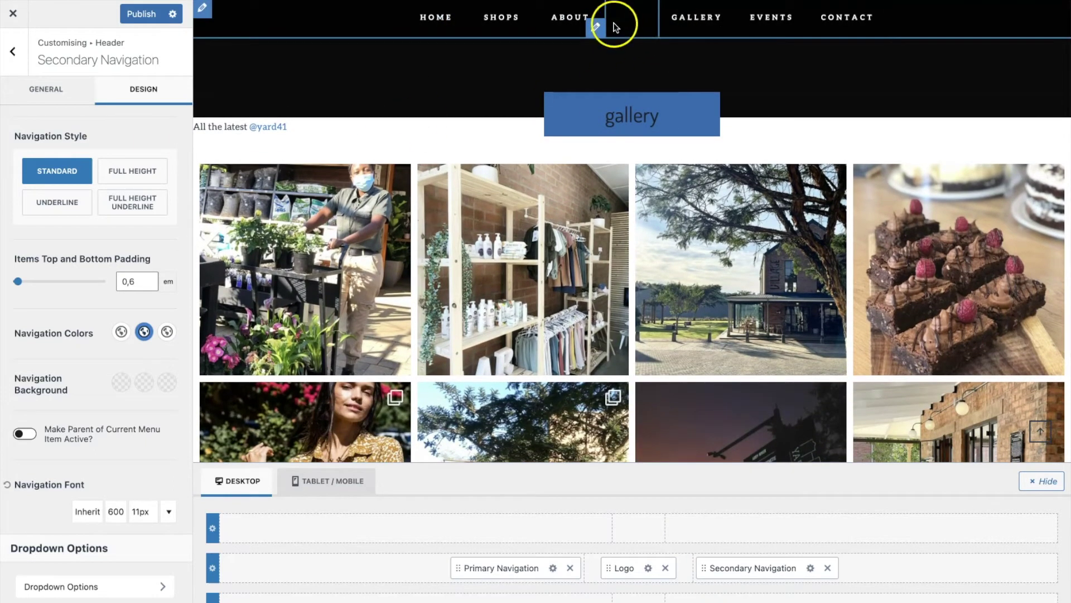
{"action": "left_click", "coordinate": [596, 28]}
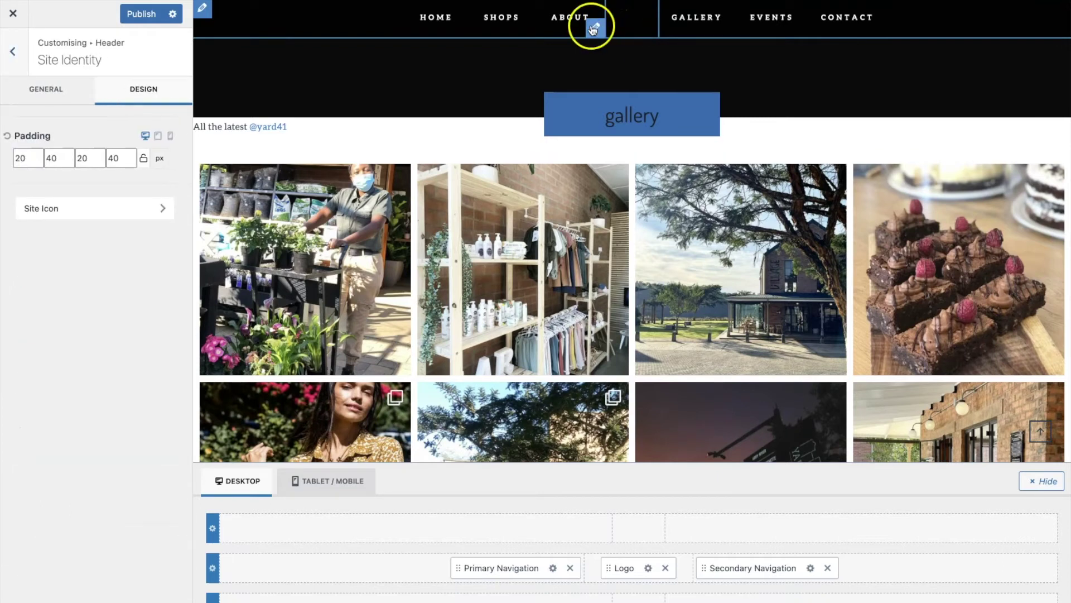
{"action": "left_click", "coordinate": [202, 8]}
{"action": "left_click", "coordinate": [6, 57]}
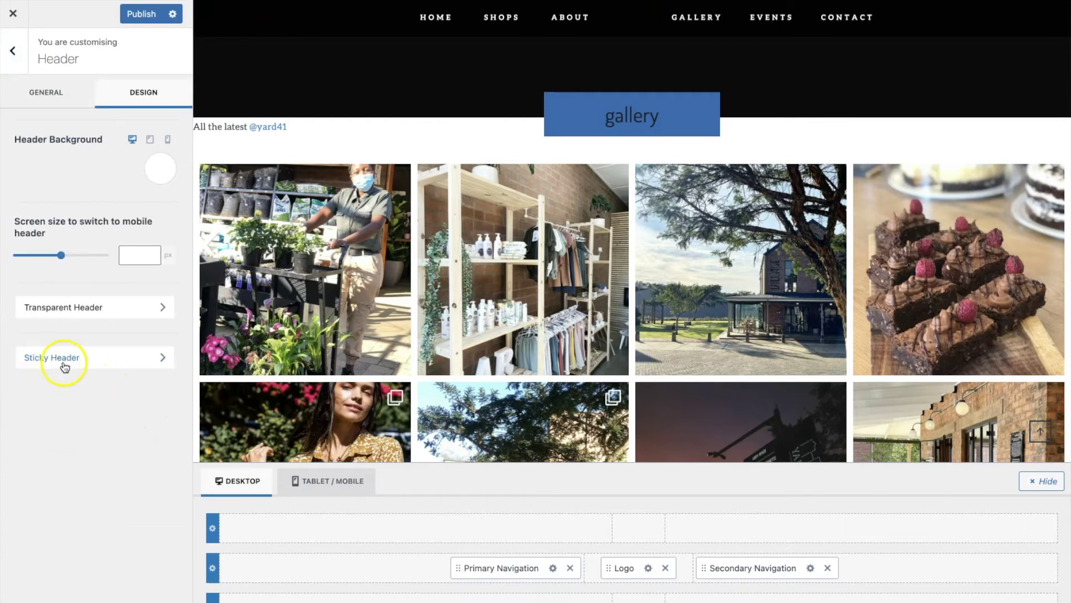
{"action": "left_click", "coordinate": [65, 366]}
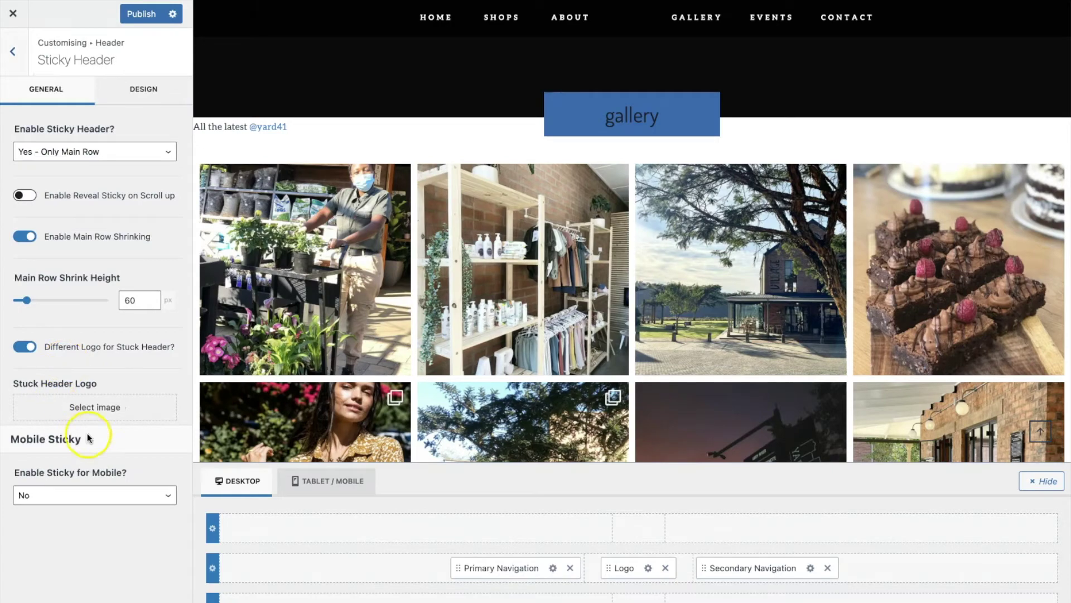
{"action": "left_click", "coordinate": [96, 409]}
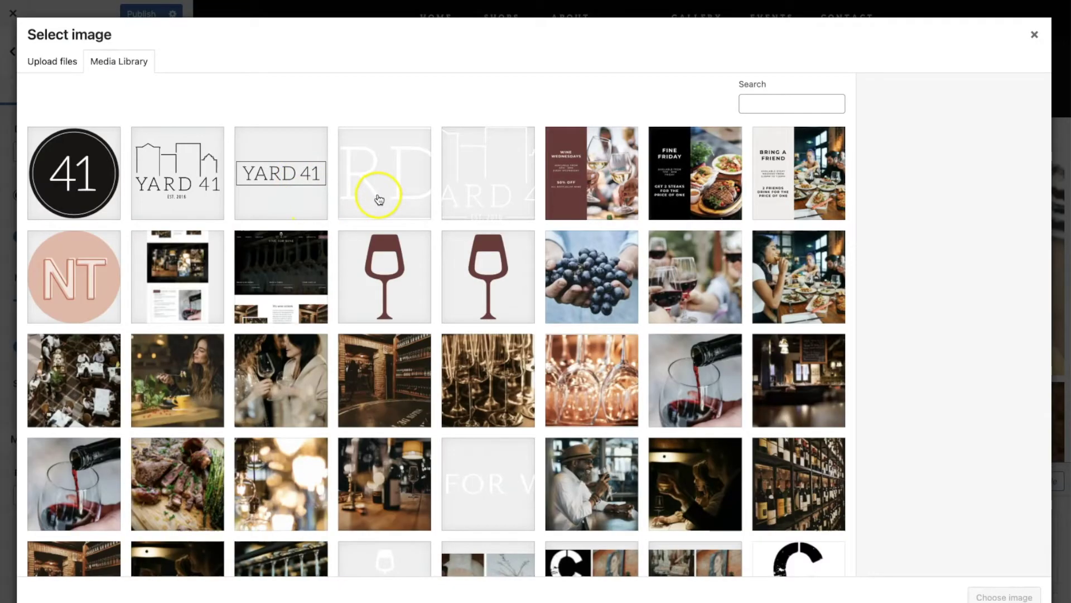
{"action": "left_click", "coordinate": [384, 201]}
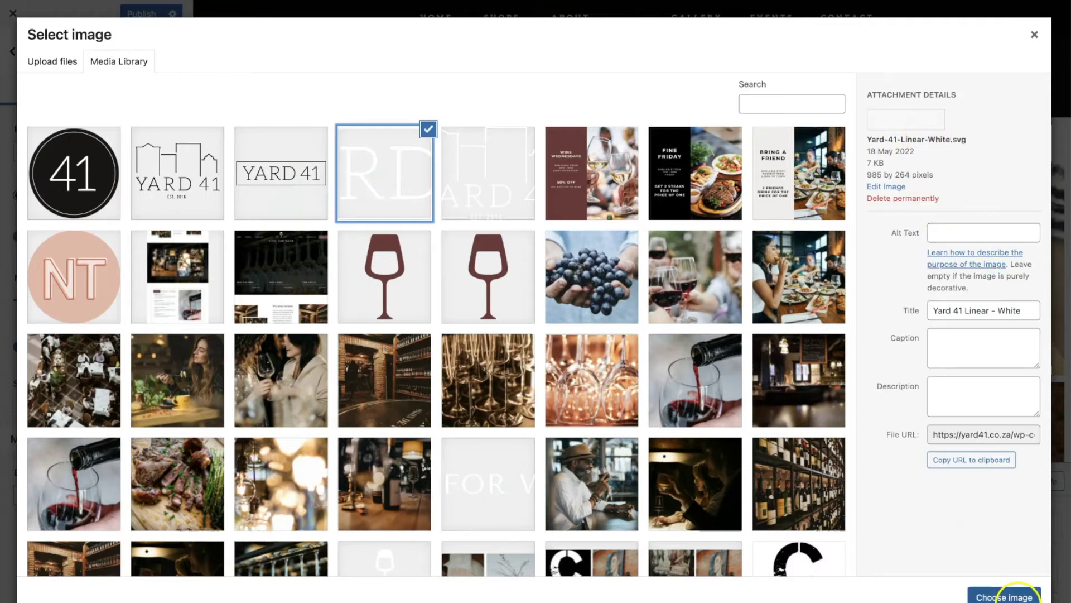
{"action": "left_click", "coordinate": [1020, 597]}
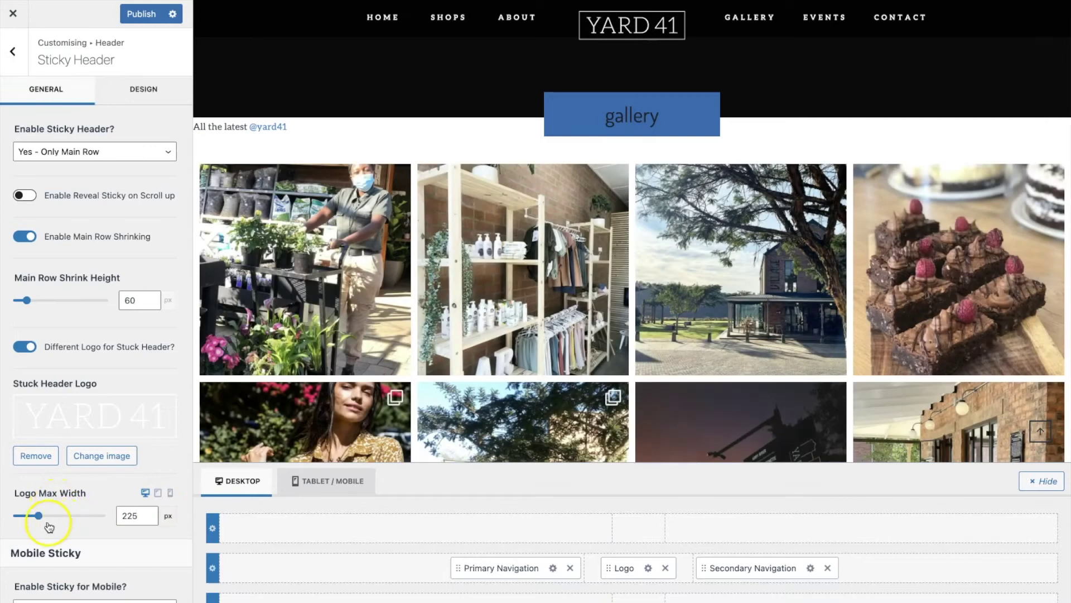
- Set the stuck logo's max width to 202 px and the main row shrink height to 73 px, and publish
{"action": "mouse_move", "coordinate": [39, 520]}
{"action": "left_mouse_down"}
{"action": "mouse_move", "coordinate": [58, 518]}
{"action": "mouse_move", "coordinate": [36, 518]}
{"action": "left_mouse_up"}
{"action": "left_click", "coordinate": [29, 303]}
{"action": "left_click_drag", "start_coordinate": [30, 305], "coordinate": [33, 304]}
{"action": "left_click", "coordinate": [141, 14]}
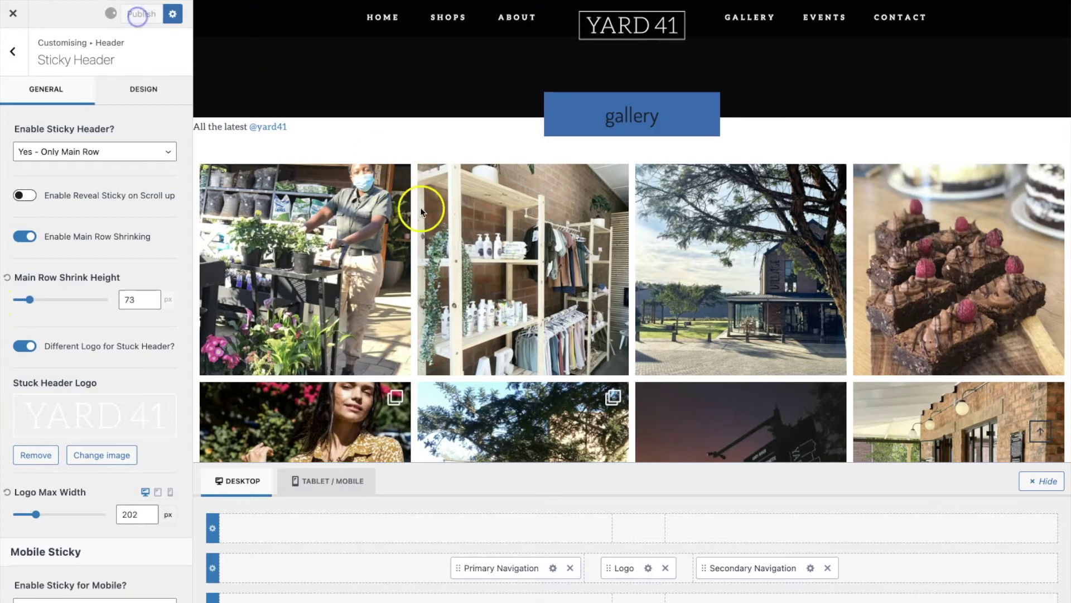
- Examine how the sticky header and its logo behave while moving through the page preview
{"action": "scroll", "coordinate": [446, 216], "scroll_direction": "down", "scroll_amount": 10}
{"action": "scroll", "coordinate": [446, 218], "scroll_direction": "up", "scroll_amount": 10}
{"action": "scroll", "coordinate": [446, 218], "scroll_direction": "up", "scroll_amount": 2}
{"action": "scroll", "coordinate": [447, 217], "scroll_direction": "down", "scroll_amount": 10}
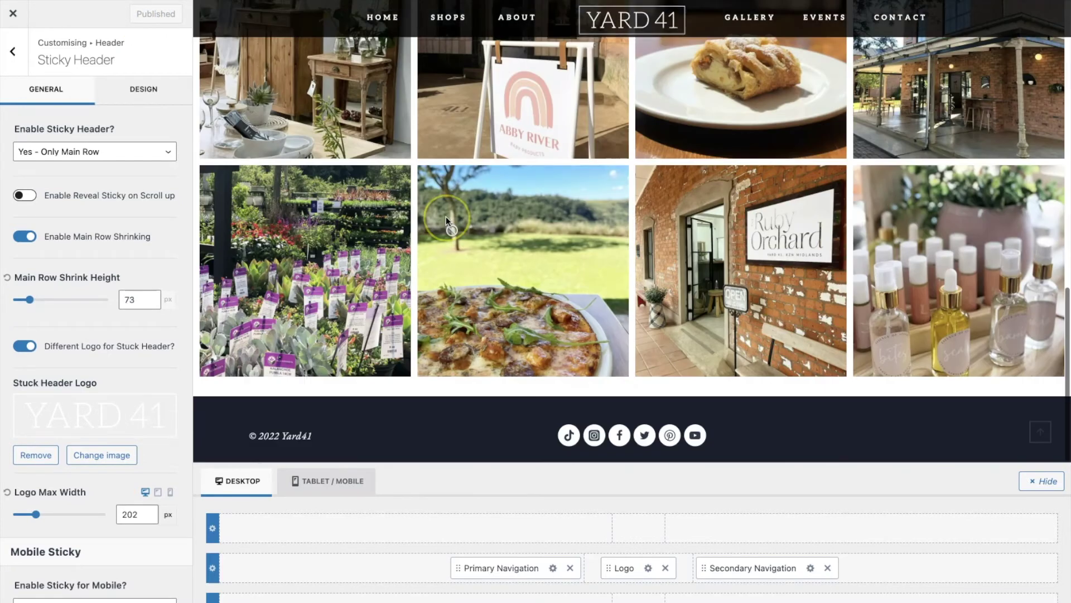
{"action": "scroll", "coordinate": [447, 216], "scroll_direction": "up", "scroll_amount": 10}
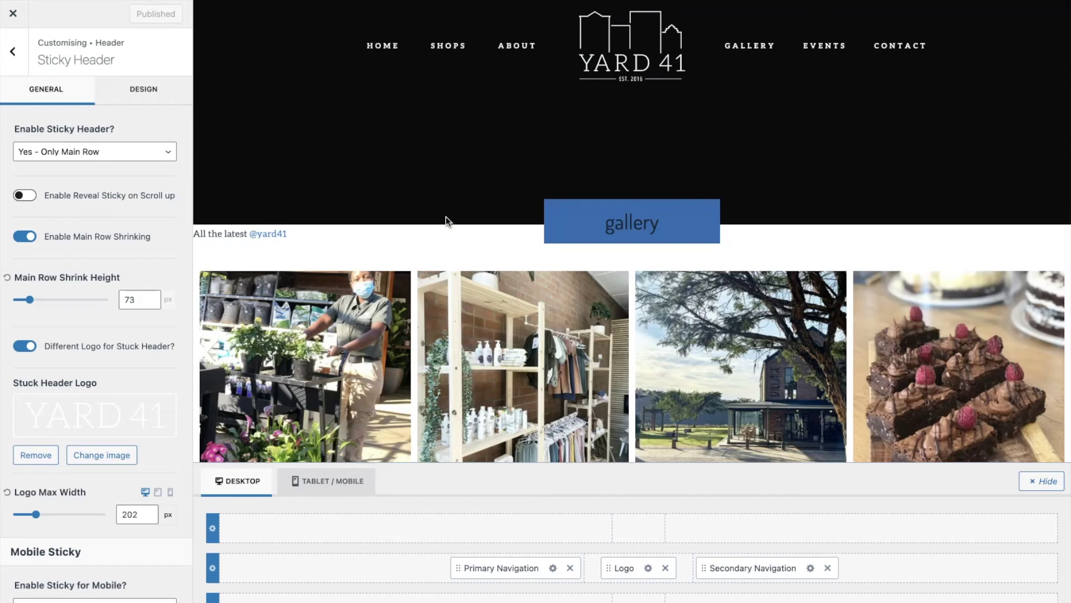
{"action": "scroll", "coordinate": [130, 244], "scroll_direction": "down", "scroll_amount": 1}
{"action": "scroll", "coordinate": [132, 244], "scroll_direction": "up", "scroll_amount": 1}
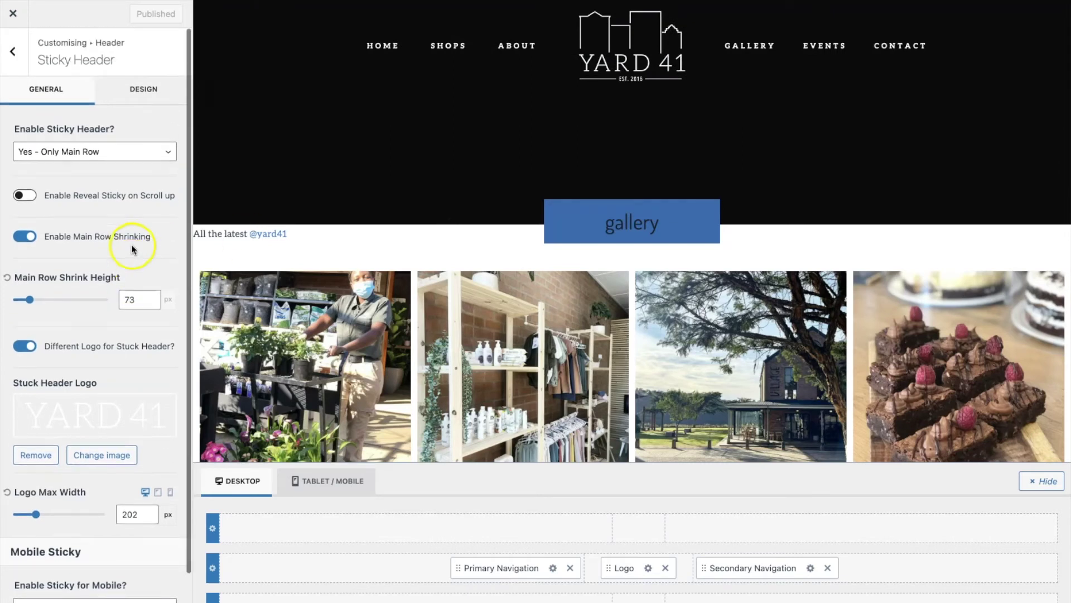
{"action": "scroll", "coordinate": [925, 282], "scroll_direction": "up", "scroll_amount": 5}
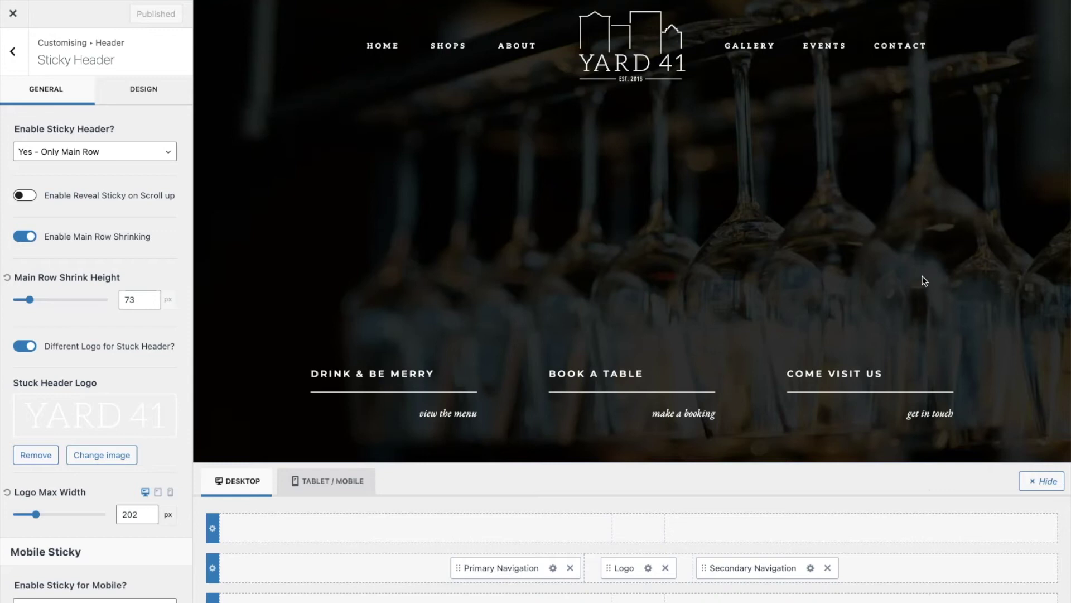
- Open the site's general color settings with the global palette
{"action": "left_click", "coordinate": [16, 71]}
{"action": "left_click", "coordinate": [15, 69]}
{"action": "left_click", "coordinate": [16, 69]}
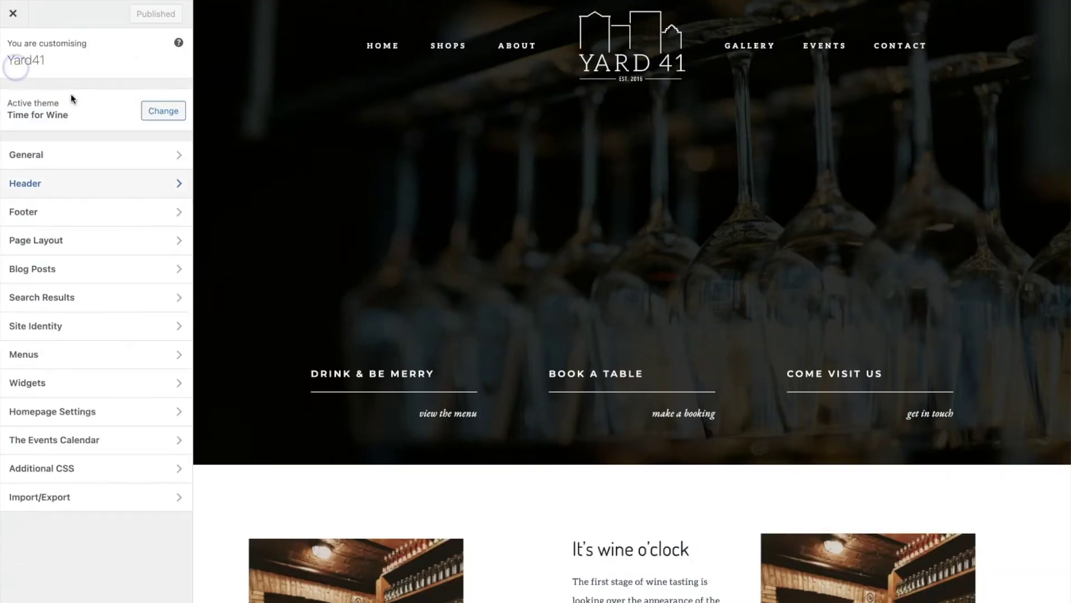
{"action": "left_click", "coordinate": [60, 155]}
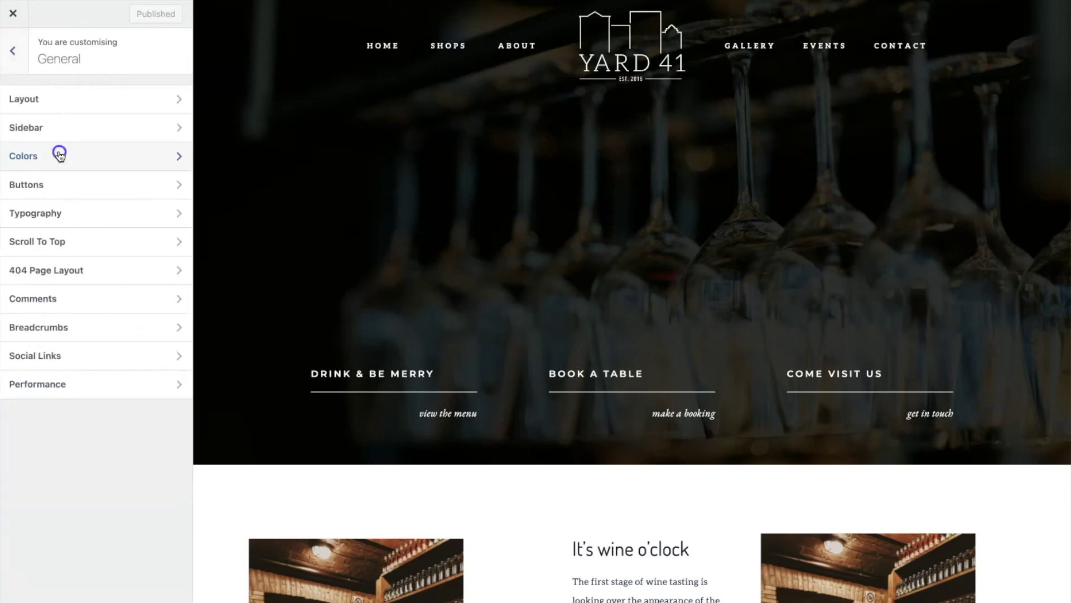
{"action": "left_click", "coordinate": [61, 155]}
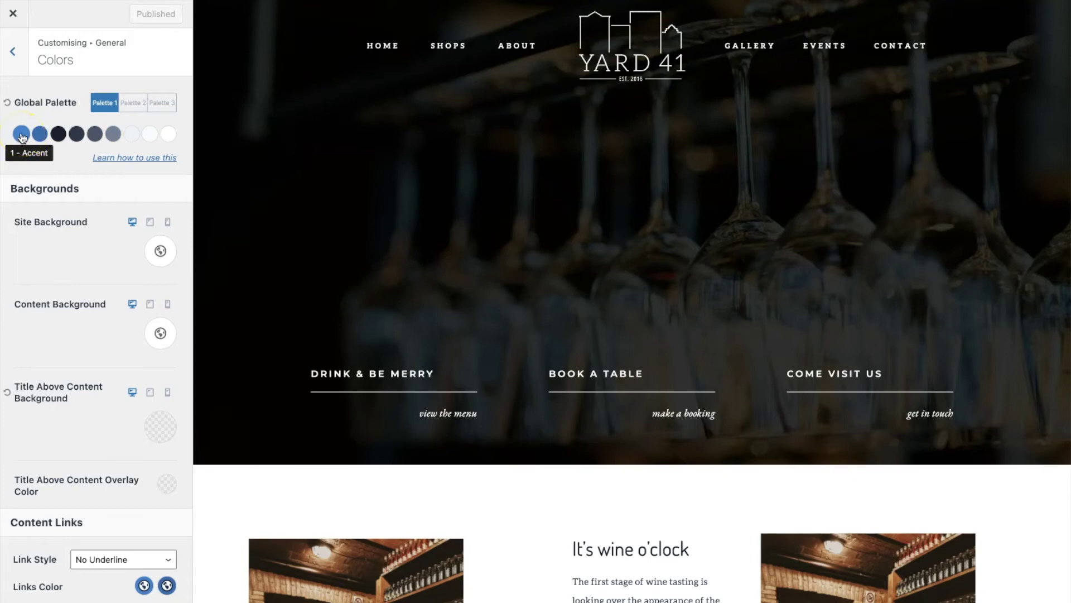
- Switch to Figma, copy the dark rectangle's fill hex 231F20, and return to the WordPress customizer
{"action": "key", "text": "super+Tab"}
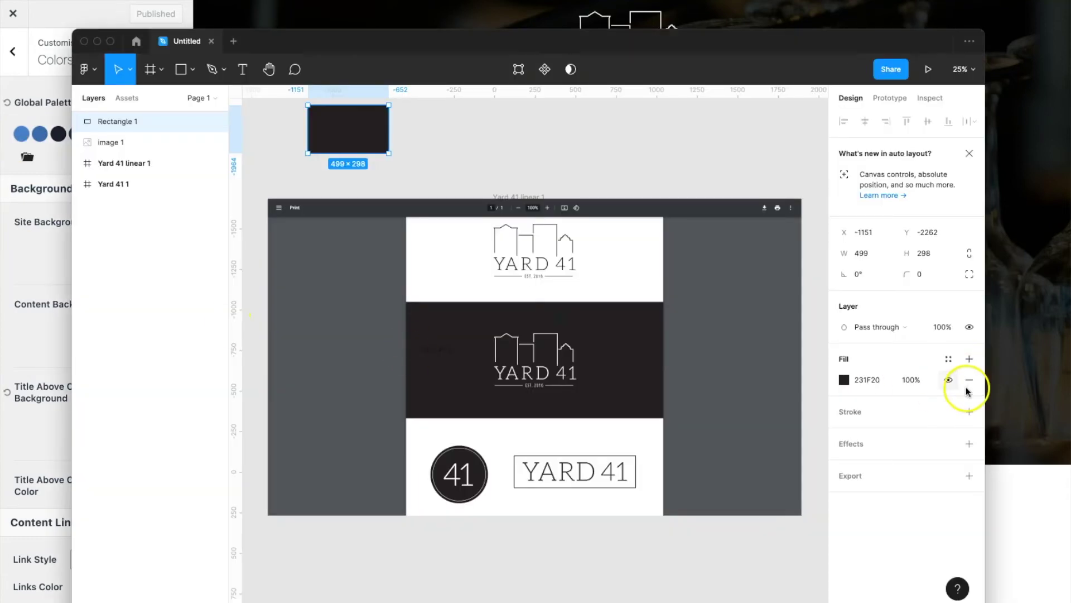
{"action": "left_click", "coordinate": [848, 379]}
{"action": "key", "text": "super+c"}
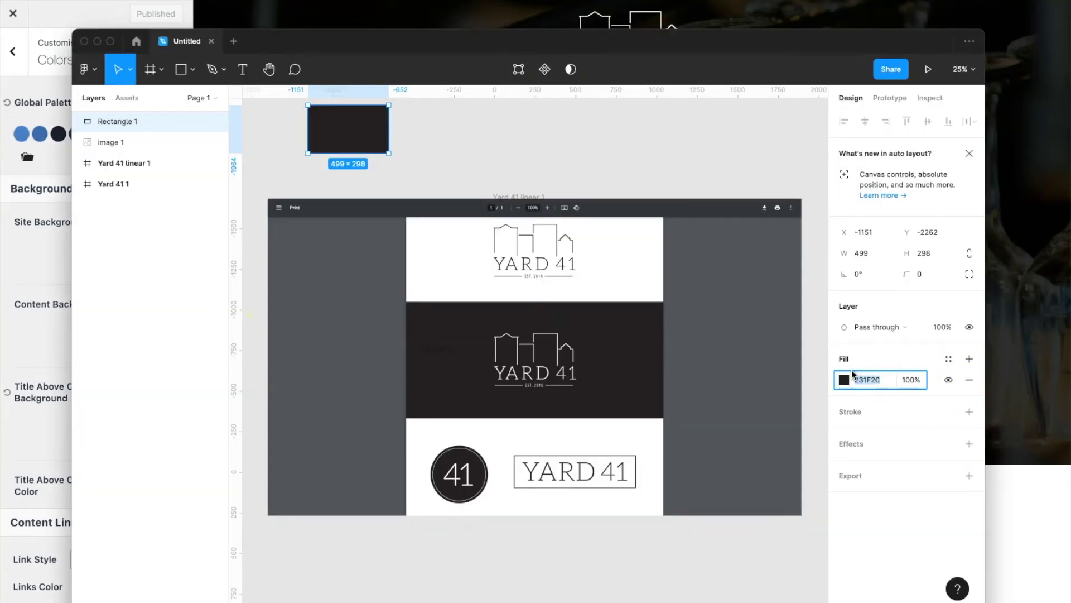
{"action": "key", "text": "super+Tab"}
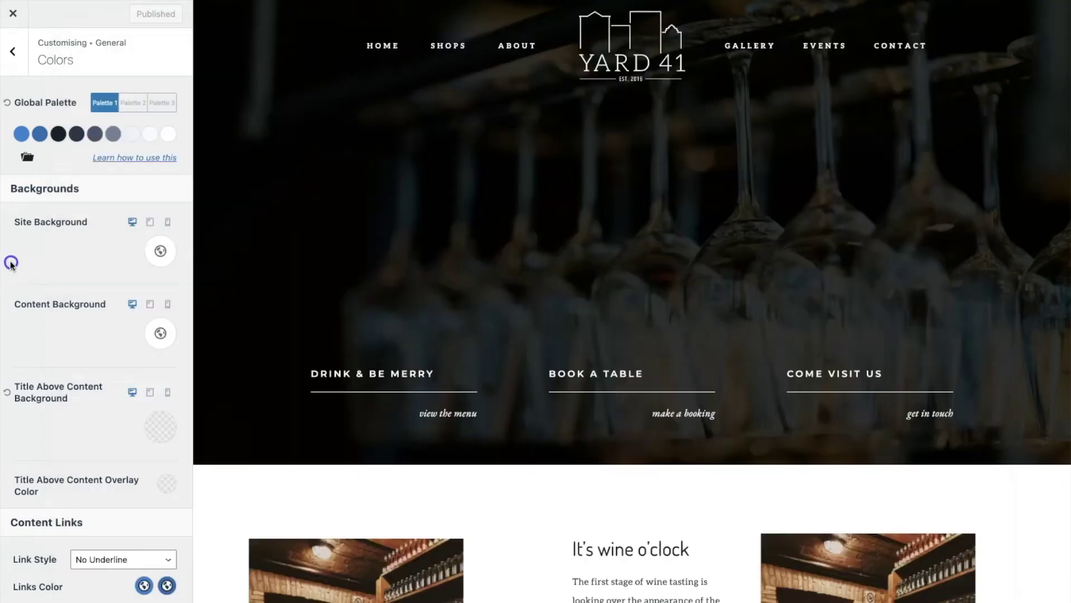
- Set the third and fourth colors of the global palette to 231F20
{"action": "left_click", "coordinate": [58, 134]}
{"action": "left_click_drag", "start_coordinate": [51, 307], "coordinate": [15, 304]}
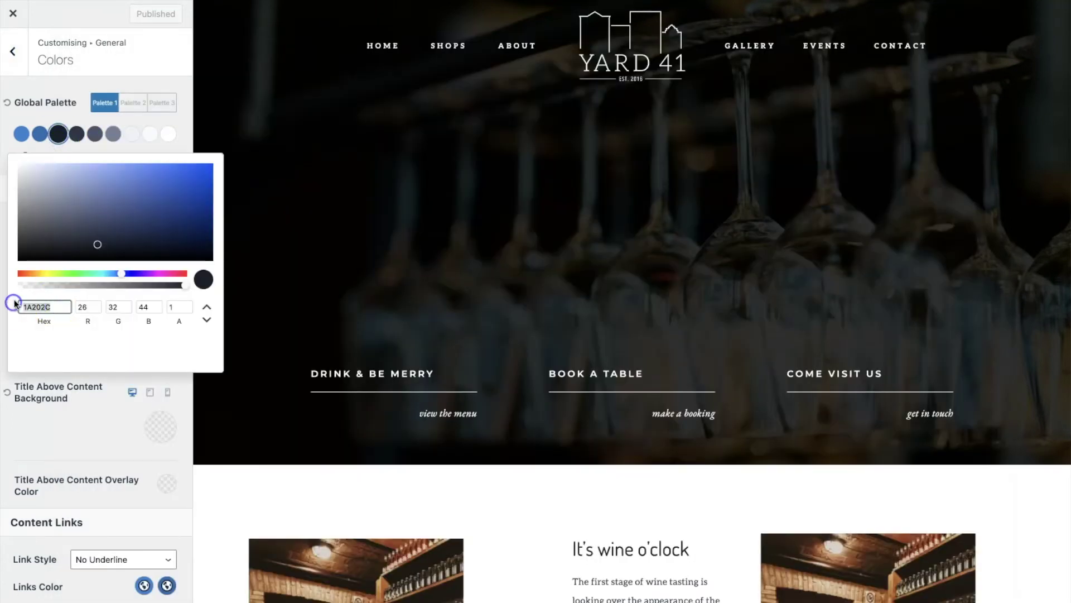
{"action": "key", "text": "super+v"}
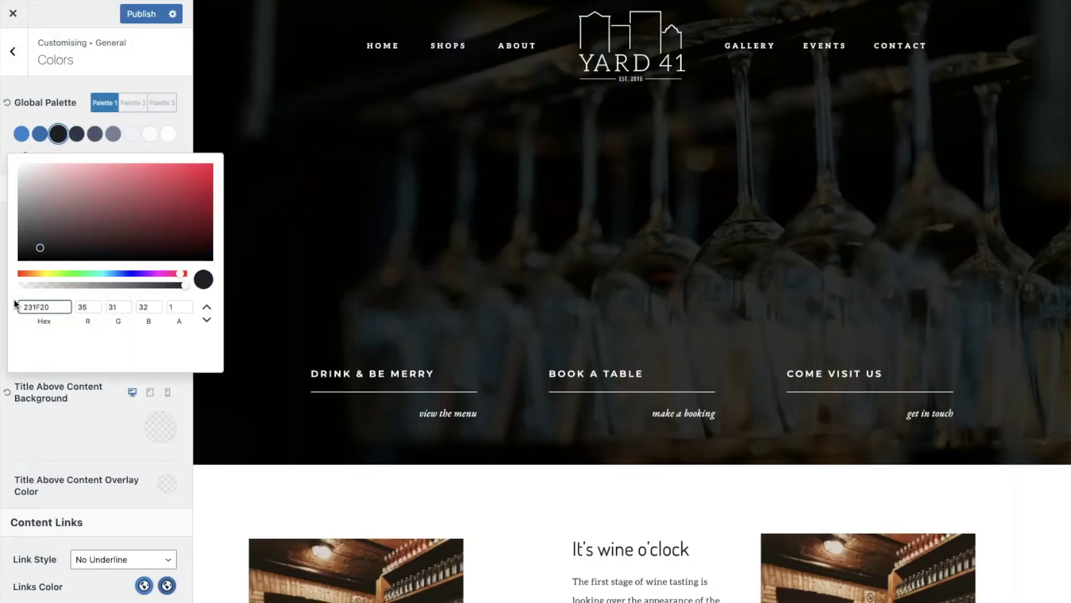
{"action": "left_click", "coordinate": [62, 433]}
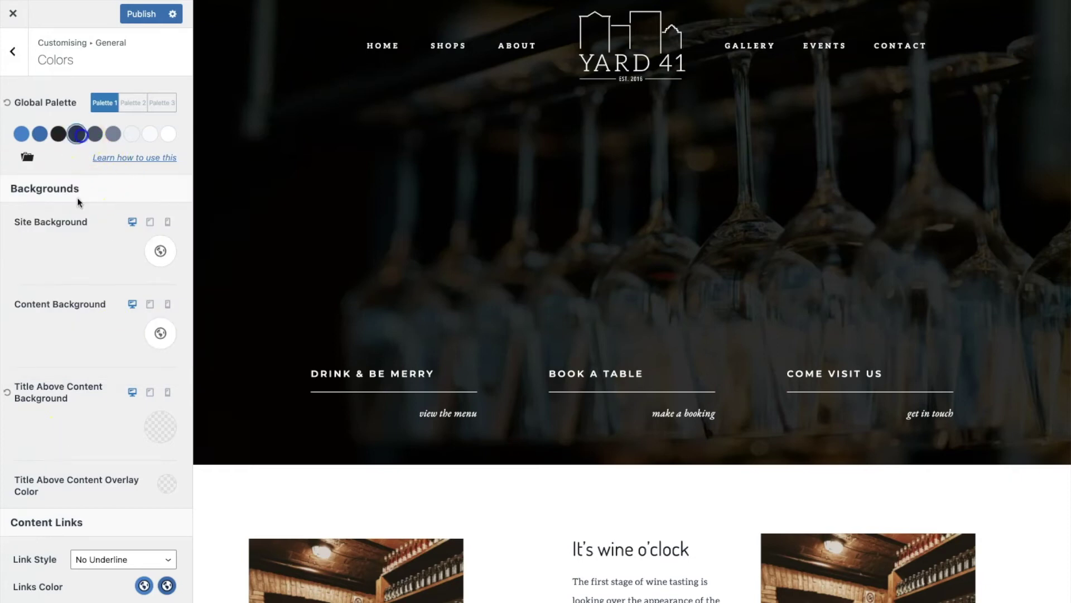
{"action": "left_click", "coordinate": [77, 134]}
{"action": "left_click_drag", "start_coordinate": [53, 307], "coordinate": [7, 304]}
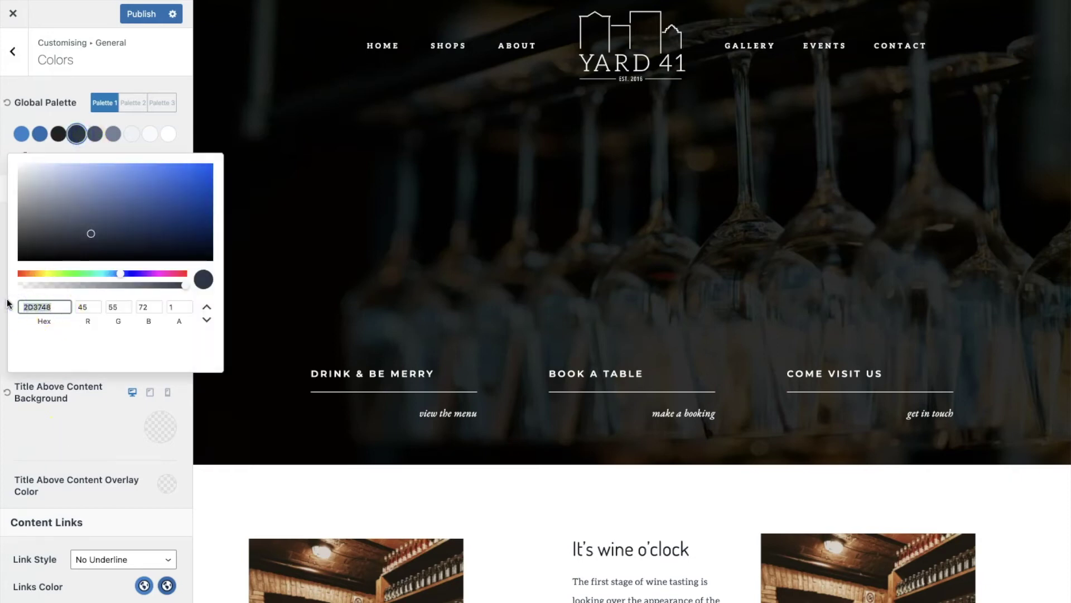
{"action": "key", "text": "super+v"}
{"action": "left_click", "coordinate": [56, 418]}
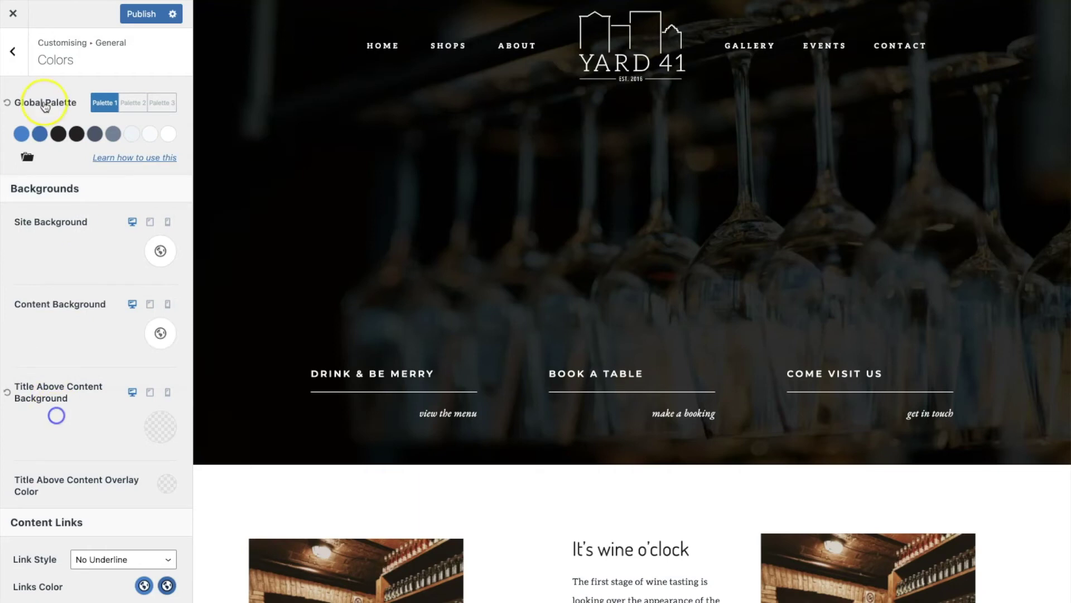
- Set the first accent color of the global palette to 231F20
{"action": "scroll", "coordinate": [554, 332], "scroll_direction": "down", "scroll_amount": 10}
{"action": "scroll", "coordinate": [553, 333], "scroll_direction": "down", "scroll_amount": 7}
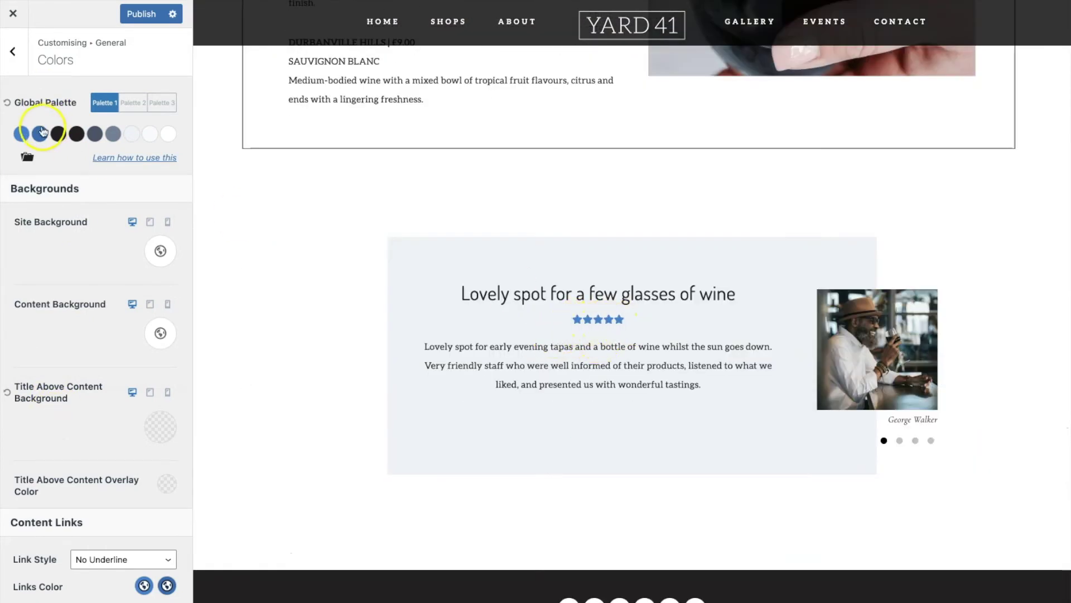
{"action": "left_click", "coordinate": [21, 134]}
{"action": "left_click", "coordinate": [25, 307]}
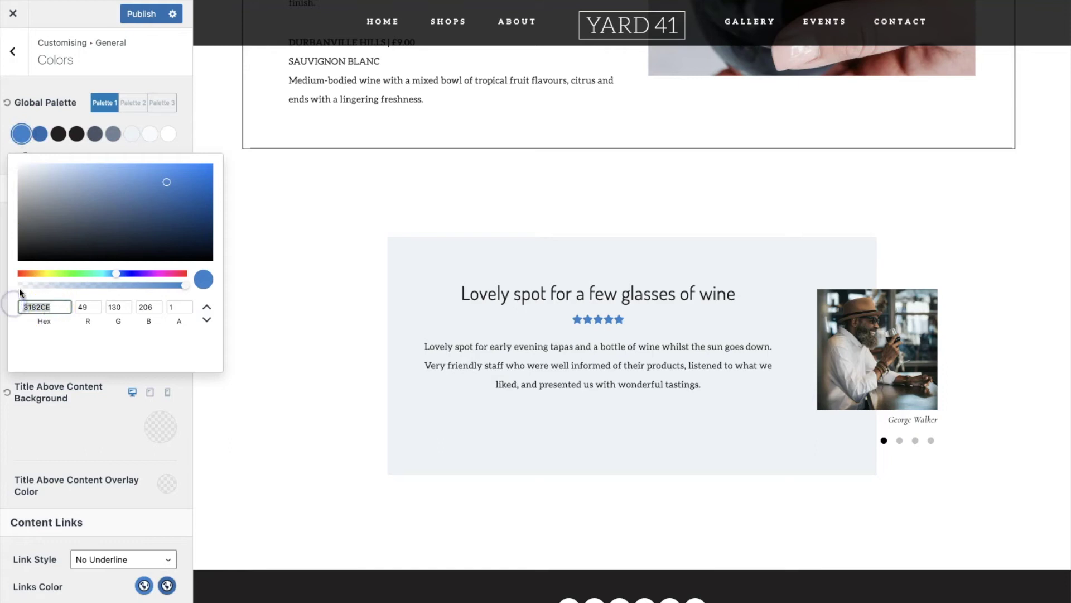
{"action": "key", "text": "ctrl+v"}
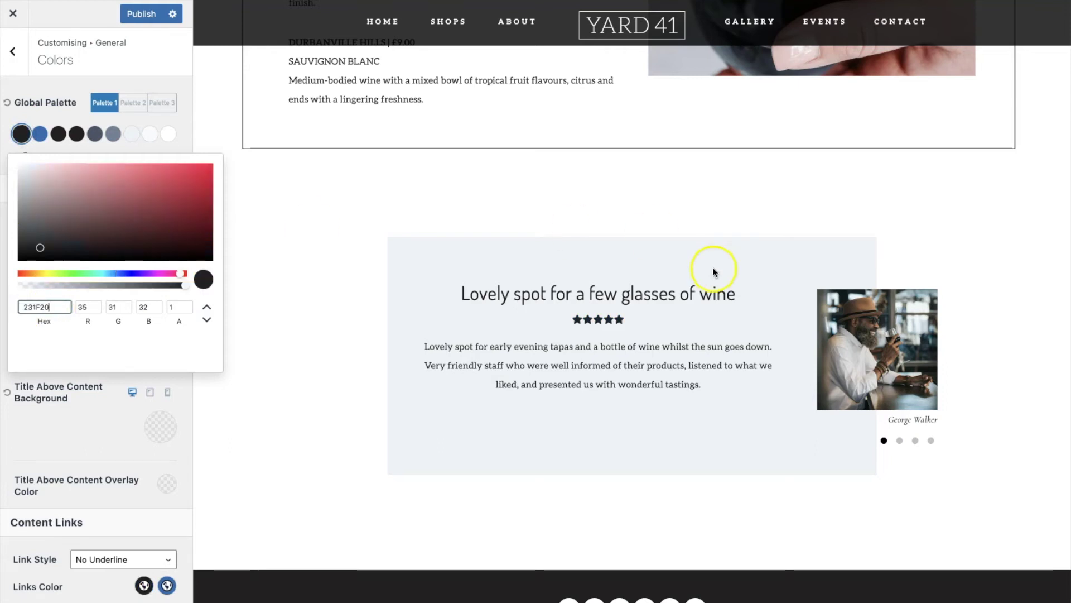
{"action": "left_click", "coordinate": [93, 152]}
- Set the seventh global palette color, the pale blue-grey used behind the testimonial, to F2F2F2
{"action": "left_click", "coordinate": [132, 134]}
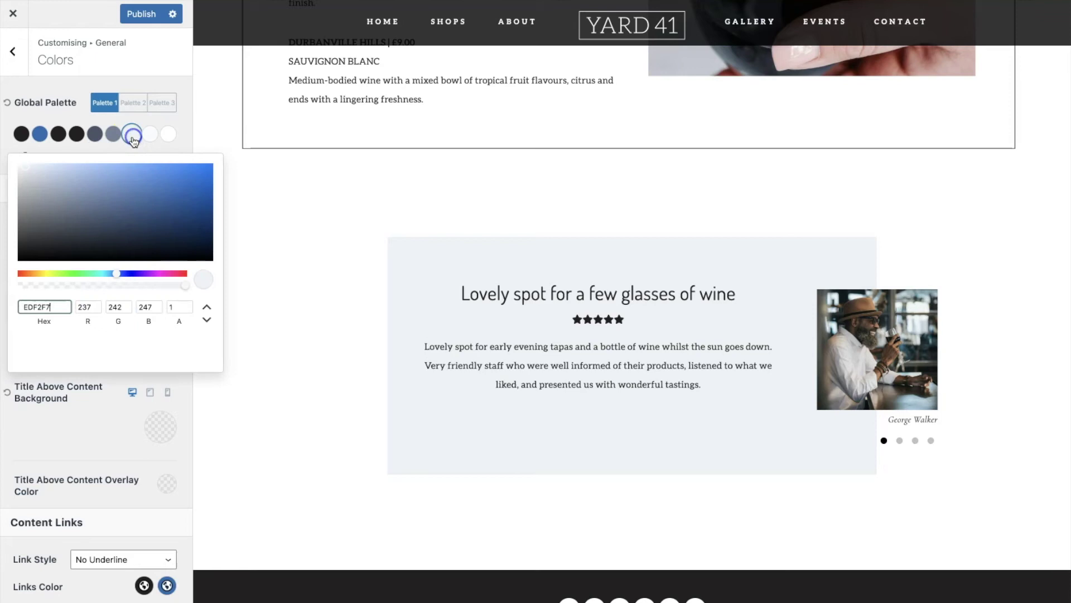
{"action": "left_click_drag", "start_coordinate": [56, 307], "coordinate": [10, 298]}
{"action": "type", "text": "f2f2f2"}
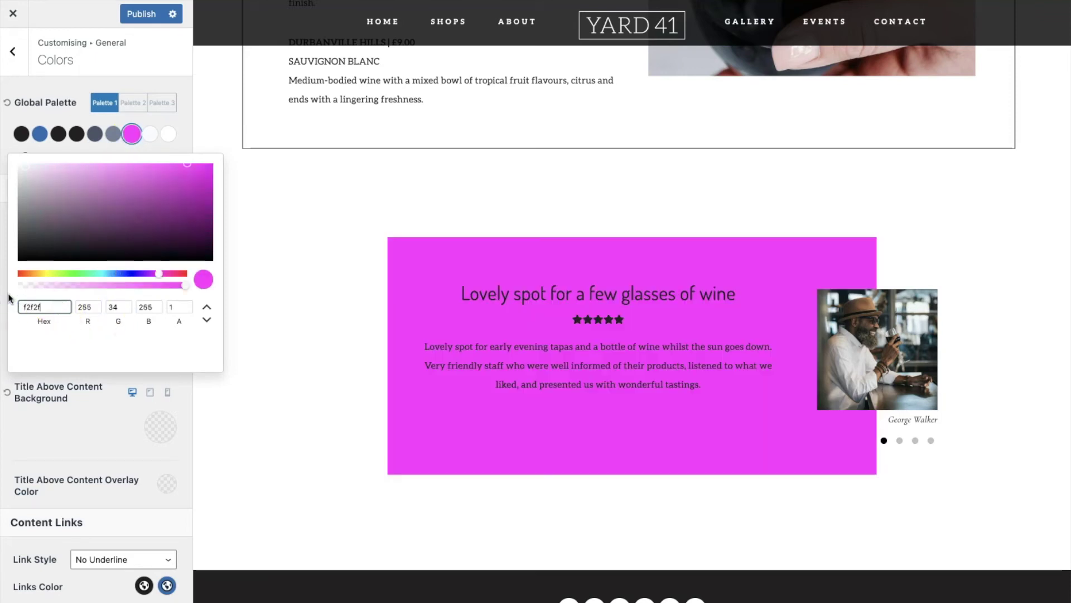
{"action": "left_click", "coordinate": [98, 414]}
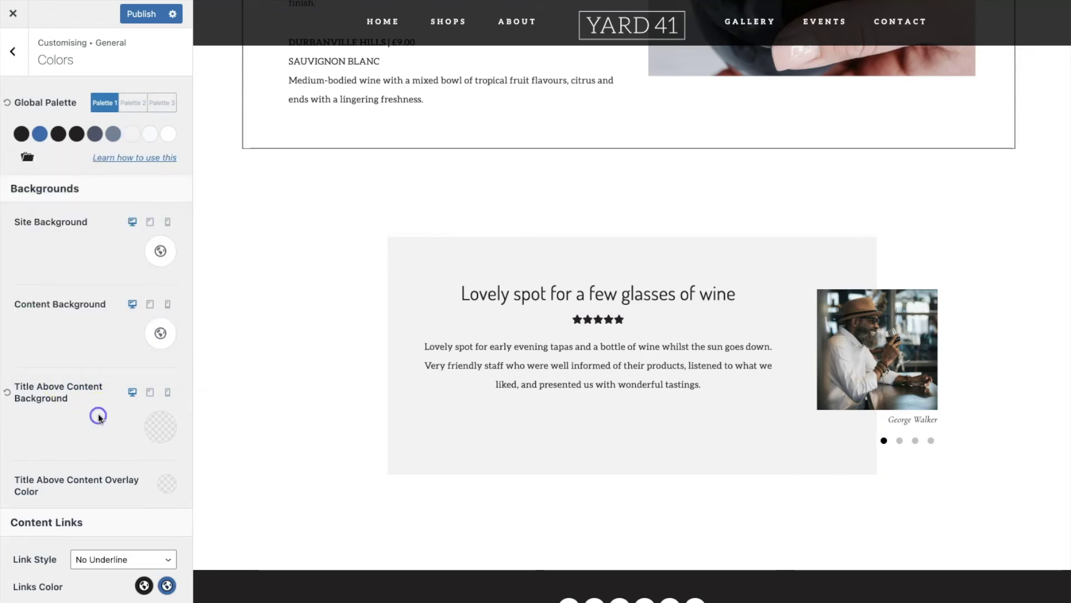
- Set the second global palette color to 231F20 and check the recolored homepage preview
{"action": "left_click", "coordinate": [40, 135]}
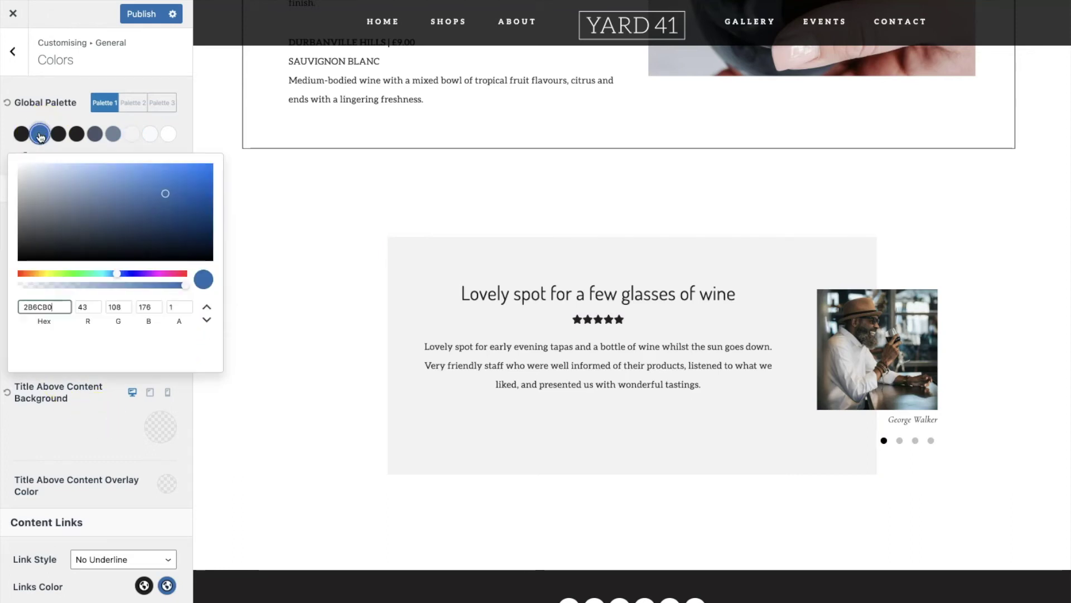
{"action": "left_click_drag", "start_coordinate": [53, 307], "coordinate": [4, 303]}
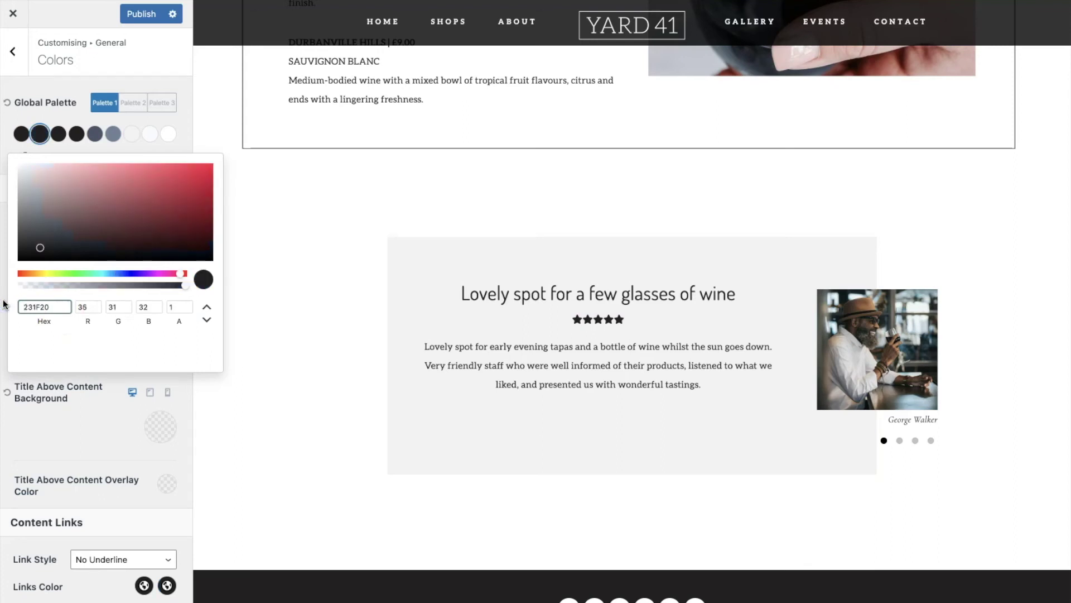
{"action": "left_click", "coordinate": [63, 114]}
{"action": "scroll", "coordinate": [474, 211], "scroll_direction": "up", "scroll_amount": 5}
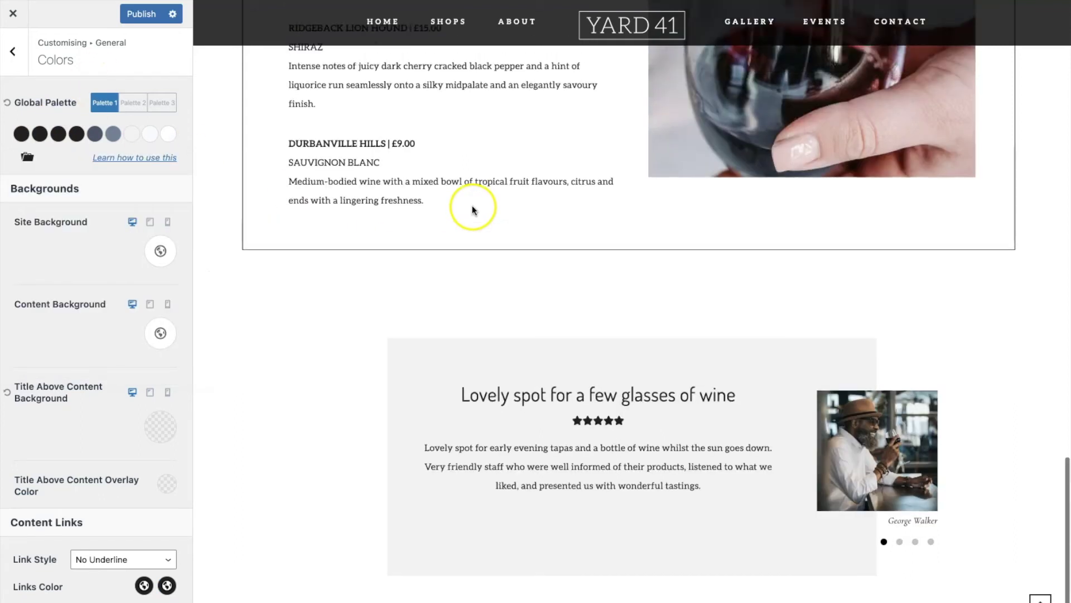
{"action": "scroll", "coordinate": [481, 211], "scroll_direction": "up", "scroll_amount": 5}
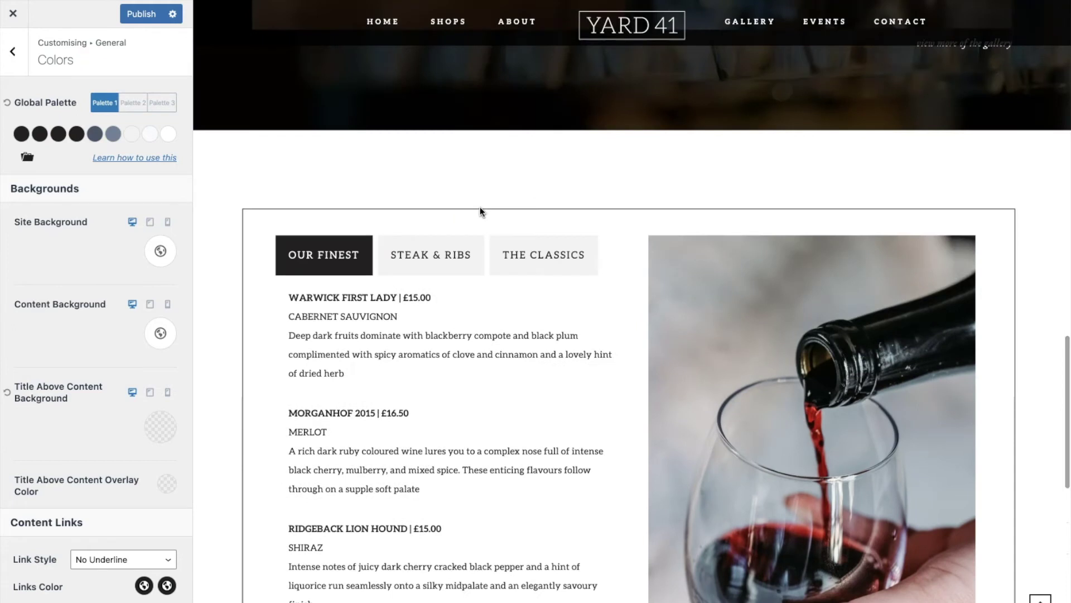
{"action": "scroll", "coordinate": [481, 211], "scroll_direction": "up", "scroll_amount": 5}
{"action": "scroll", "coordinate": [479, 211], "scroll_direction": "up", "scroll_amount": 5}
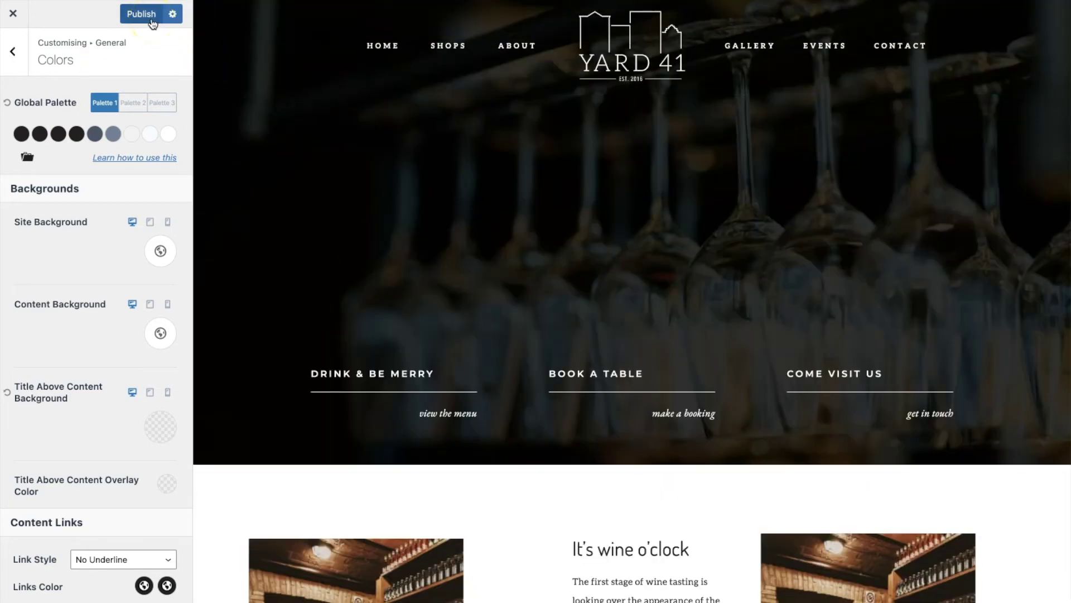
- Publish the customizer color changes and open the homepage in the block editor, dismissing the welcome guide
{"action": "left_click", "coordinate": [152, 21]}
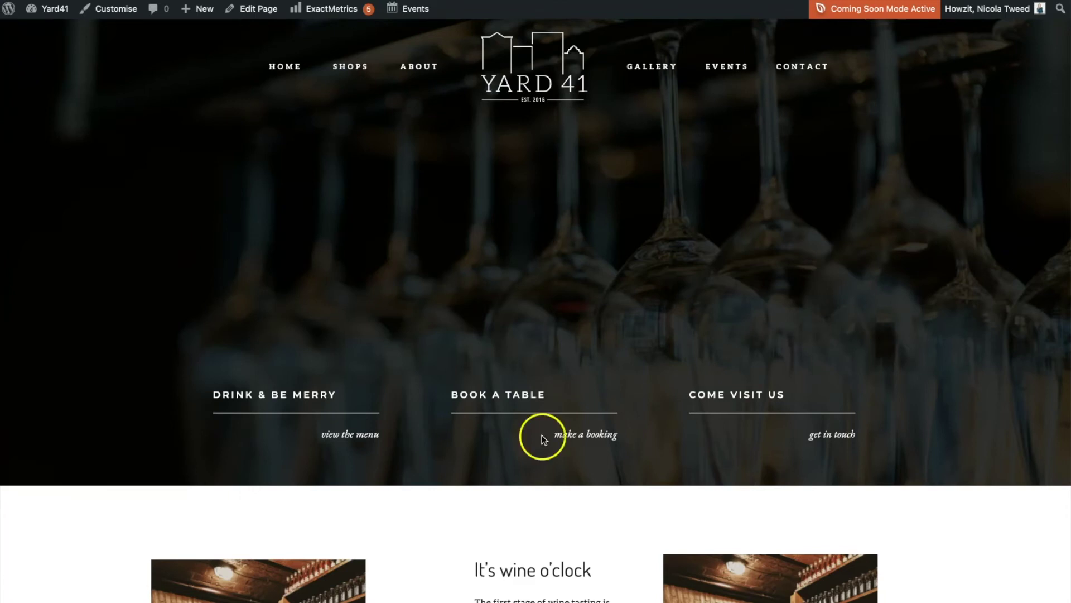
{"action": "left_click", "coordinate": [261, 10]}
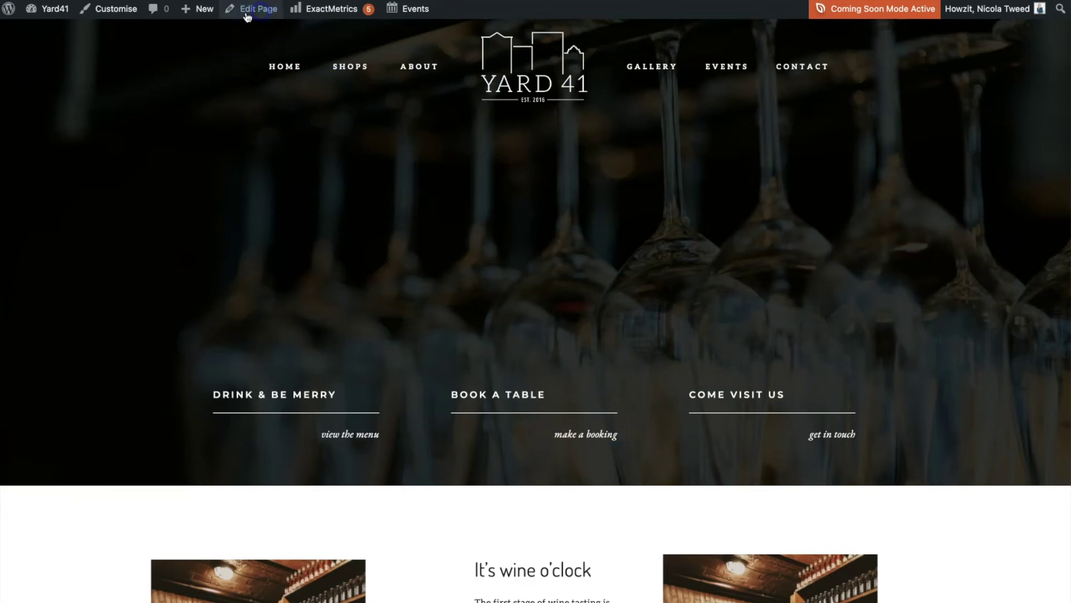
{"action": "left_click", "coordinate": [450, 344]}
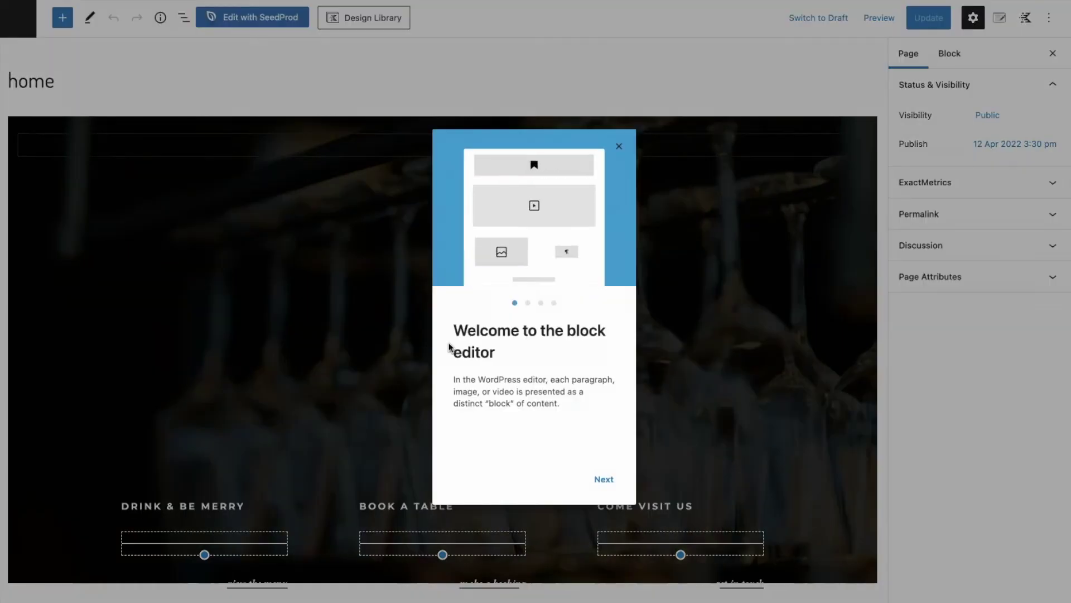
{"action": "left_click", "coordinate": [531, 365]}
{"action": "left_click", "coordinate": [713, 126]}
{"action": "left_click", "coordinate": [617, 147]}
{"action": "left_click", "coordinate": [273, 246]}
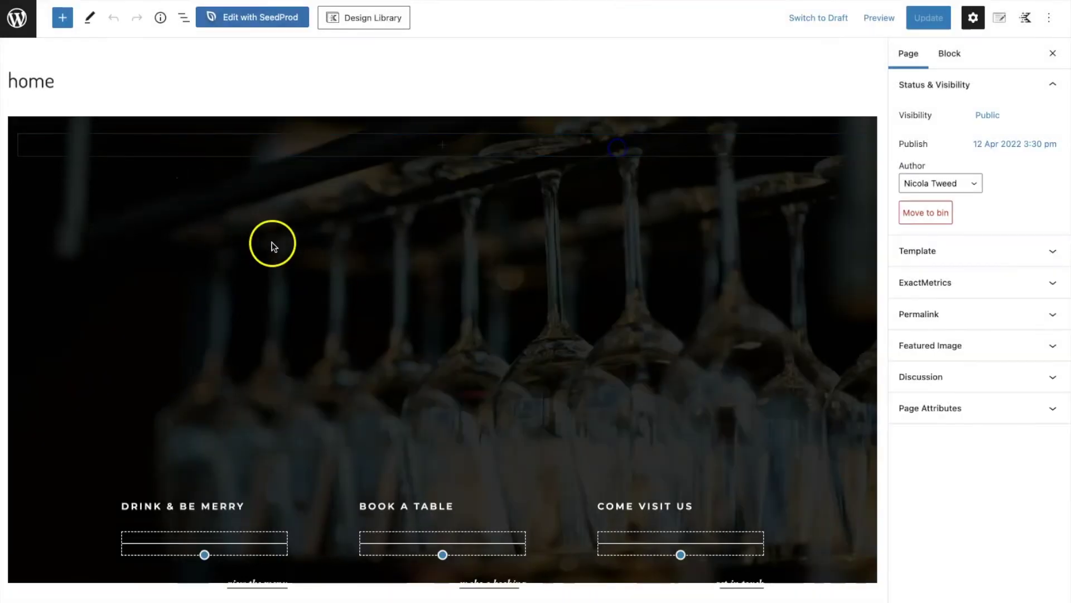
- Show the homepage's block list and examine how its rows, sections and text blocks correspond to the page content
{"action": "scroll", "coordinate": [272, 242], "scroll_direction": "down", "scroll_amount": 1}
{"action": "scroll", "coordinate": [272, 243], "scroll_direction": "up", "scroll_amount": 1}
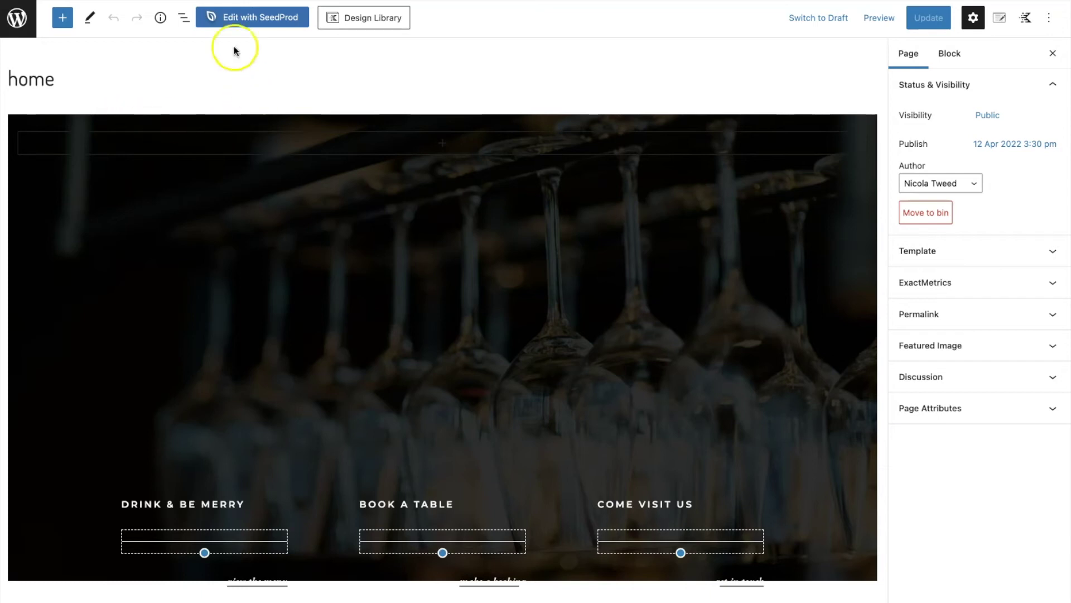
{"action": "left_click", "coordinate": [182, 21]}
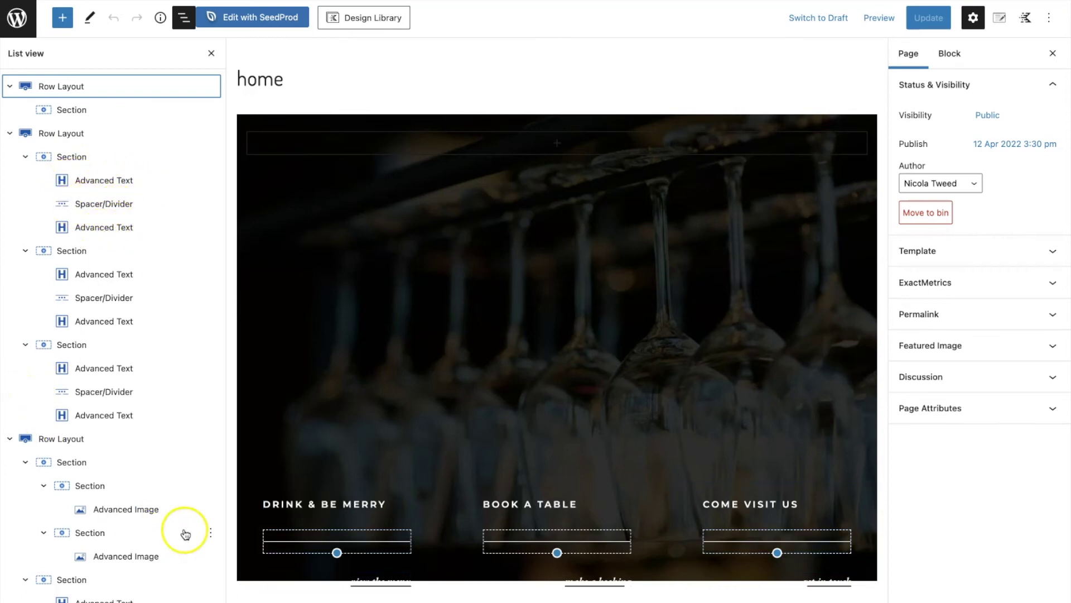
{"action": "scroll", "coordinate": [164, 564], "scroll_direction": "down", "scroll_amount": 5}
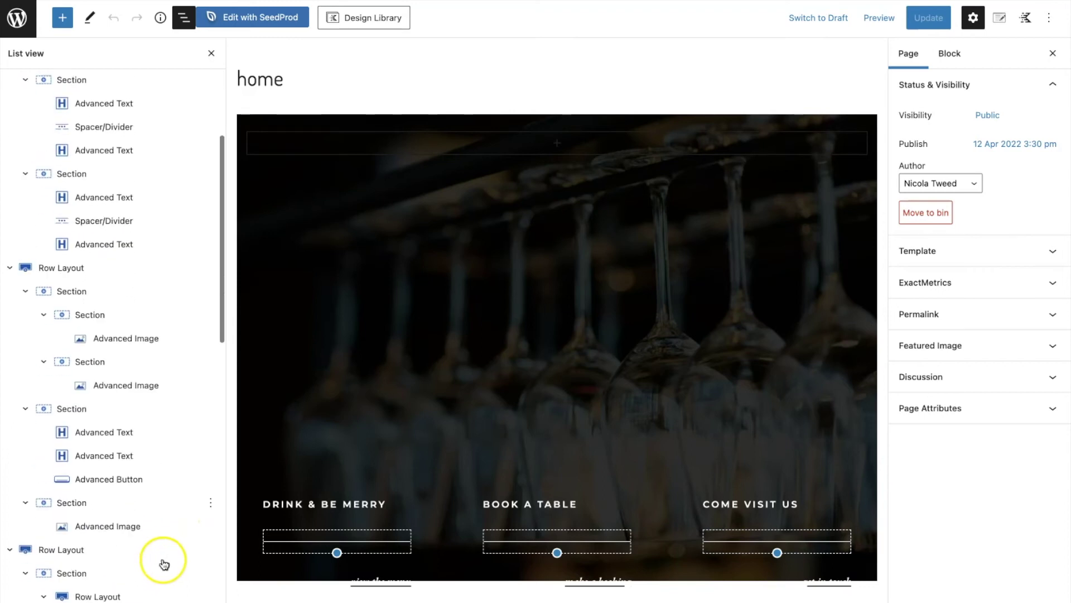
{"action": "scroll", "coordinate": [164, 563], "scroll_direction": "down", "scroll_amount": 10}
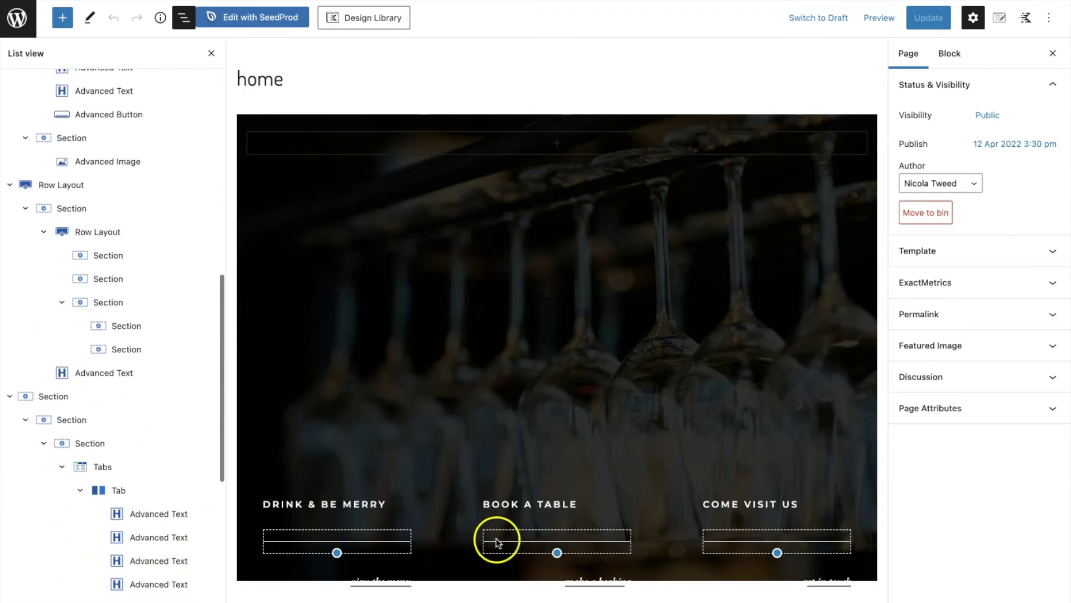
{"action": "scroll", "coordinate": [496, 539], "scroll_direction": "down", "scroll_amount": 15}
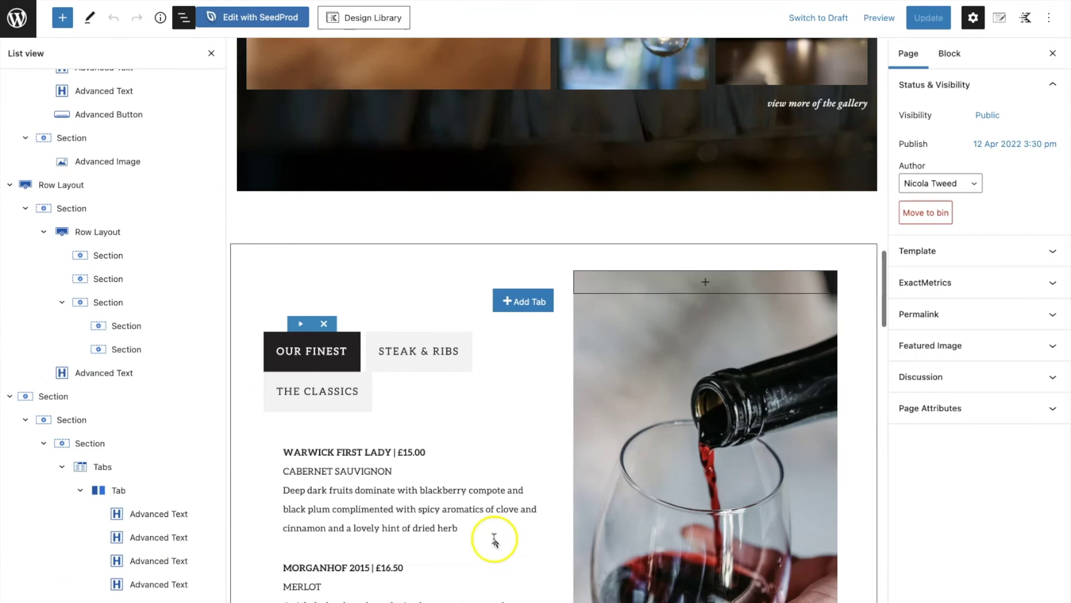
{"action": "scroll", "coordinate": [495, 539], "scroll_direction": "down", "scroll_amount": 1}
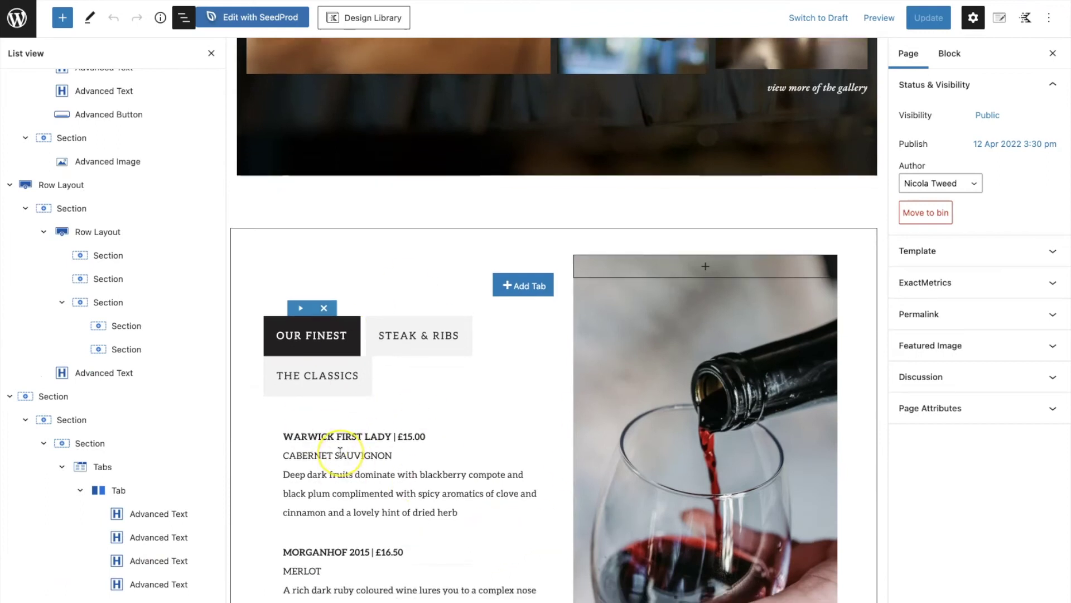
{"action": "scroll", "coordinate": [340, 452], "scroll_direction": "up", "scroll_amount": 20}
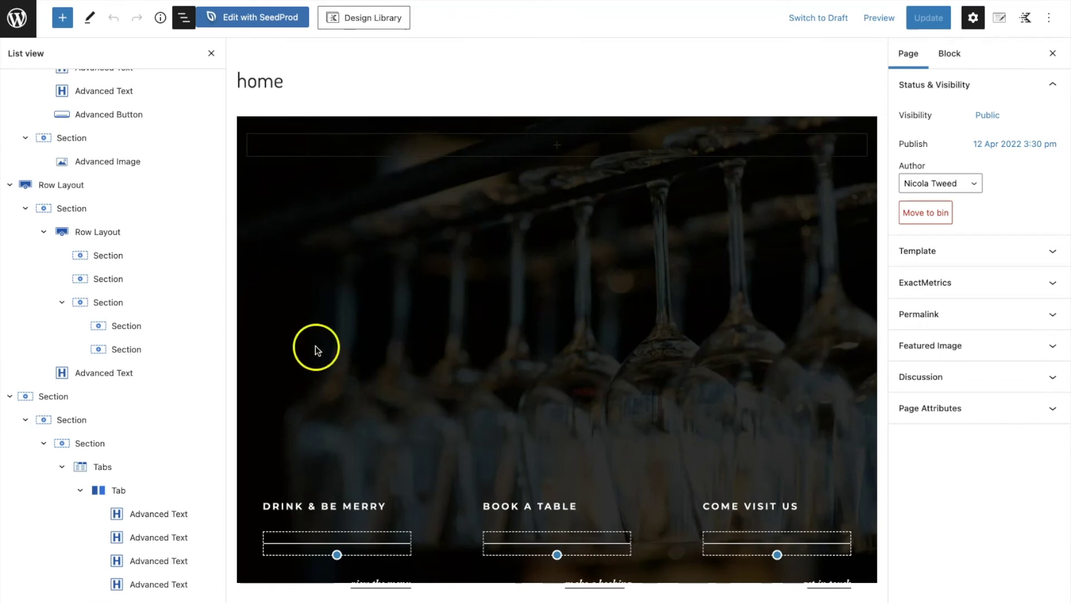
{"action": "scroll", "coordinate": [67, 282], "scroll_direction": "up", "scroll_amount": 10}
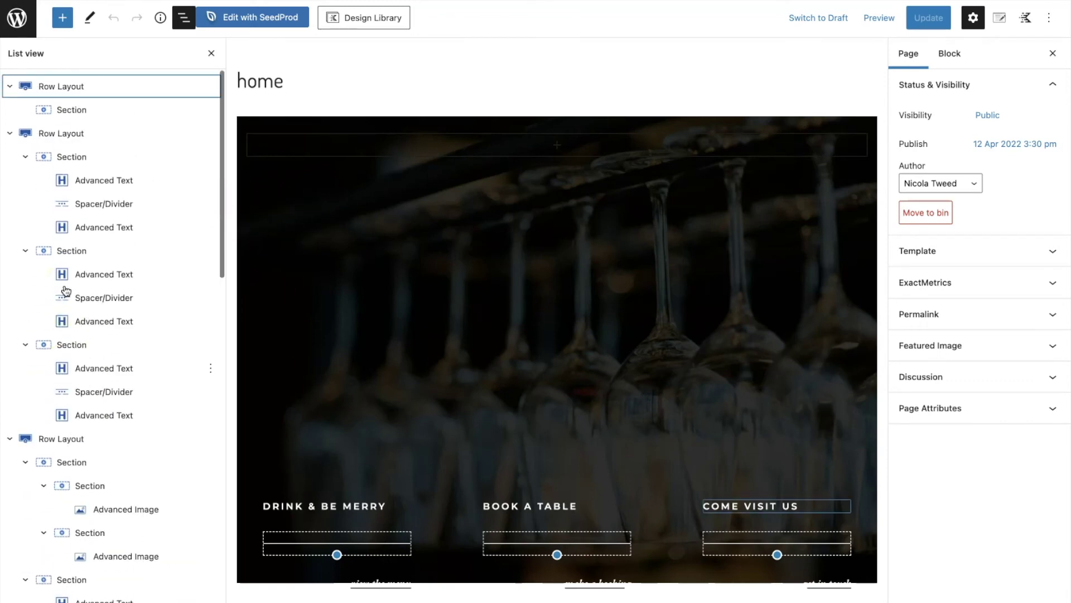
{"action": "left_click", "coordinate": [378, 407]}
{"action": "scroll", "coordinate": [378, 407], "scroll_direction": "down", "scroll_amount": 2}
{"action": "left_click", "coordinate": [102, 209]}
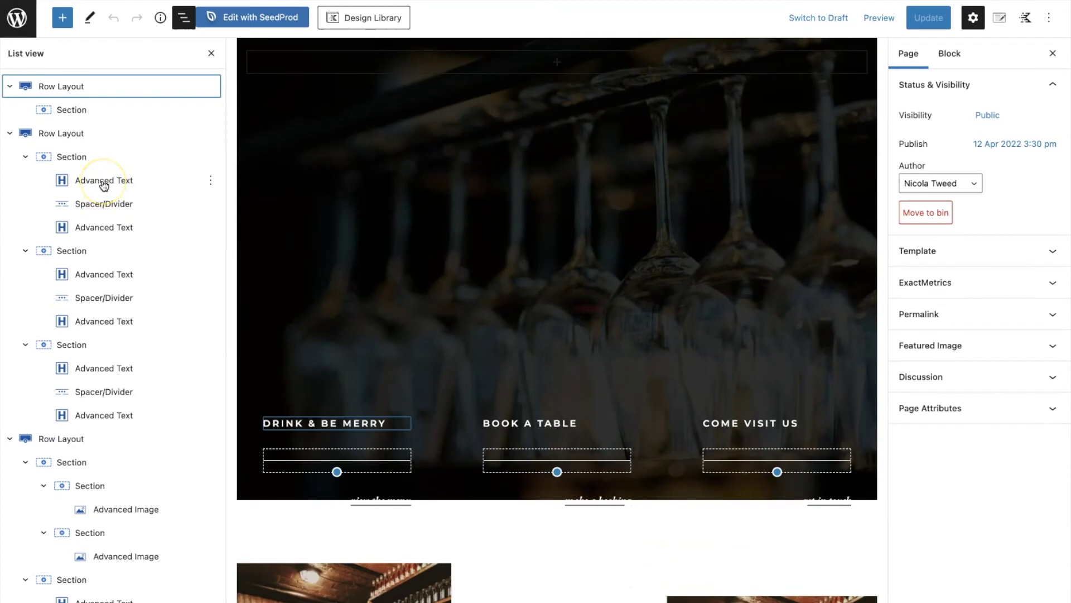
- Open the media library to replace the background image of the homepage's first row layout
{"action": "left_click", "coordinate": [58, 87]}
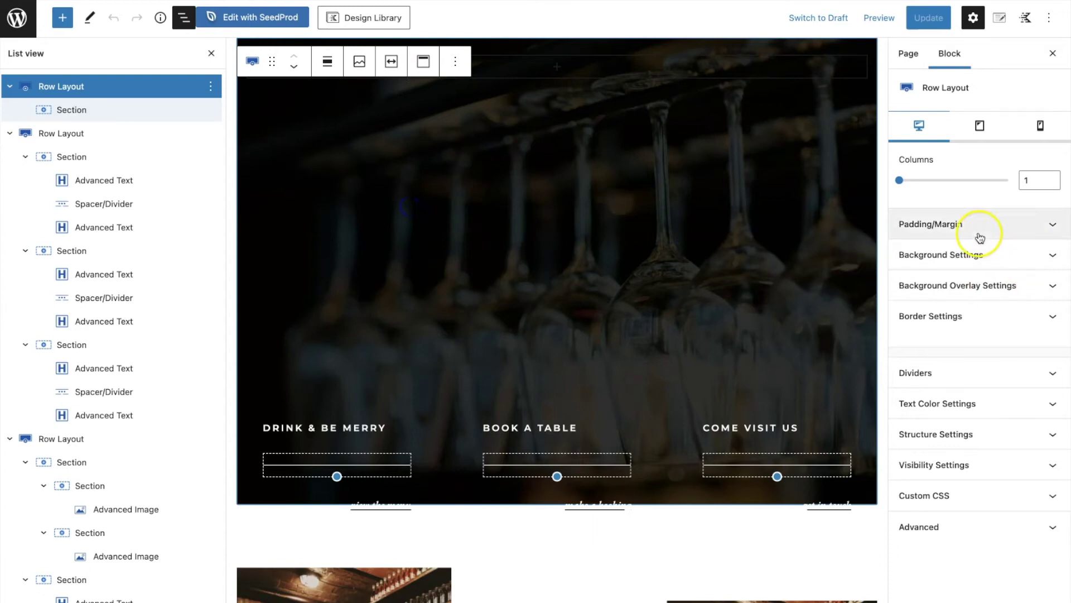
{"action": "left_click", "coordinate": [1021, 259]}
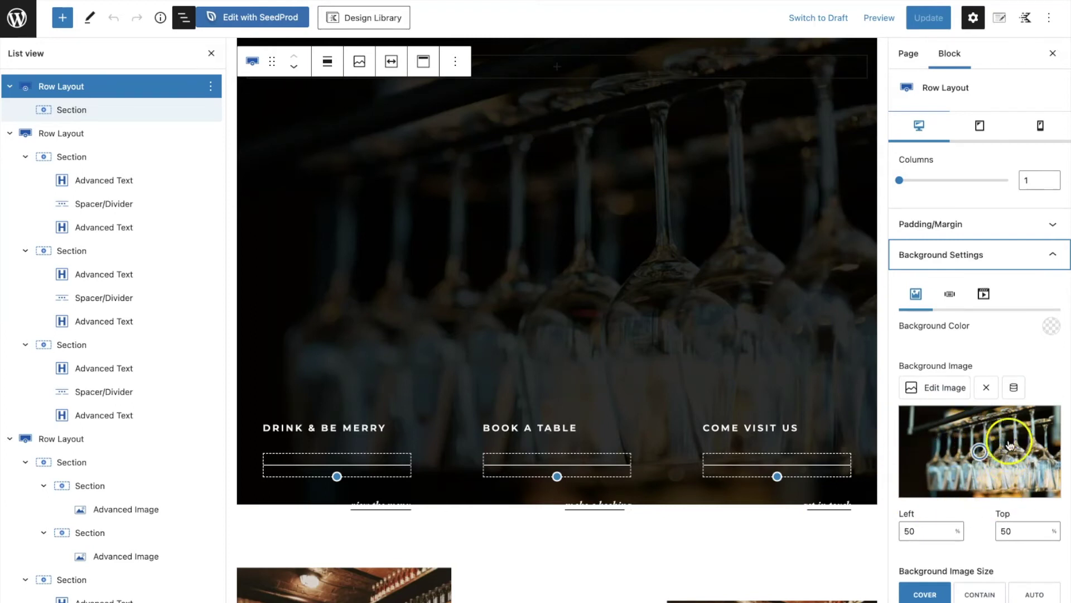
{"action": "left_click", "coordinate": [950, 387]}
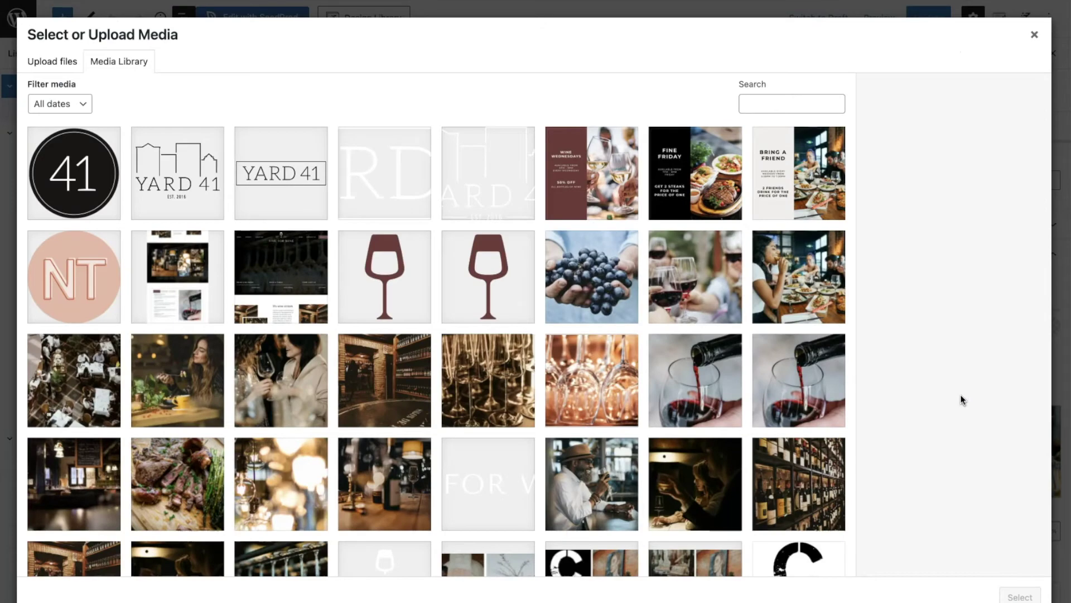
- Look through the media library for a Yard 41 building photo suited to the hero background, loading older items as well
{"action": "scroll", "coordinate": [566, 279], "scroll_direction": "down", "scroll_amount": 10}
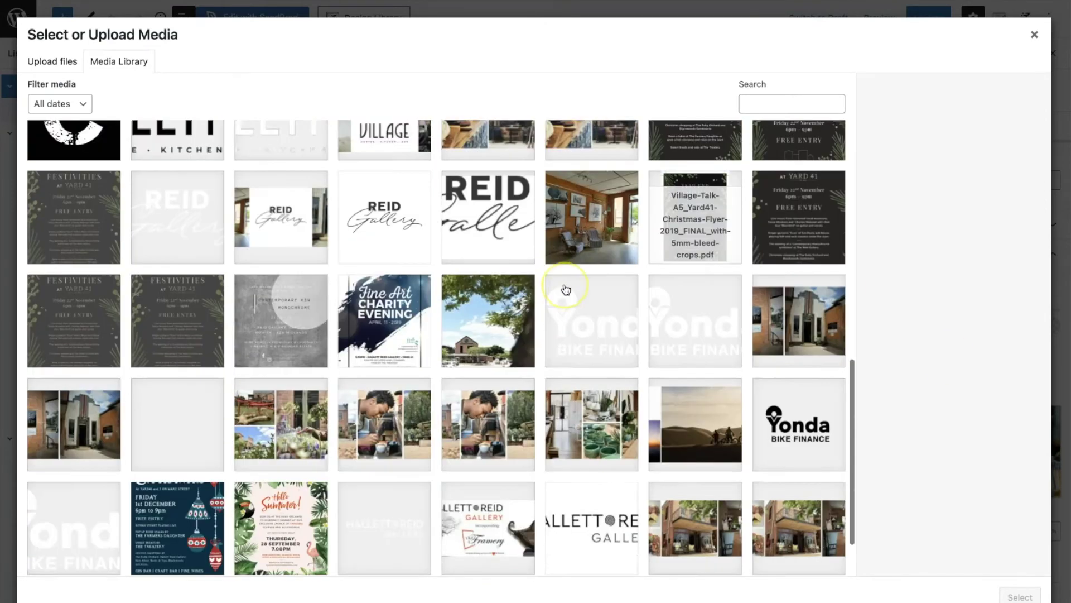
{"action": "scroll", "coordinate": [565, 289], "scroll_direction": "down", "scroll_amount": 3}
{"action": "left_click", "coordinate": [437, 558]}
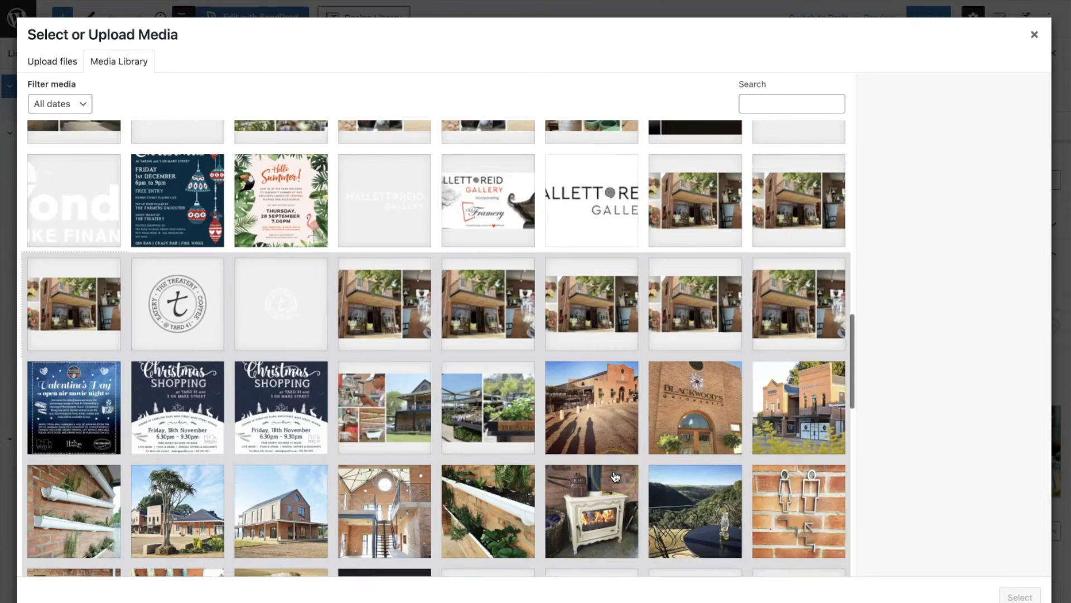
{"action": "scroll", "coordinate": [615, 476], "scroll_direction": "down", "scroll_amount": 3}
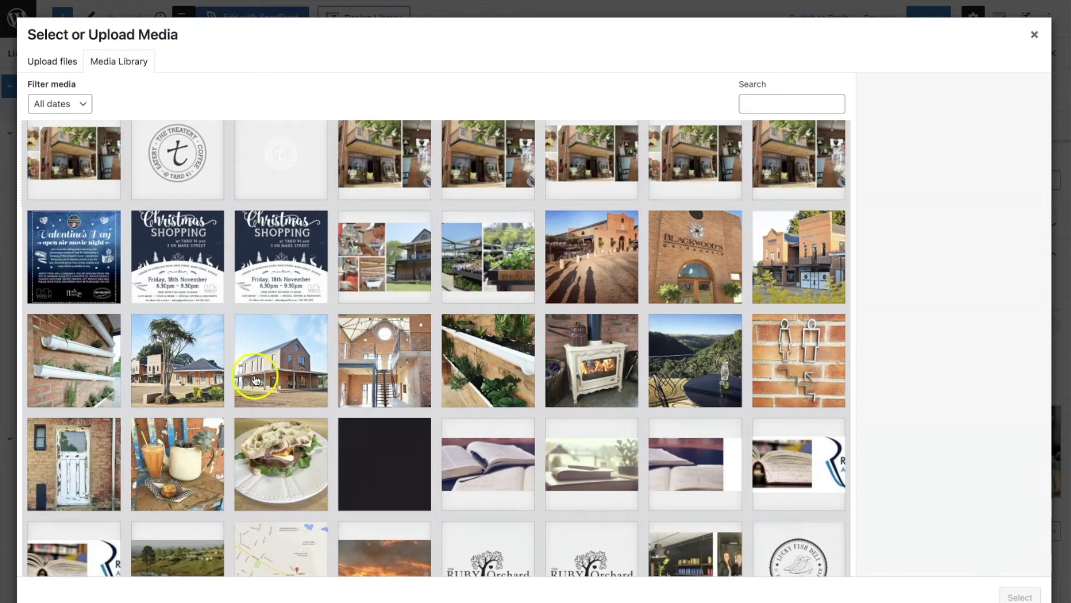
{"action": "left_click", "coordinate": [313, 379]}
{"action": "scroll", "coordinate": [326, 379], "scroll_direction": "down", "scroll_amount": 8}
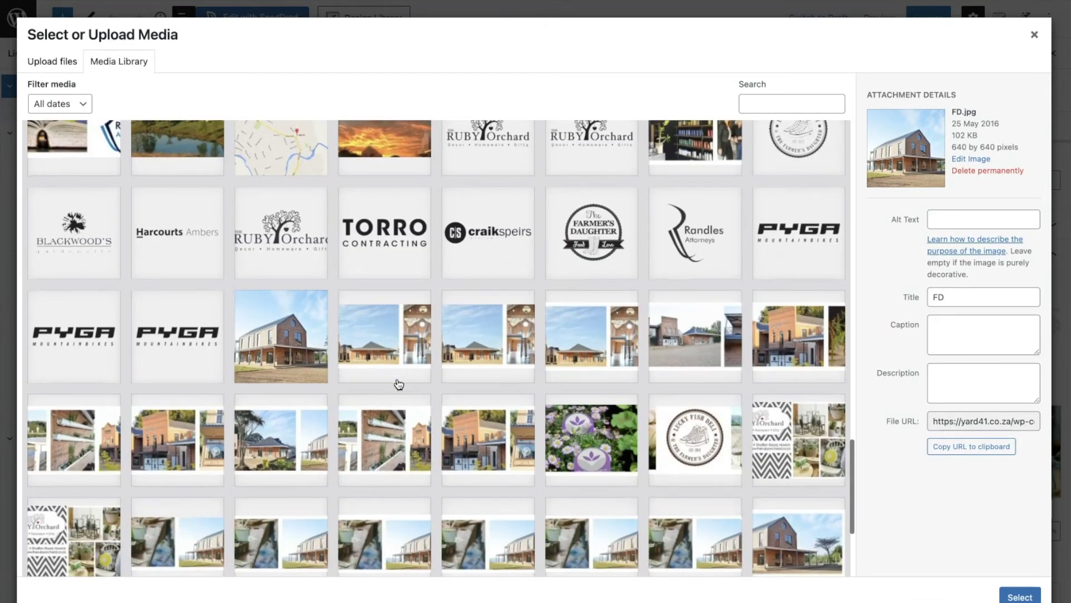
{"action": "left_click", "coordinate": [276, 368]}
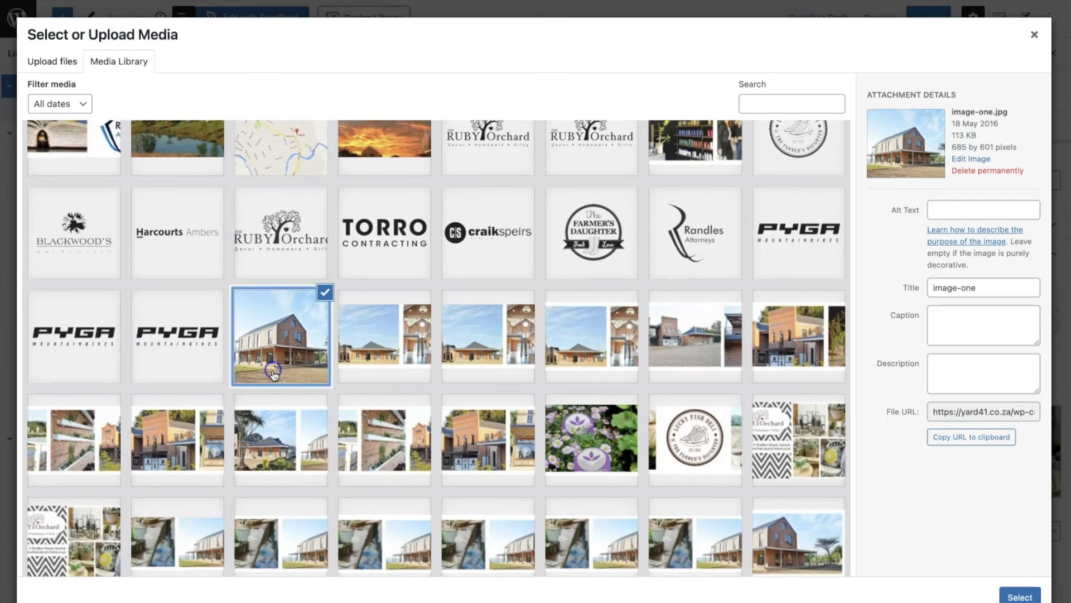
{"action": "scroll", "coordinate": [292, 387], "scroll_direction": "down", "scroll_amount": 3}
{"action": "left_click", "coordinate": [190, 455]}
{"action": "left_click", "coordinate": [386, 471]}
{"action": "scroll", "coordinate": [388, 502], "scroll_direction": "down", "scroll_amount": 1}
{"action": "right_click", "coordinate": [392, 556]}
{"action": "left_click", "coordinate": [705, 555]}
{"action": "left_click", "coordinate": [399, 555]}
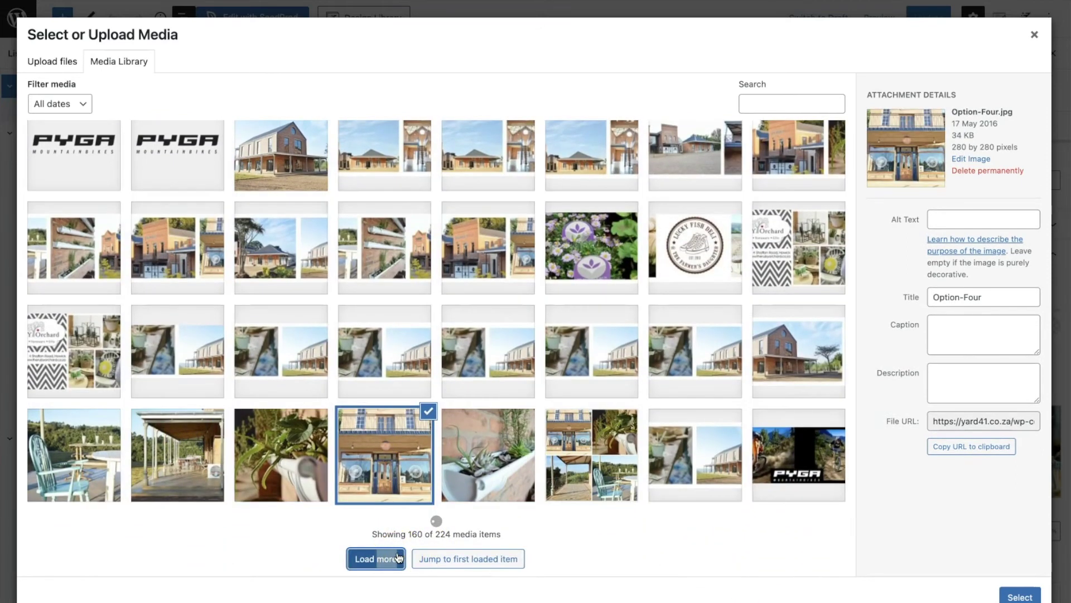
- Set the photo of the palm tree and brick shopfronts as the hero row's background image and update the page
{"action": "left_click", "coordinate": [813, 468]}
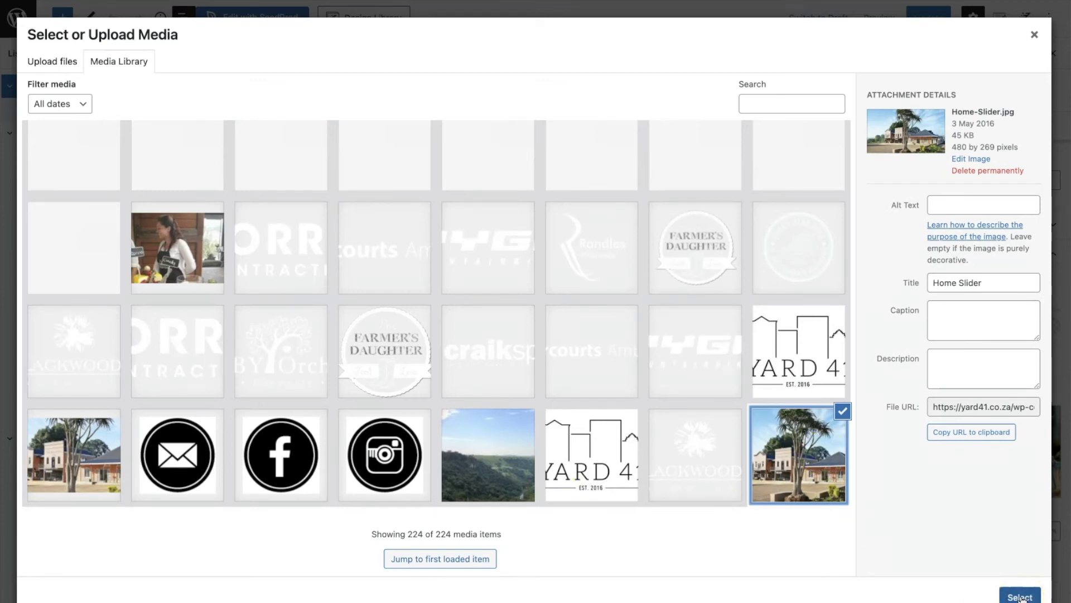
{"action": "left_click", "coordinate": [75, 469]}
{"action": "left_click", "coordinate": [1019, 597]}
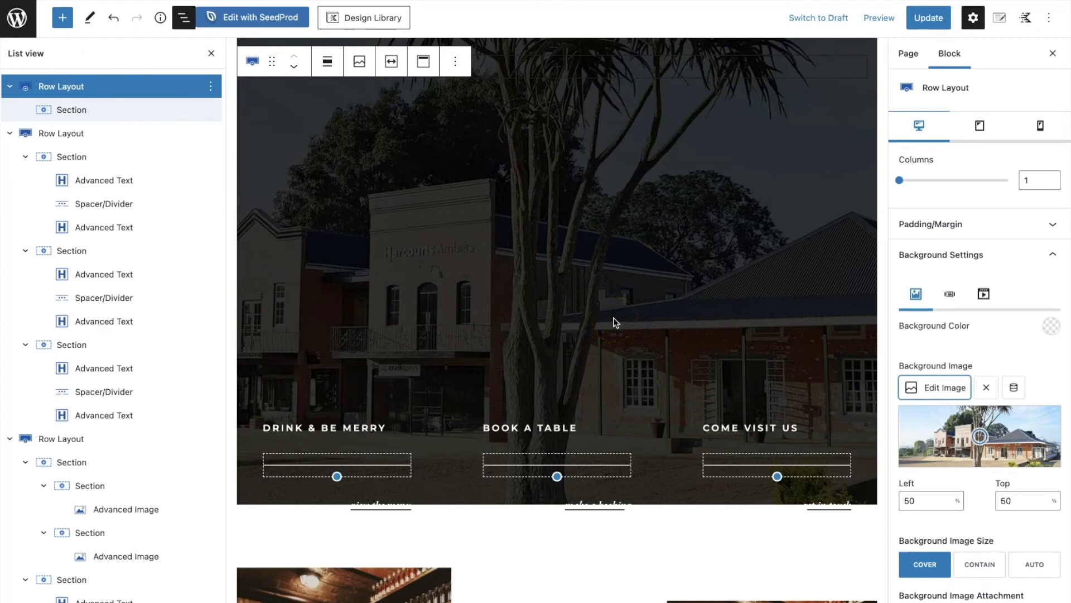
{"action": "scroll", "coordinate": [639, 310], "scroll_direction": "down", "scroll_amount": 1}
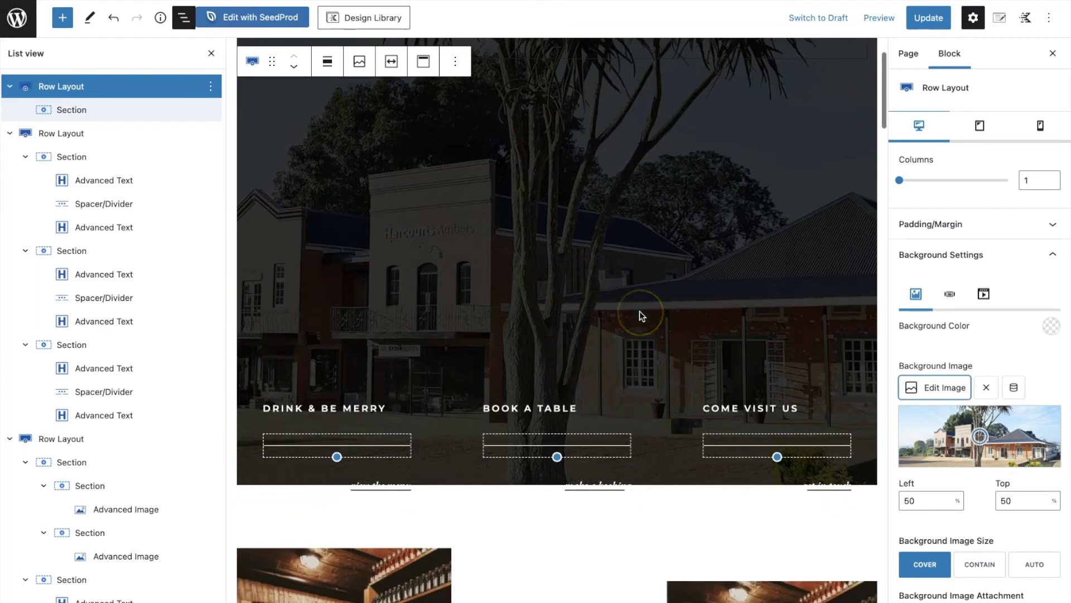
{"action": "left_click", "coordinate": [921, 26]}
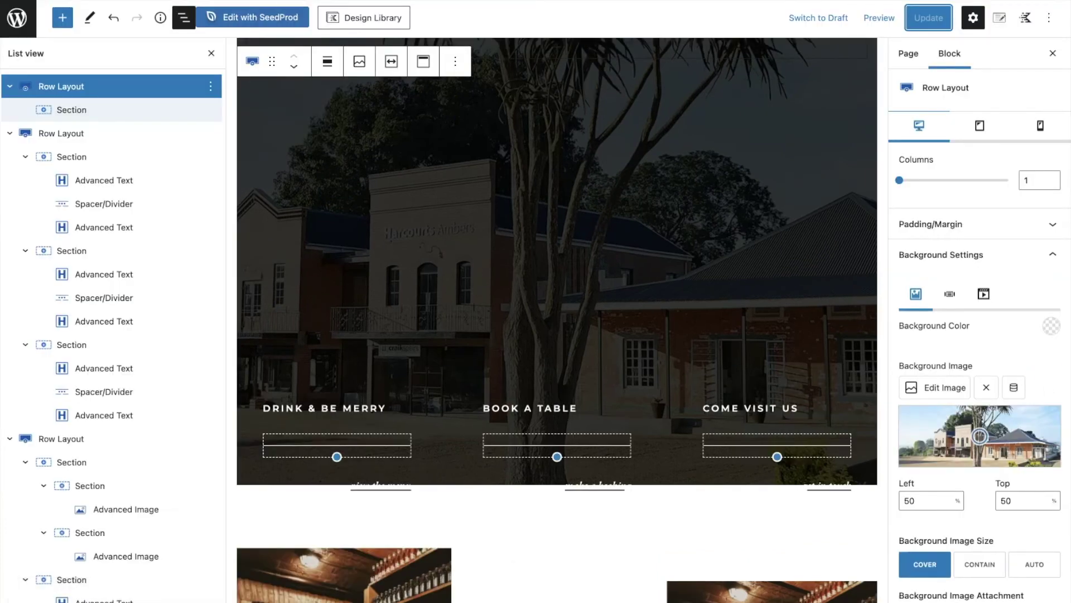
- Set the hero row's background overlay color to the first palette color, 231F20, update the page and check the live homepage
{"action": "scroll", "coordinate": [1055, 441], "scroll_direction": "down", "scroll_amount": 5}
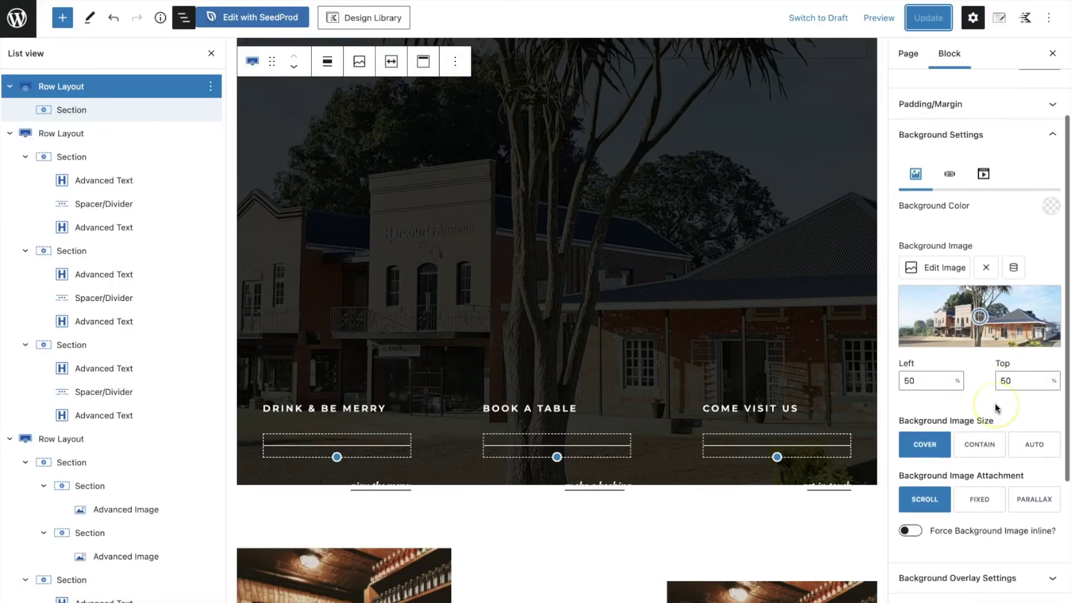
{"action": "left_click", "coordinate": [971, 463]}
{"action": "scroll", "coordinate": [986, 501], "scroll_direction": "down", "scroll_amount": 2}
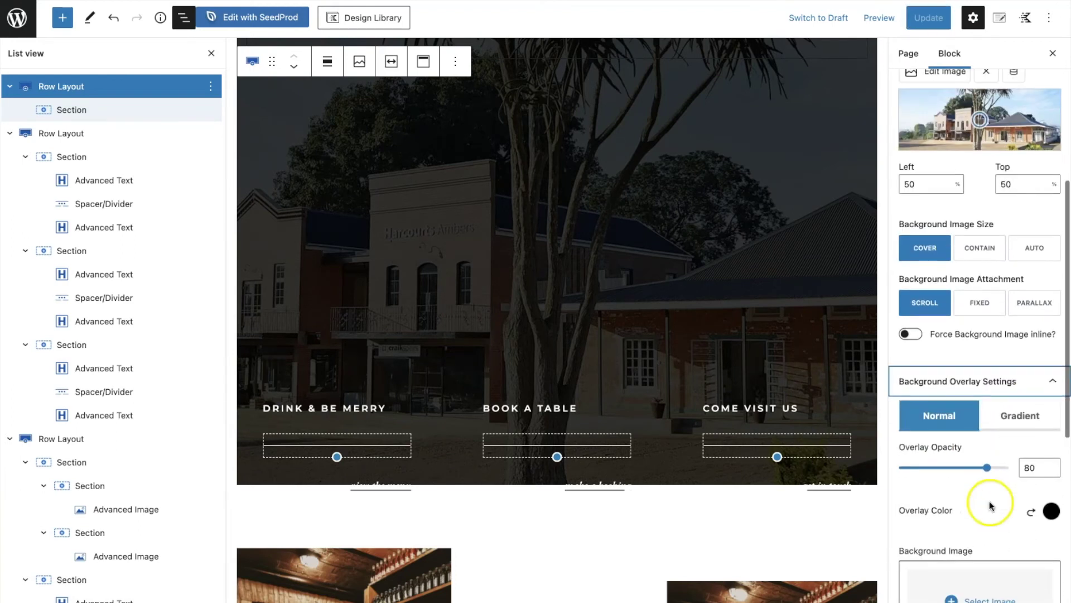
{"action": "left_click", "coordinate": [1051, 508]}
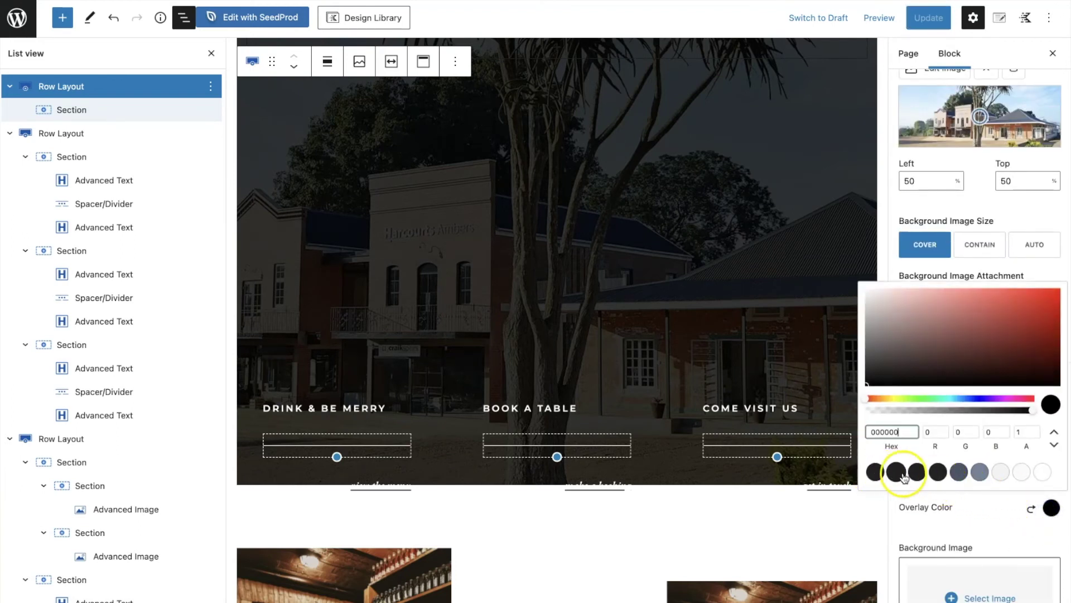
{"action": "left_click", "coordinate": [876, 472]}
{"action": "left_click", "coordinate": [995, 531]}
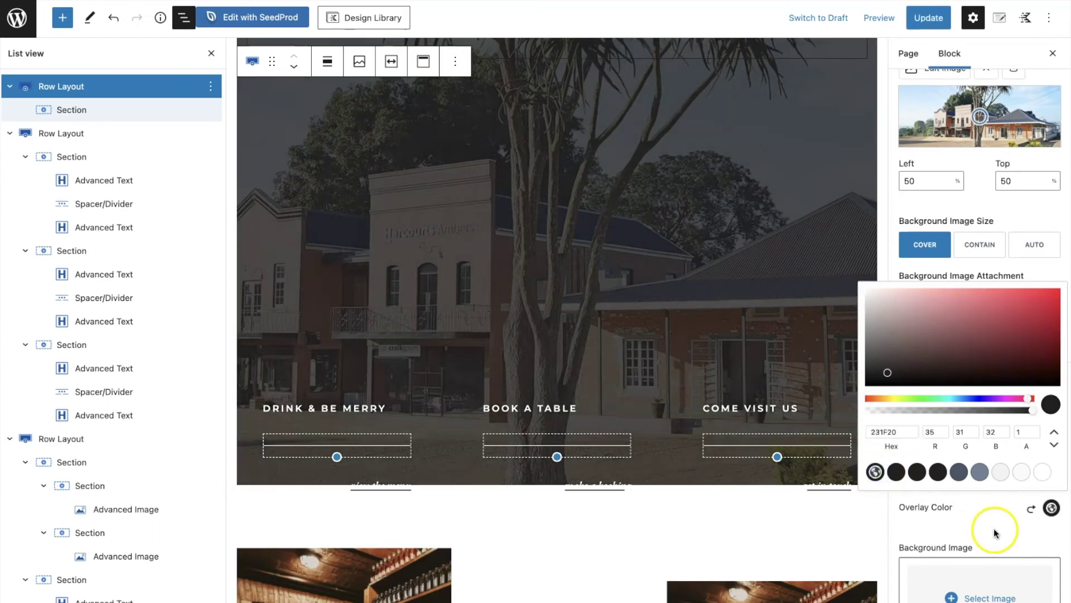
{"action": "left_click", "coordinate": [939, 21]}
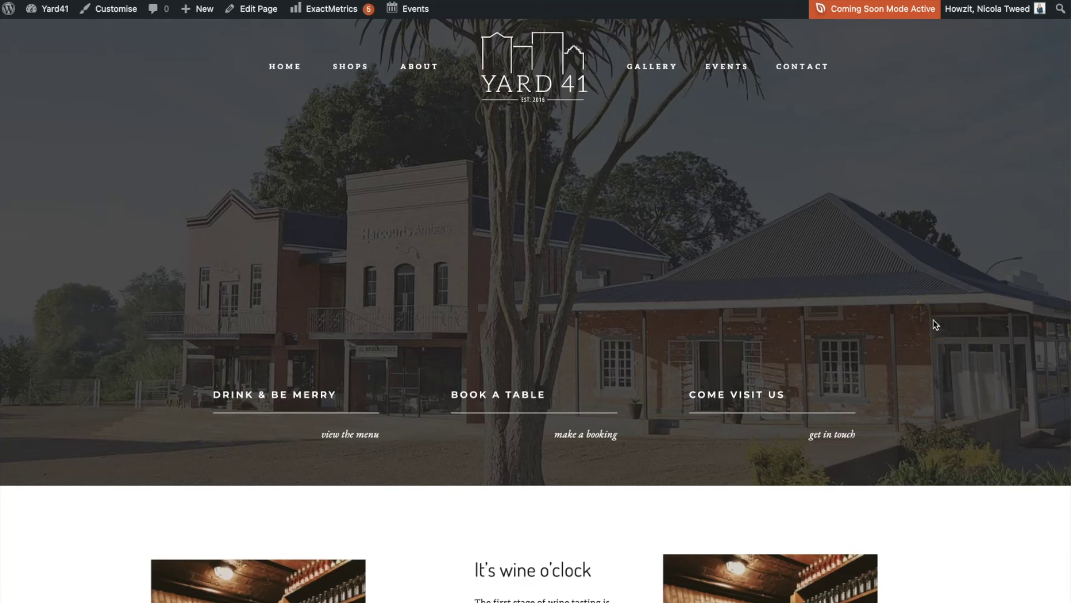
{"action": "scroll", "coordinate": [625, 286], "scroll_direction": "down", "scroll_amount": 1}
{"action": "scroll", "coordinate": [620, 291], "scroll_direction": "up", "scroll_amount": 1}
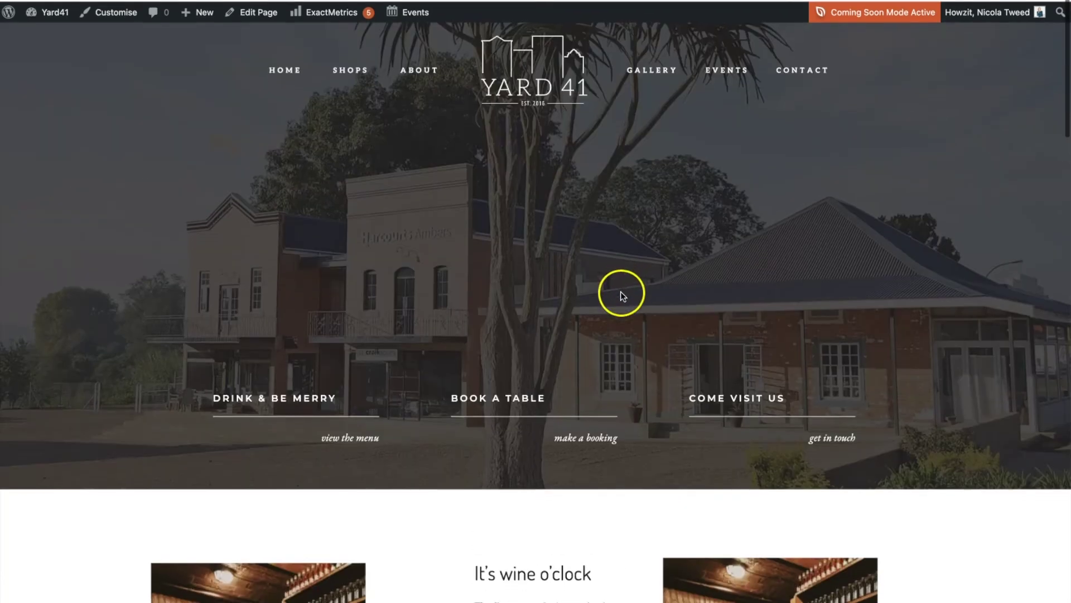
- Change the first hero column's heading to "Drink, Eat & Shop!" and its link text to "view our shops", and update the page
{"action": "scroll", "coordinate": [620, 291], "scroll_direction": "down", "scroll_amount": 5}
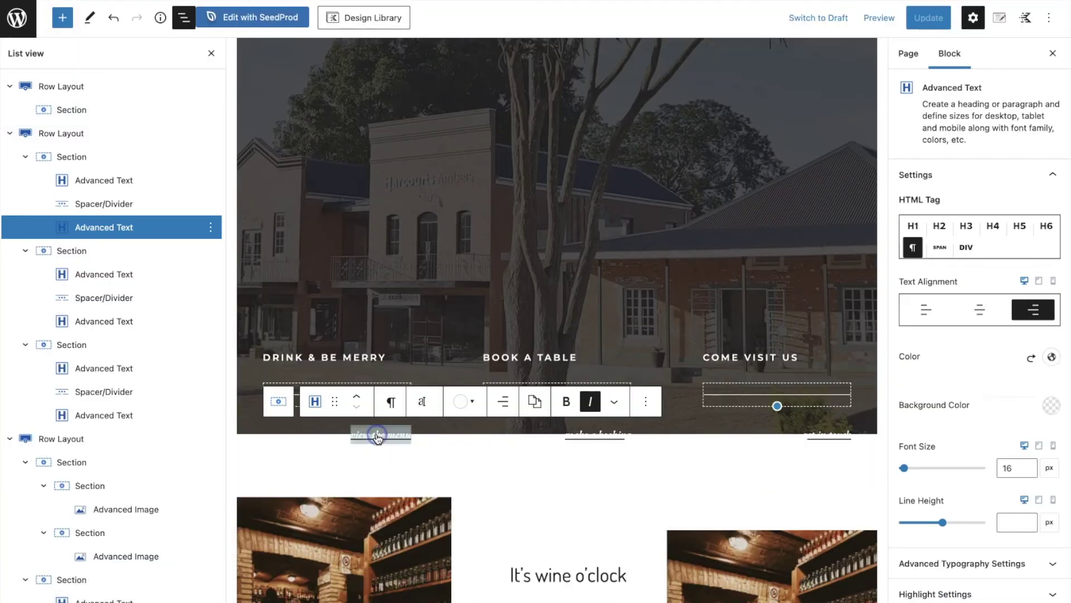
{"action": "scroll", "coordinate": [965, 335], "scroll_direction": "down", "scroll_amount": 4}
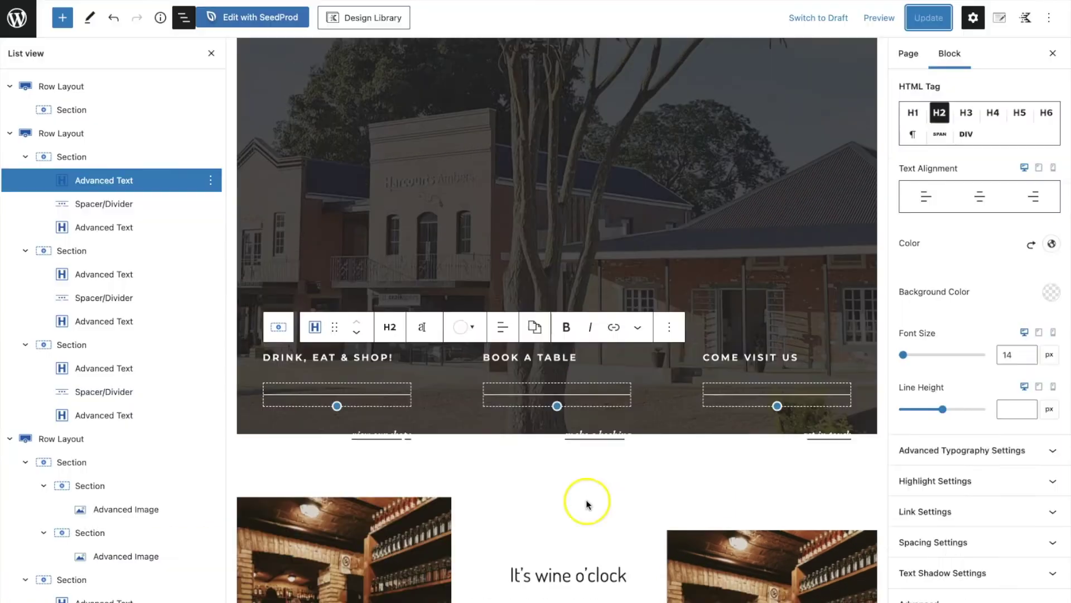
{"action": "scroll", "coordinate": [956, 558], "scroll_direction": "down", "scroll_amount": 5}
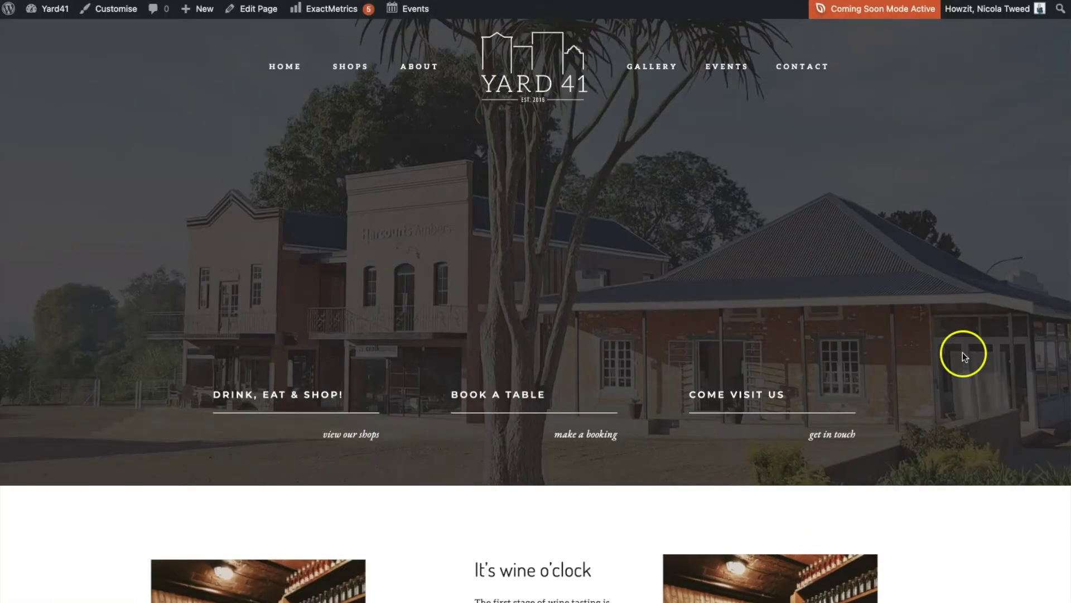
- Open the hero row's first background slide image for editing and look over the live homepage's hero and introduction sections
{"action": "scroll", "coordinate": [905, 399], "scroll_direction": "down", "scroll_amount": 5}
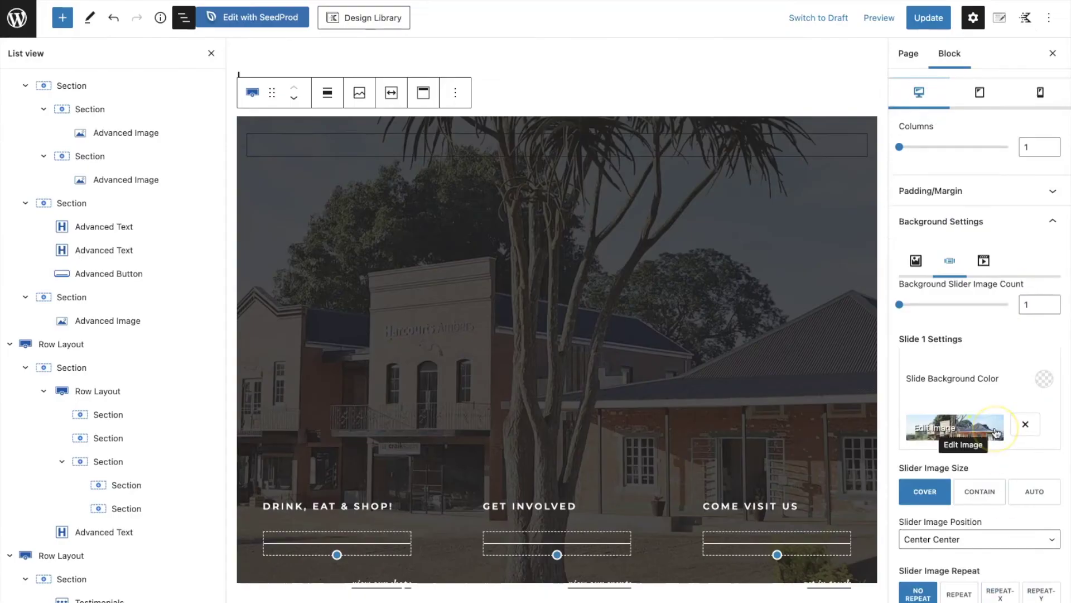
{"action": "left_click", "coordinate": [996, 431]}
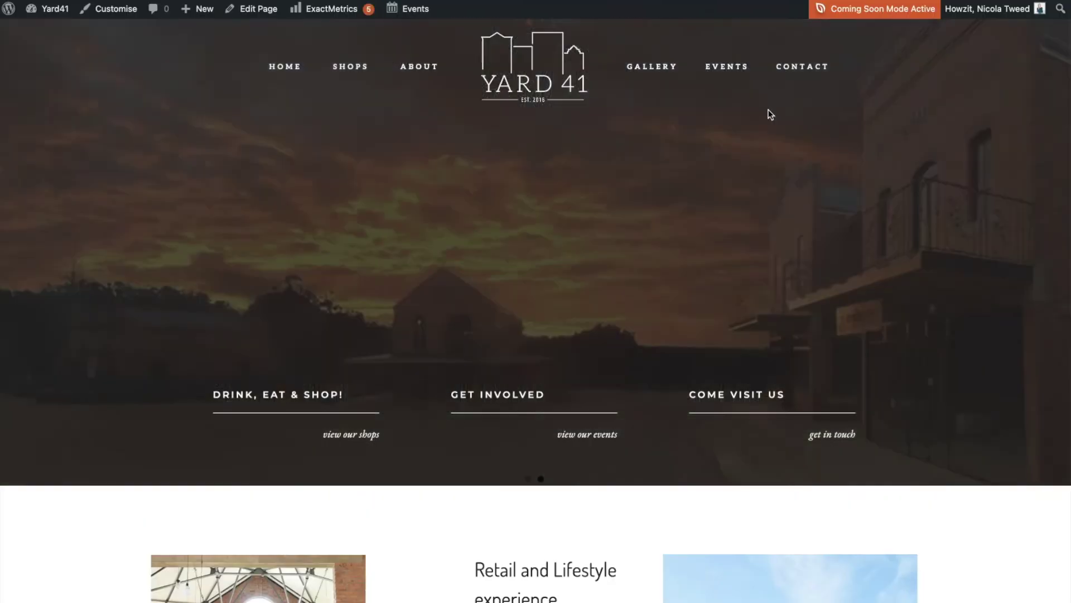
{"action": "scroll", "coordinate": [457, 168], "scroll_direction": "down", "scroll_amount": 10}
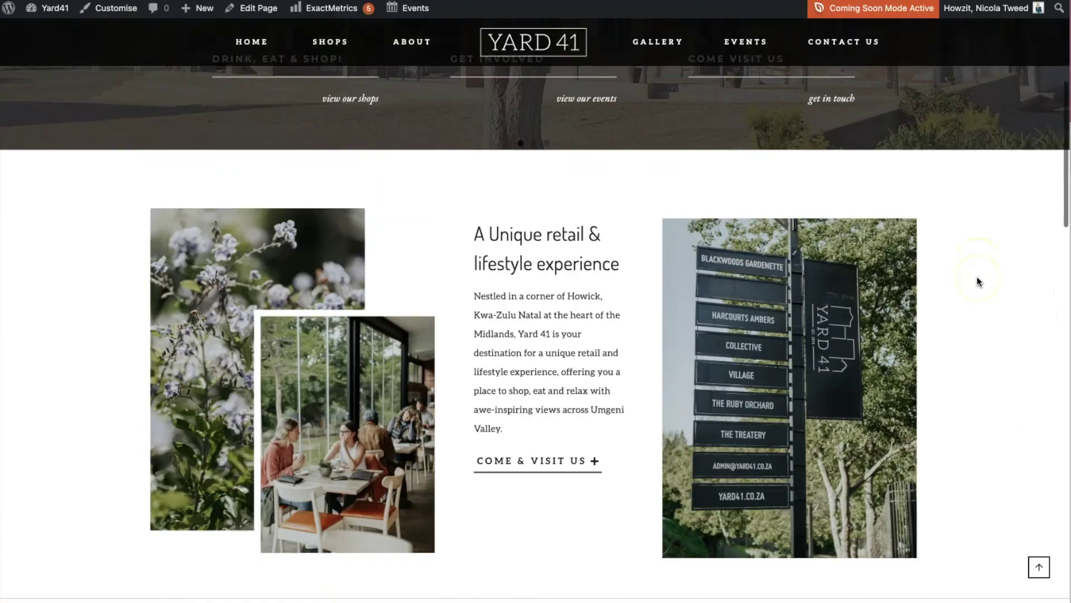
{"action": "scroll", "coordinate": [976, 281], "scroll_direction": "down", "scroll_amount": 2}
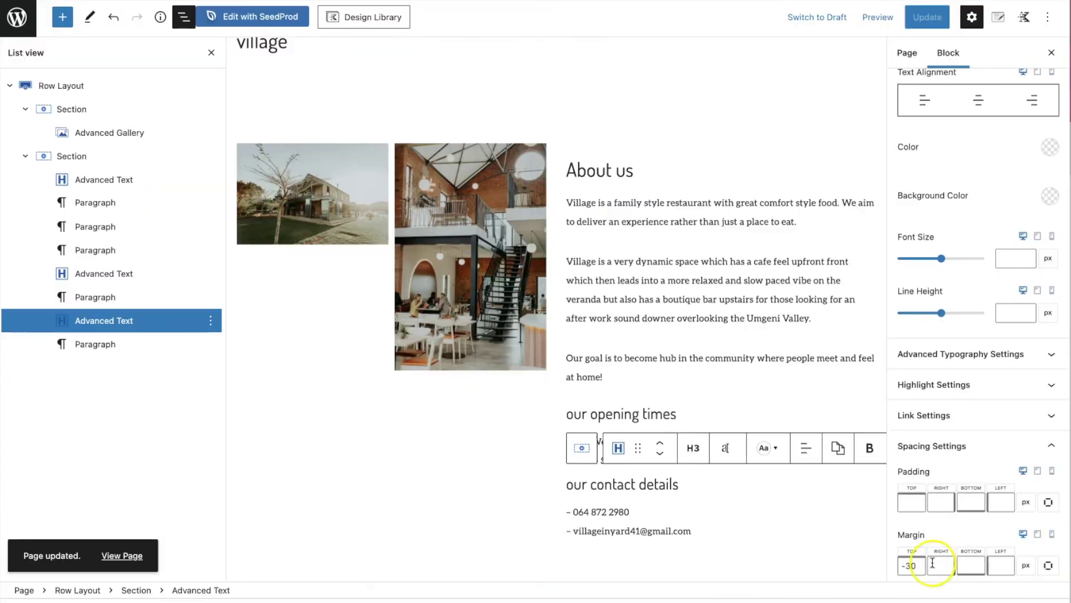
- Select the Village page's two-column row layout and open its mobile layout settings
{"action": "left_click", "coordinate": [564, 525]}
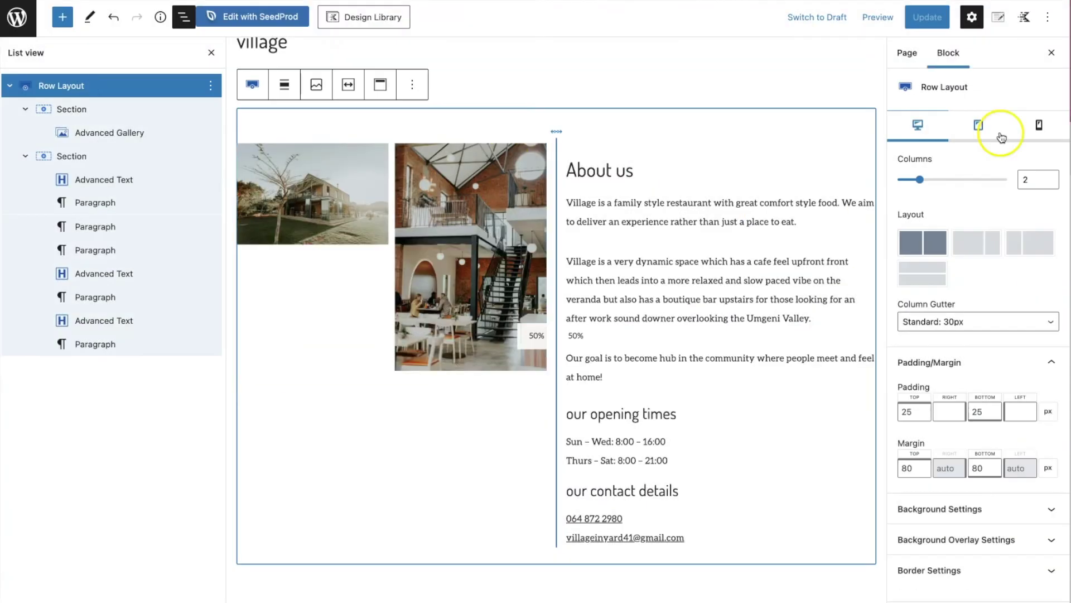
{"action": "left_click", "coordinate": [1039, 125]}
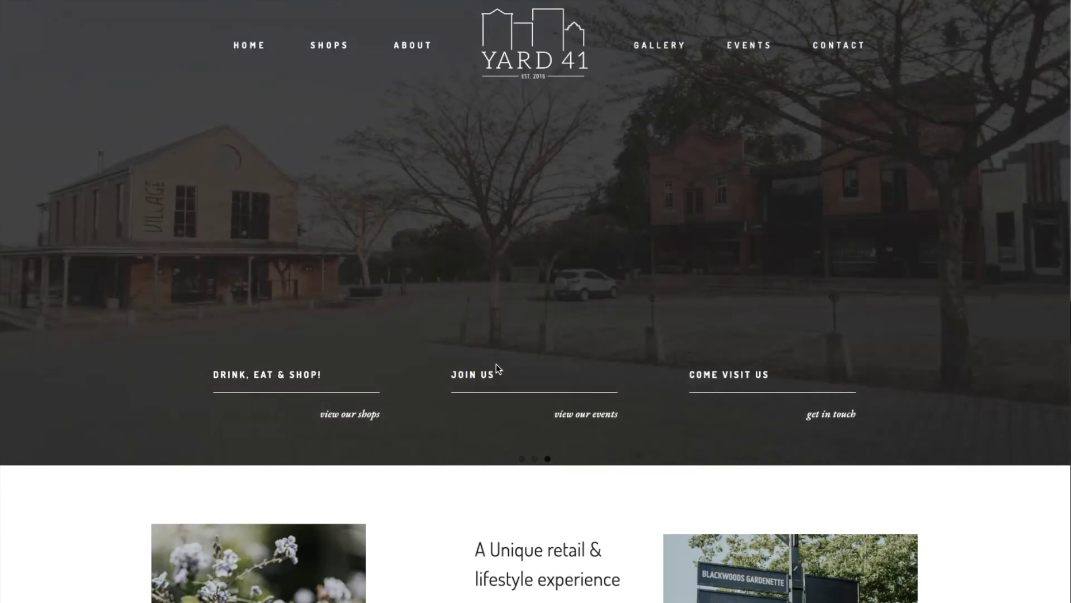
- Review the live homepage from the hero through the shop logos, gallery and testimonial to the map and contact details
{"action": "scroll", "coordinate": [497, 368], "scroll_direction": "down", "scroll_amount": 6}
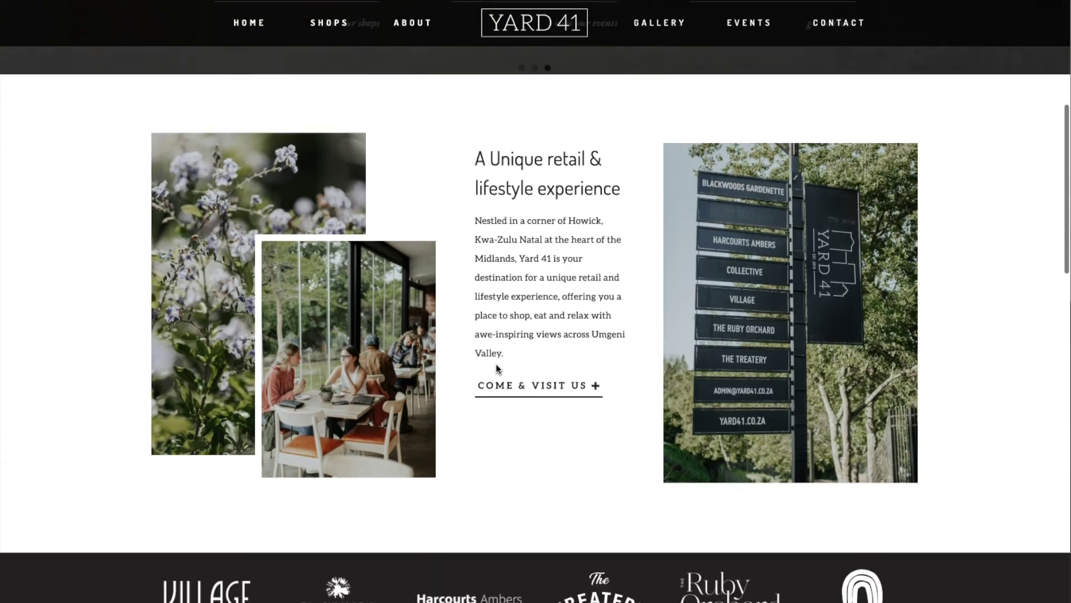
{"action": "scroll", "coordinate": [496, 367], "scroll_direction": "down", "scroll_amount": 5}
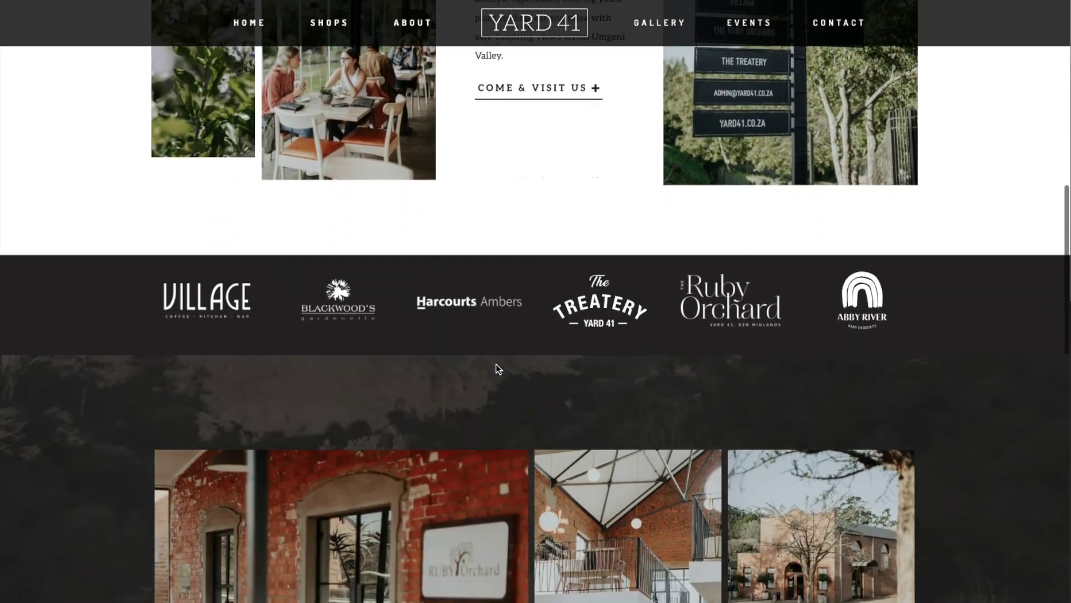
{"action": "scroll", "coordinate": [498, 368], "scroll_direction": "down", "scroll_amount": 5}
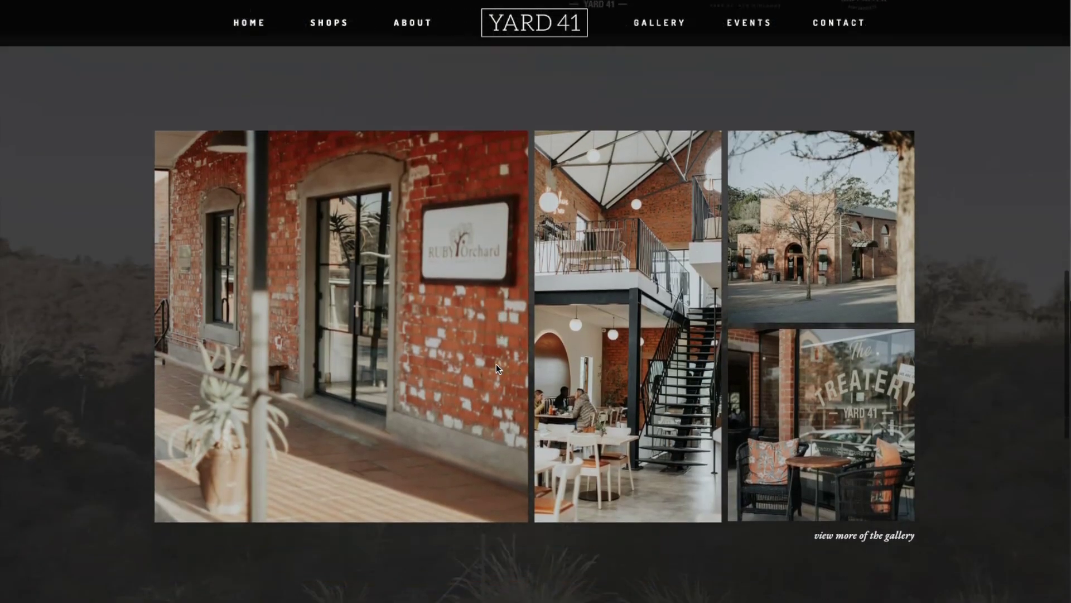
{"action": "scroll", "coordinate": [497, 367], "scroll_direction": "down", "scroll_amount": 5}
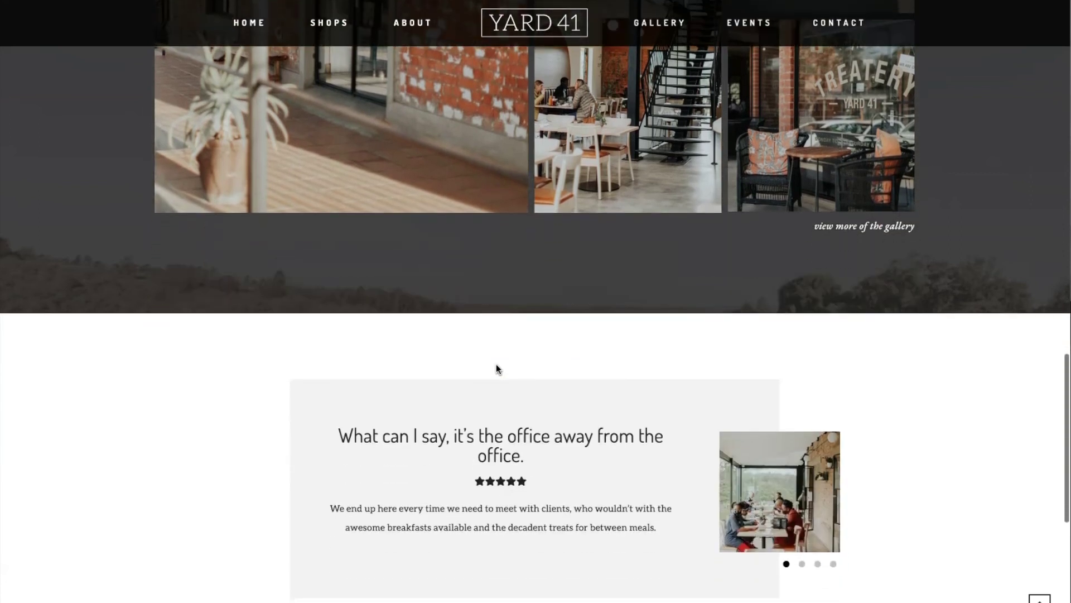
{"action": "scroll", "coordinate": [498, 369], "scroll_direction": "down", "scroll_amount": 6}
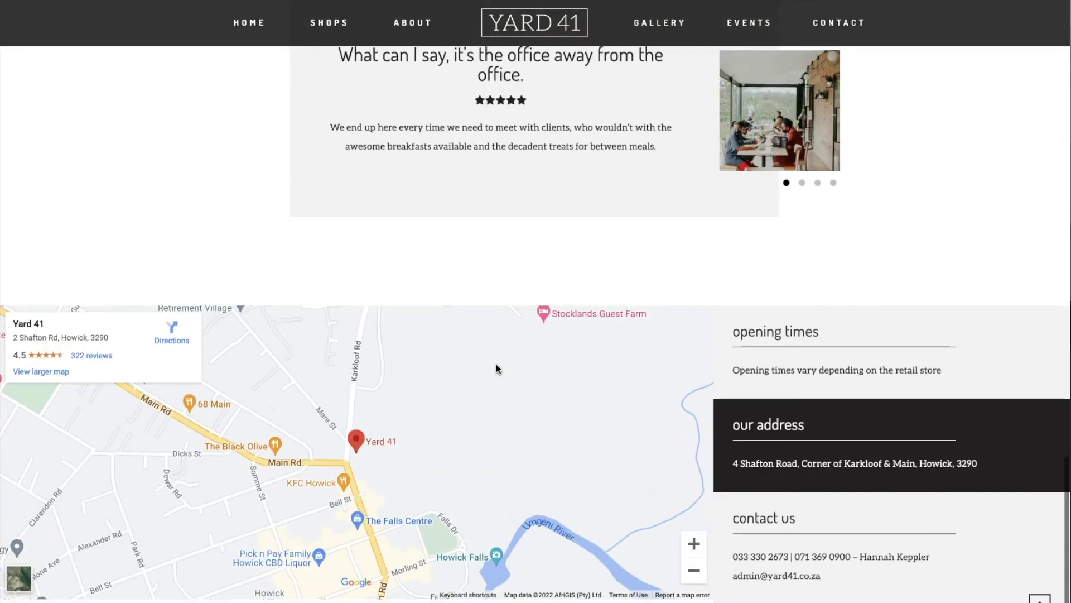
{"action": "scroll", "coordinate": [497, 364], "scroll_direction": "down", "scroll_amount": 1}
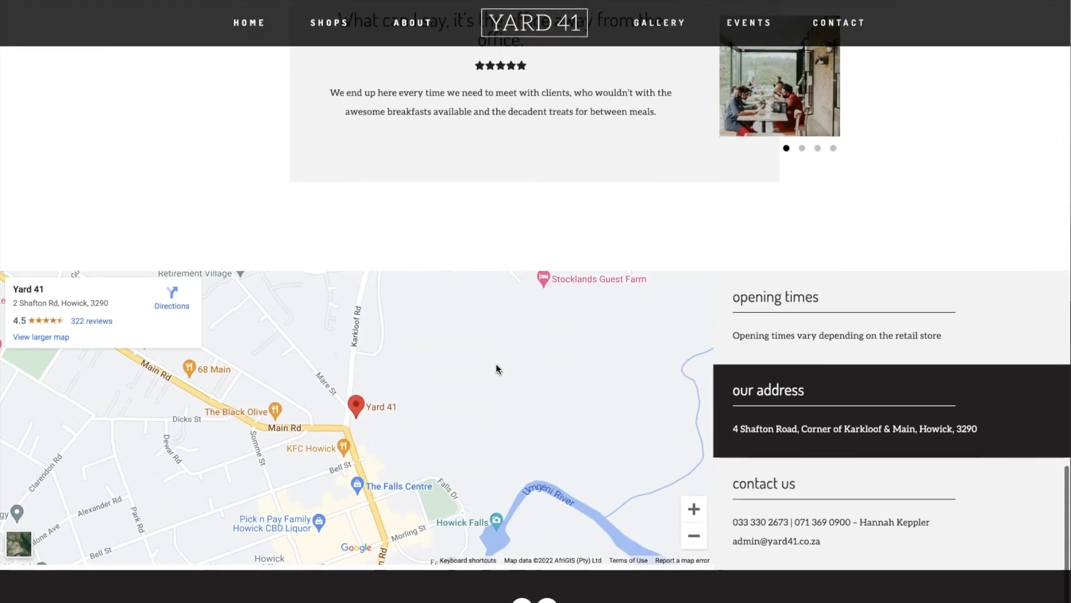
- Review the Shops page's logo grid and the Ruby Orchard shop page down to its contact details
{"action": "left_click", "coordinate": [329, 30]}
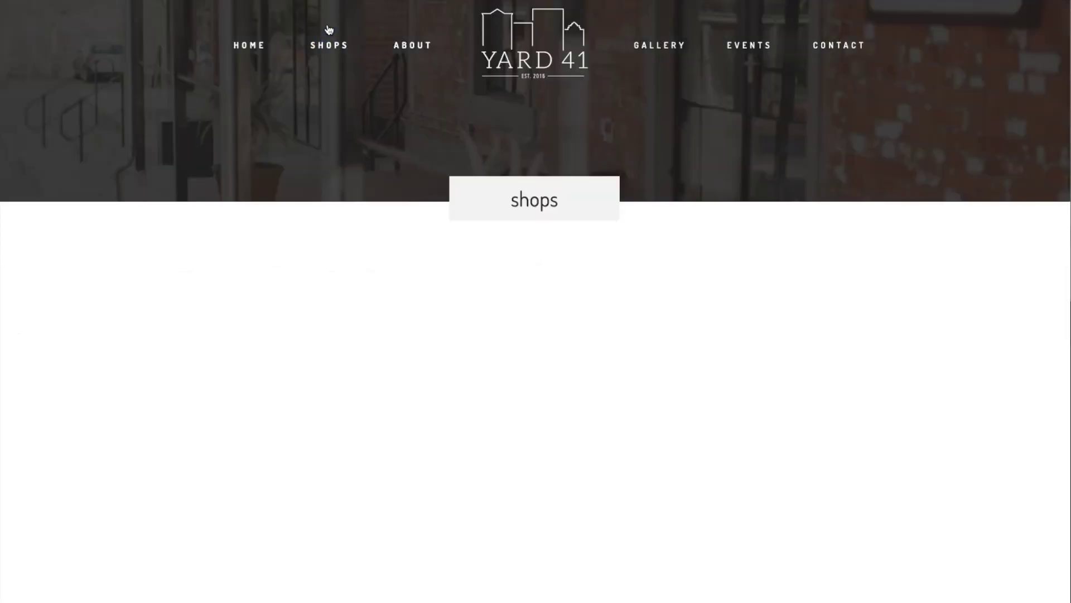
{"action": "scroll", "coordinate": [403, 165], "scroll_direction": "down", "scroll_amount": 6}
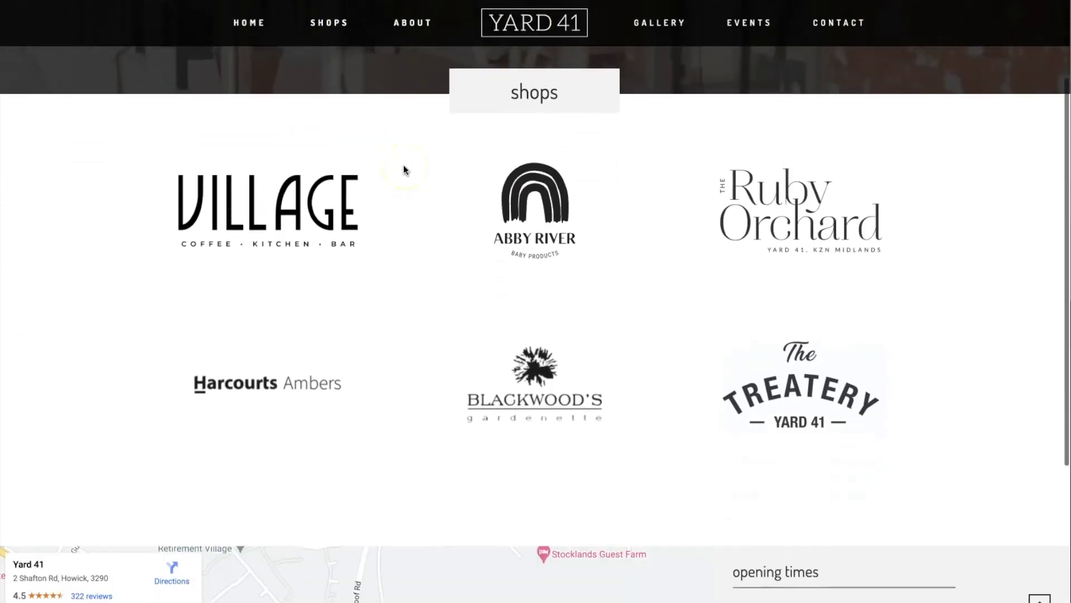
{"action": "scroll", "coordinate": [403, 165], "scroll_direction": "up", "scroll_amount": 5}
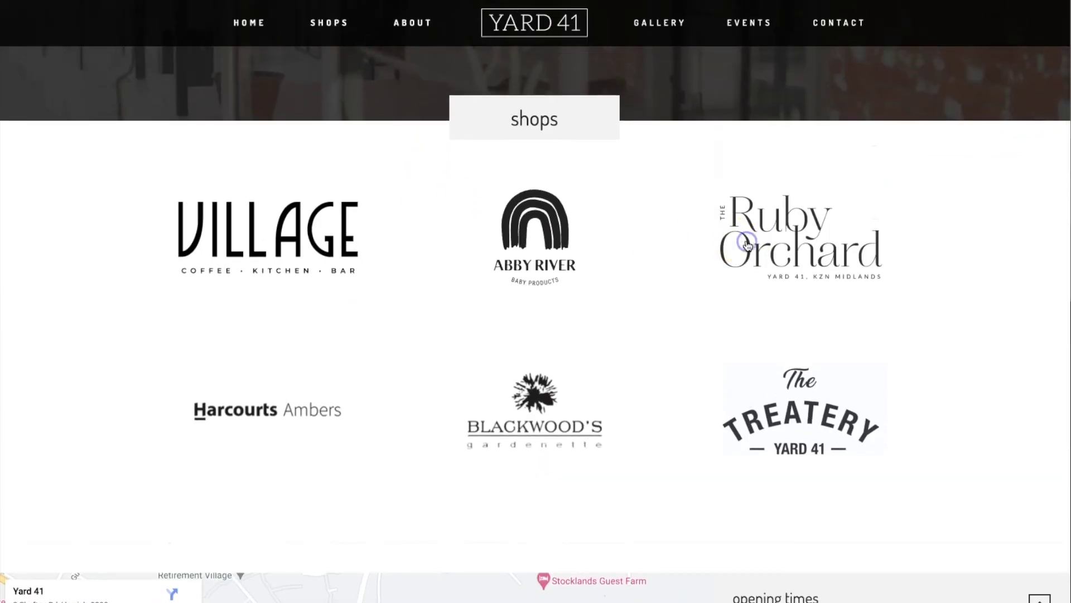
{"action": "left_click", "coordinate": [748, 246]}
{"action": "scroll", "coordinate": [748, 246], "scroll_direction": "down", "scroll_amount": 6}
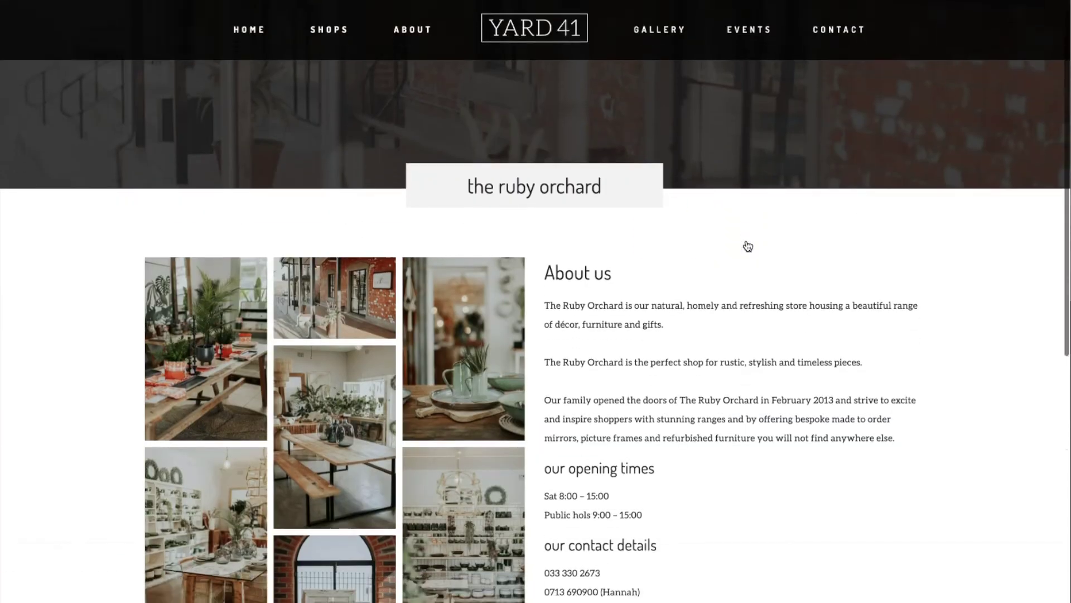
{"action": "scroll", "coordinate": [748, 246], "scroll_direction": "down", "scroll_amount": 4}
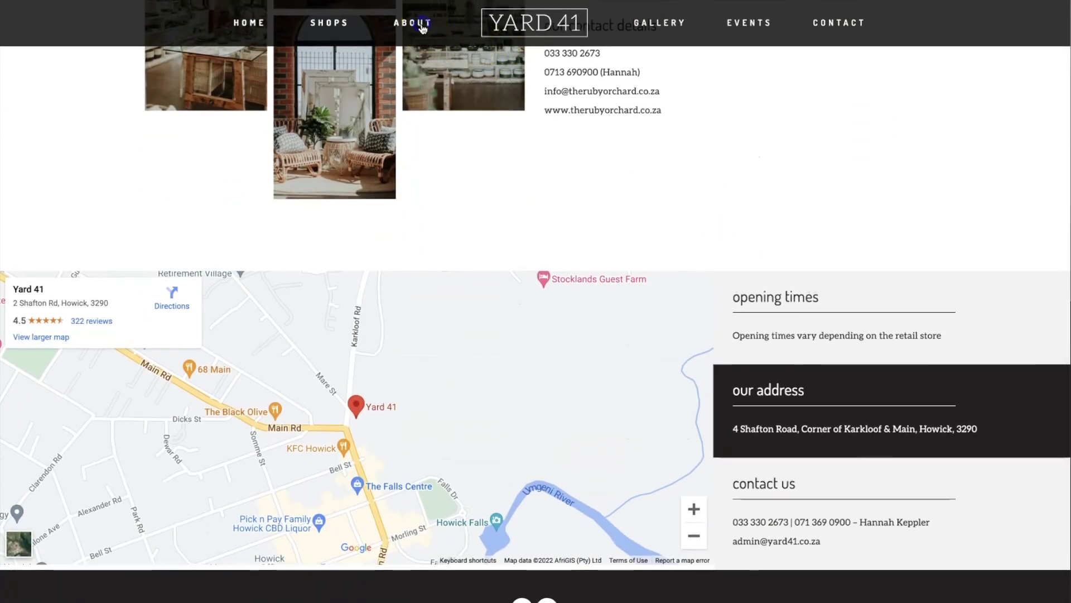
- Open the About page and review its introduction text, photos and gallery section
{"action": "left_click", "coordinate": [599, 111]}
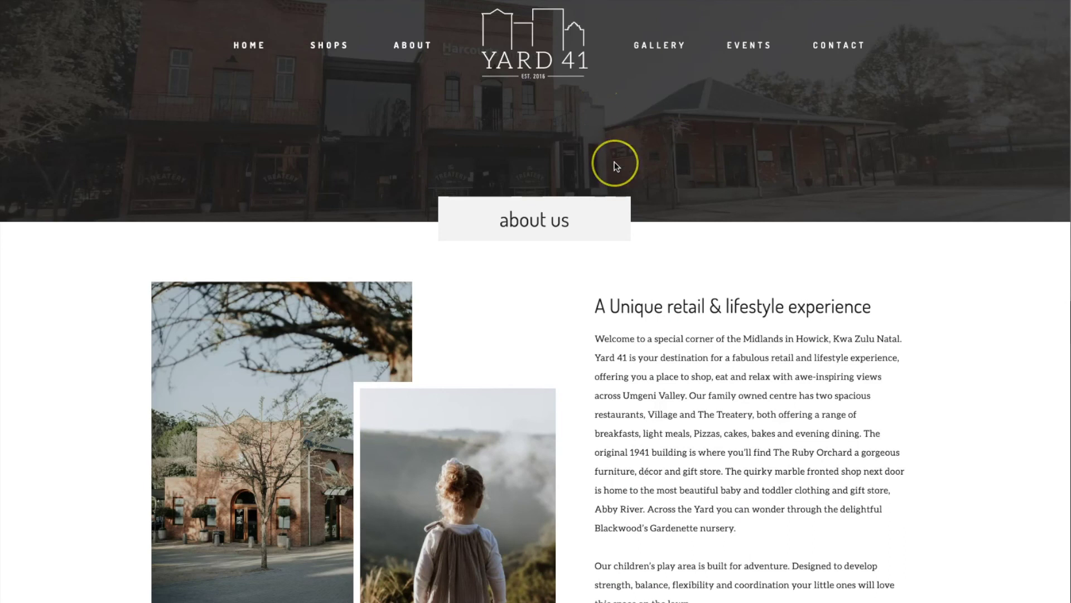
{"action": "scroll", "coordinate": [616, 165], "scroll_direction": "down", "scroll_amount": 4}
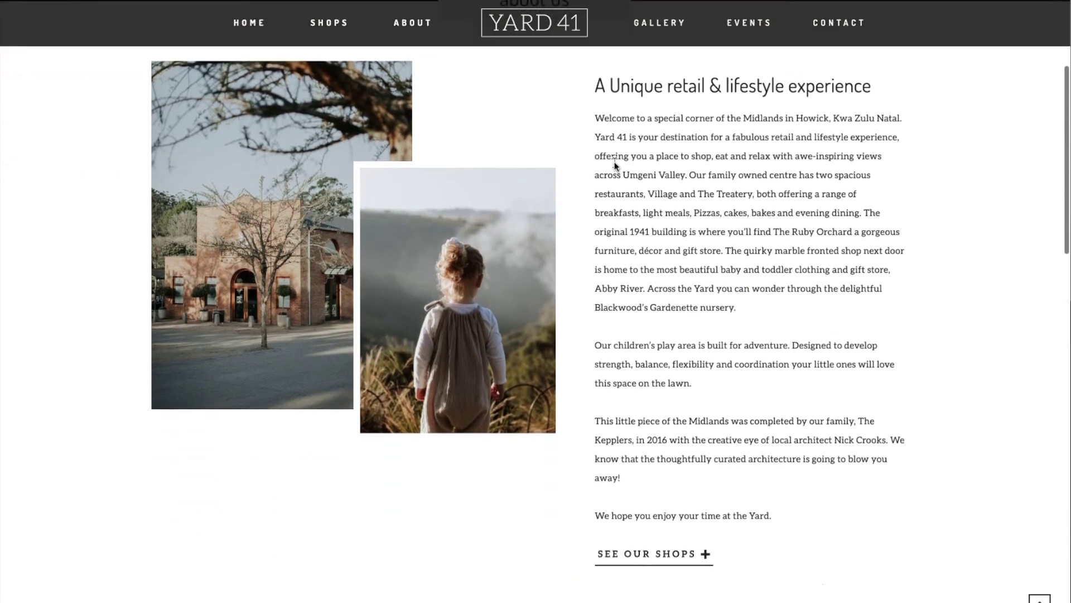
{"action": "scroll", "coordinate": [615, 165], "scroll_direction": "down", "scroll_amount": 5}
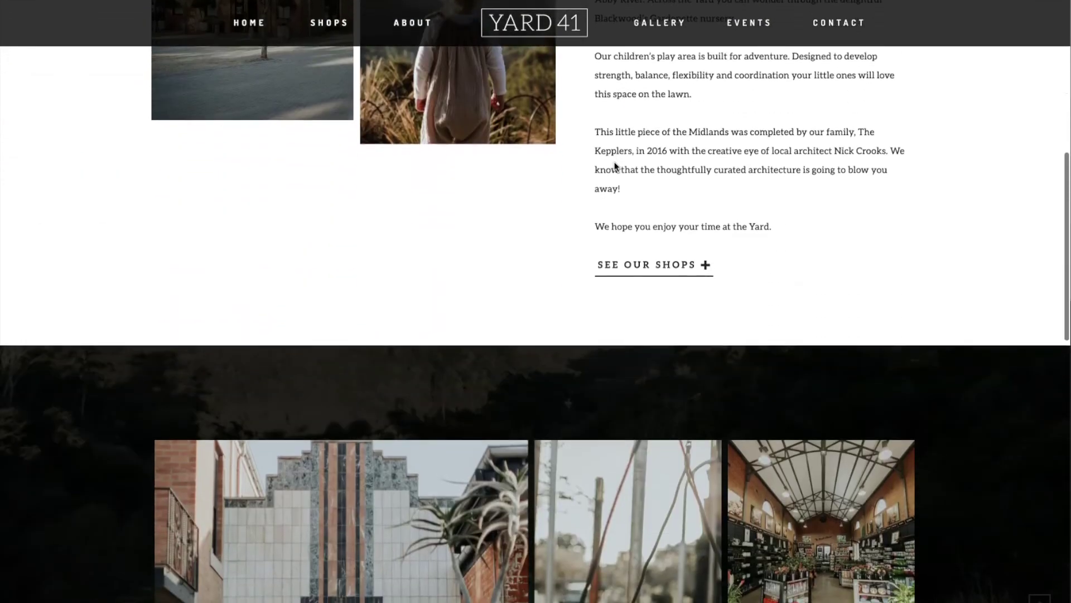
{"action": "scroll", "coordinate": [615, 165], "scroll_direction": "down", "scroll_amount": 8}
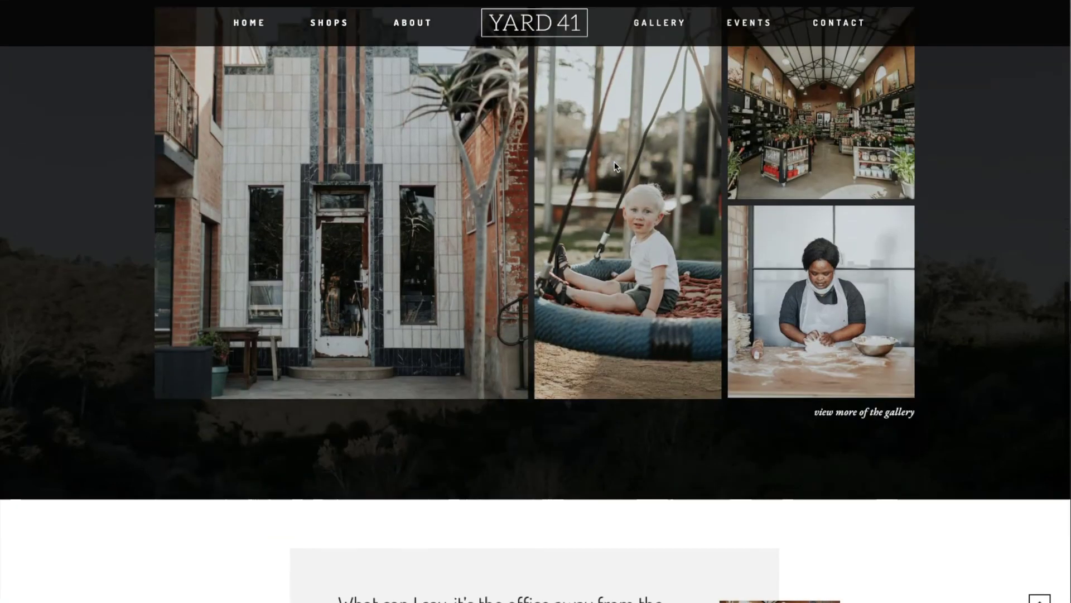
{"action": "scroll", "coordinate": [615, 165], "scroll_direction": "down", "scroll_amount": 5}
- Open the full gallery page and look through its photo grid
{"action": "left_click", "coordinate": [879, 138]}
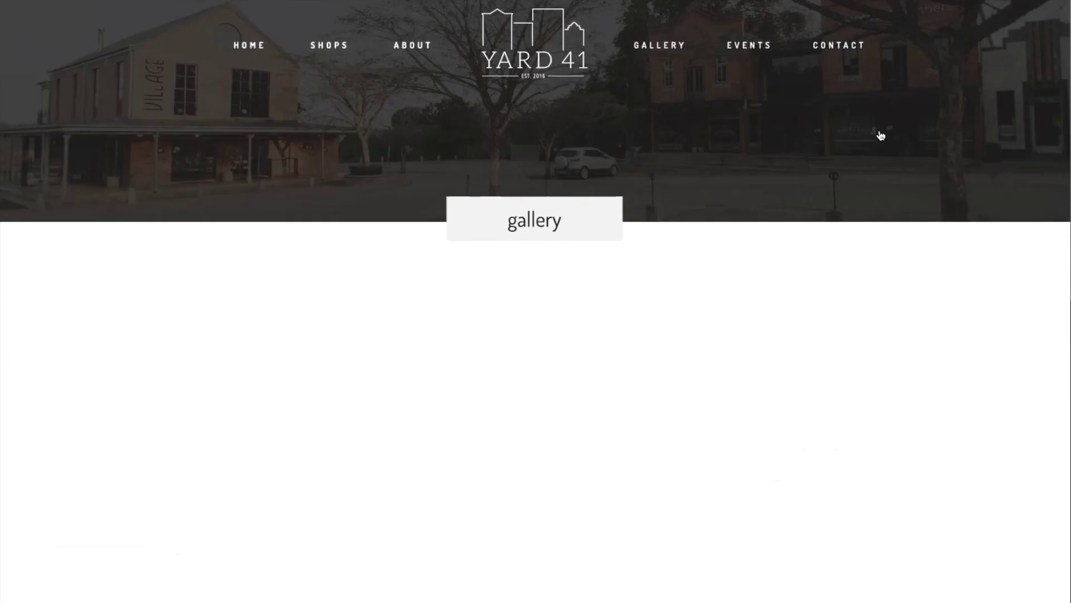
{"action": "scroll", "coordinate": [770, 193], "scroll_direction": "down", "scroll_amount": 1}
{"action": "scroll", "coordinate": [770, 197], "scroll_direction": "down", "scroll_amount": 7}
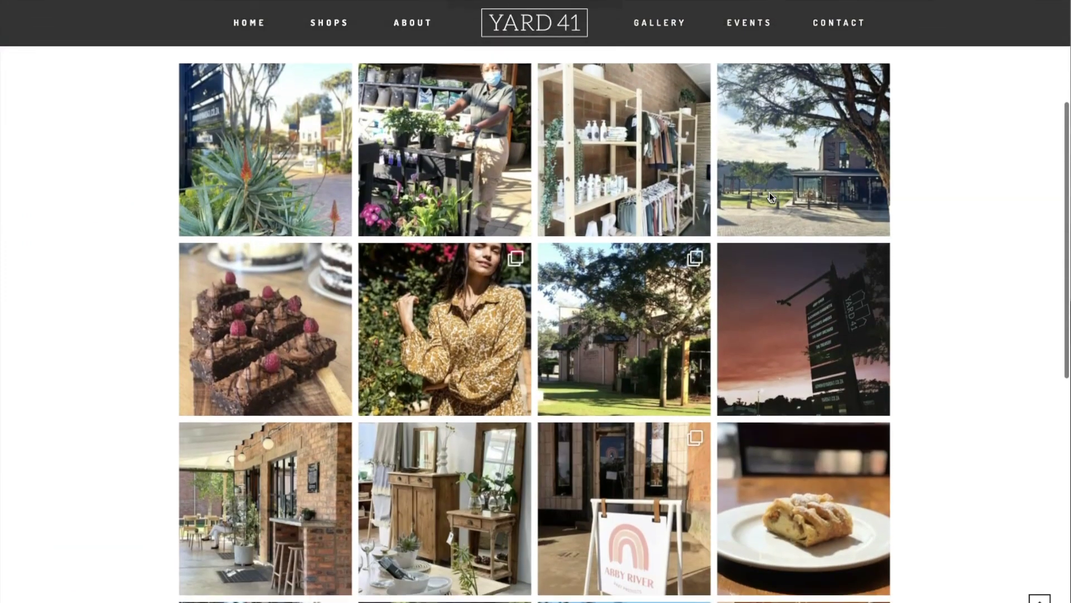